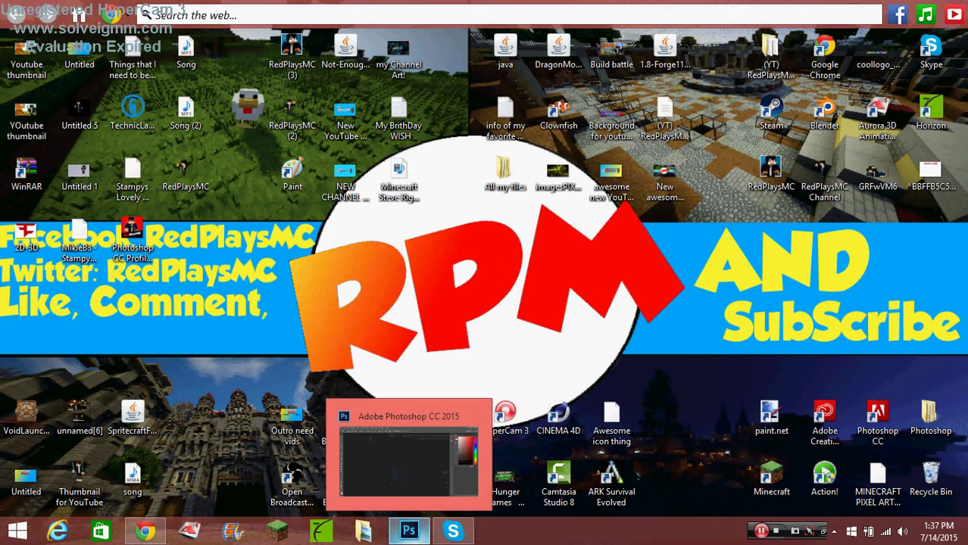
Restore the Photoshop CC 2015 window from the taskbar so it fills the screen.
{"action": "left_click", "coordinate": [409, 530]}
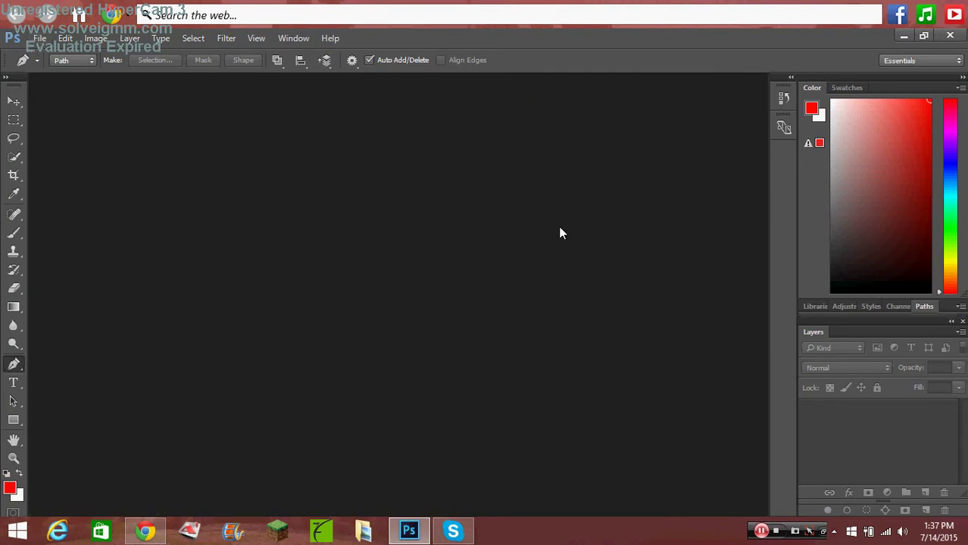
Create a new blank document 2120 px wide by 350 px tall.
{"action": "left_click", "coordinate": [39, 38]}
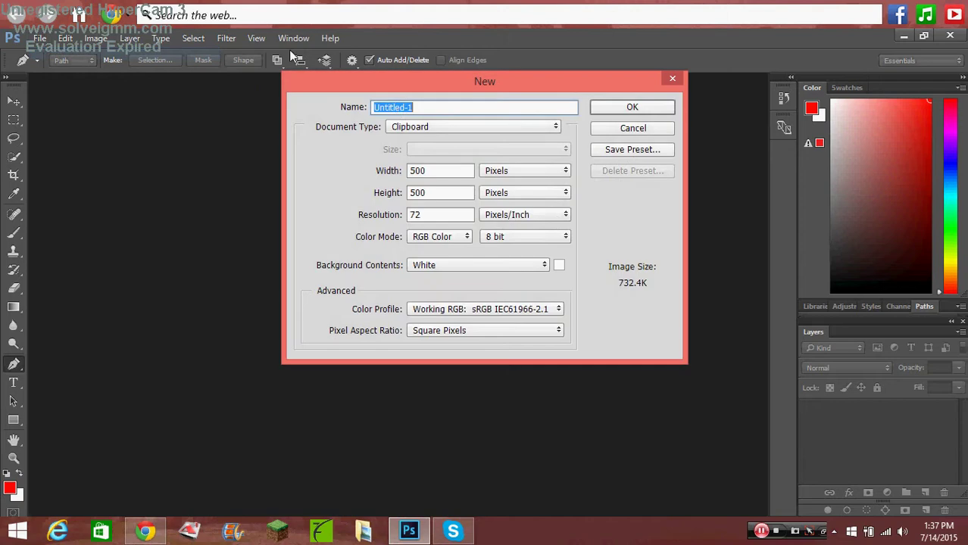
{"action": "left_click", "coordinate": [436, 168]}
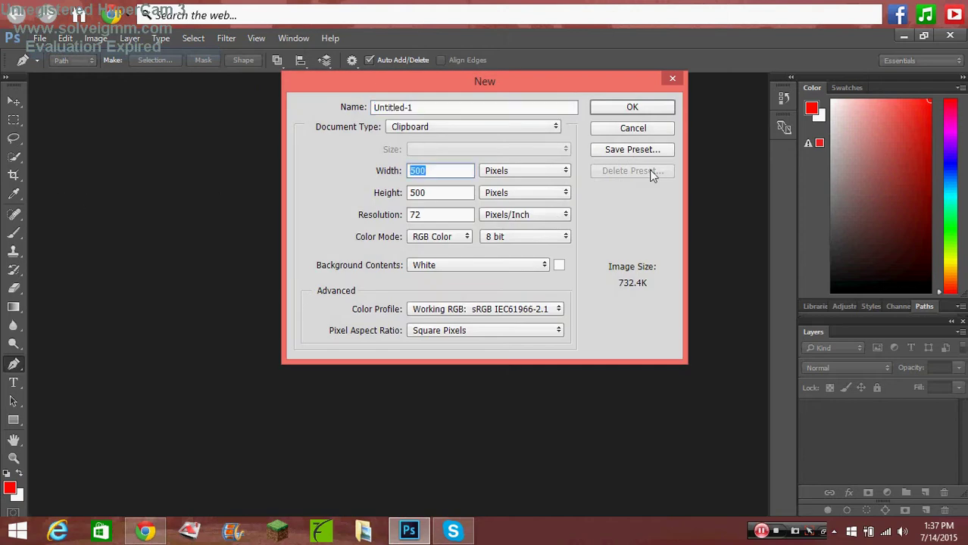
{"action": "key", "text": "BackSpace"}
{"action": "type", "text": "2"}
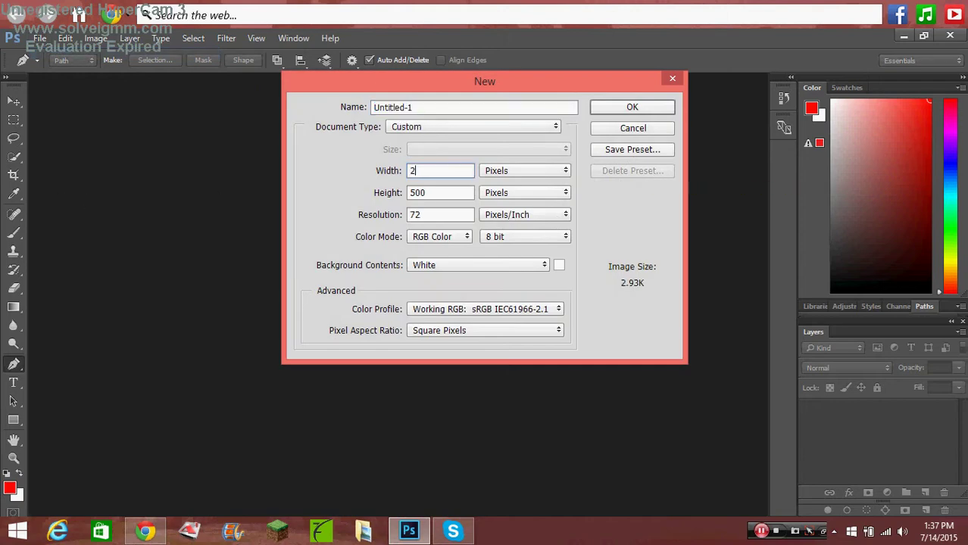
{"action": "type", "text": "120"}
{"action": "key", "text": "Tab"}
{"action": "type", "text": "3"}
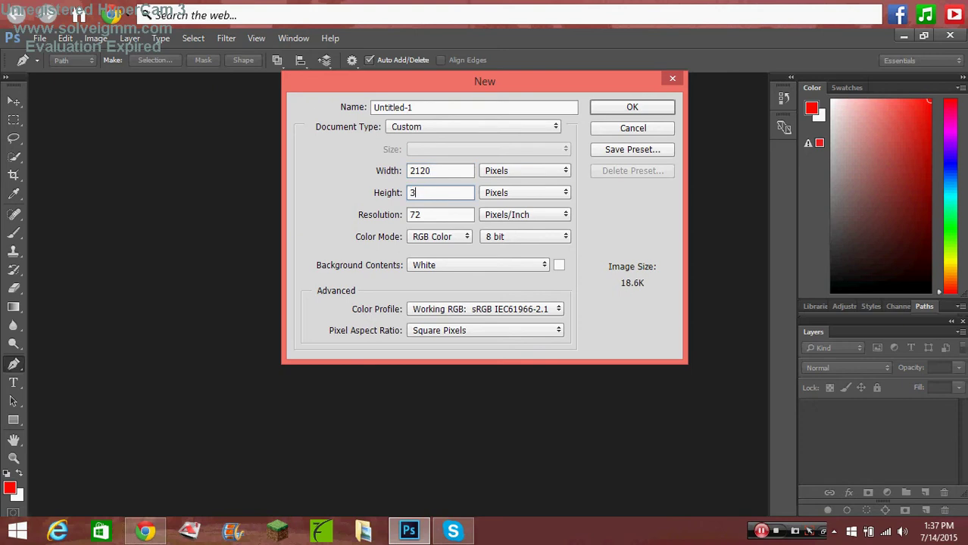
{"action": "type", "text": "50"}
{"action": "left_click", "coordinate": [631, 107]}
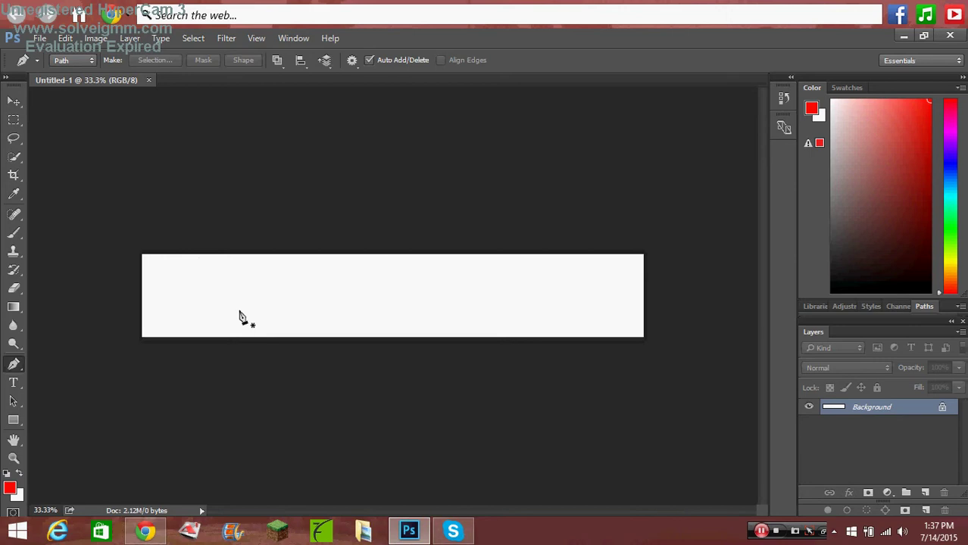
Select the standard Pen Tool and reset colours to default black and white.
{"action": "left_click", "coordinate": [10, 237]}
{"action": "left_click", "coordinate": [62, 228]}
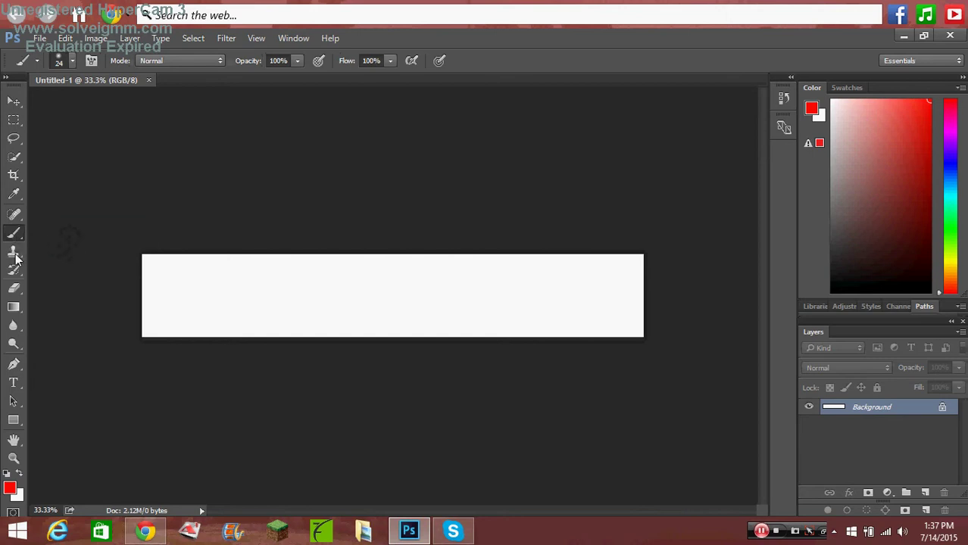
{"action": "left_click", "coordinate": [13, 364]}
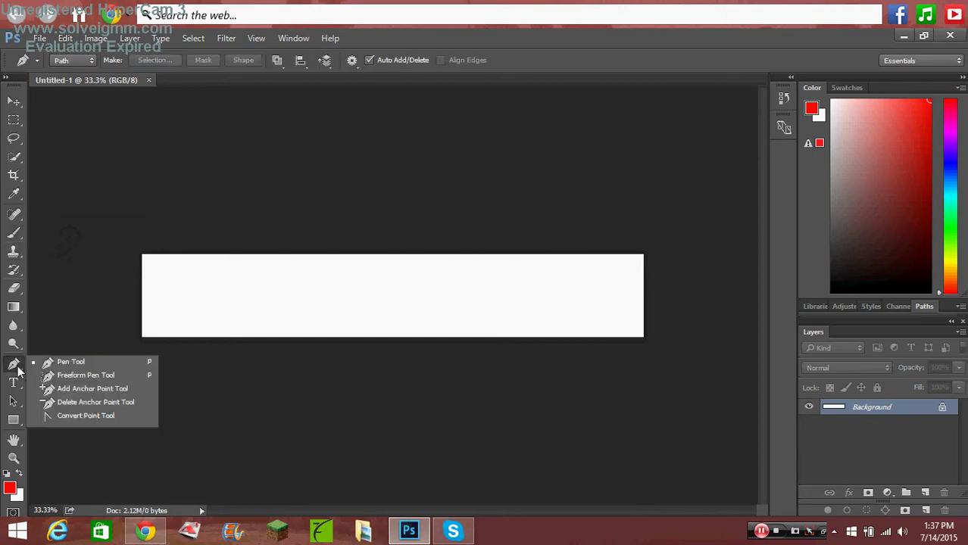
{"action": "left_click", "coordinate": [44, 362]}
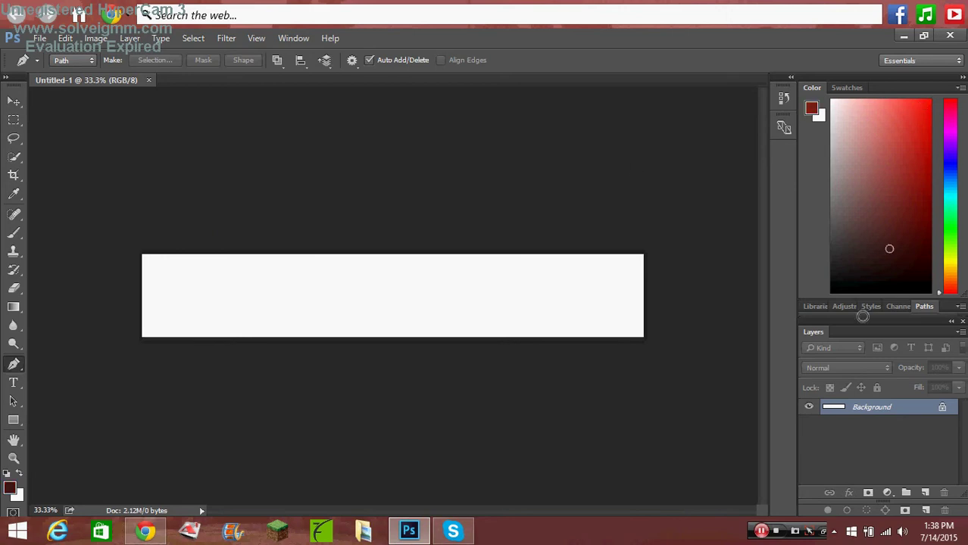
{"action": "key", "text": "d"}
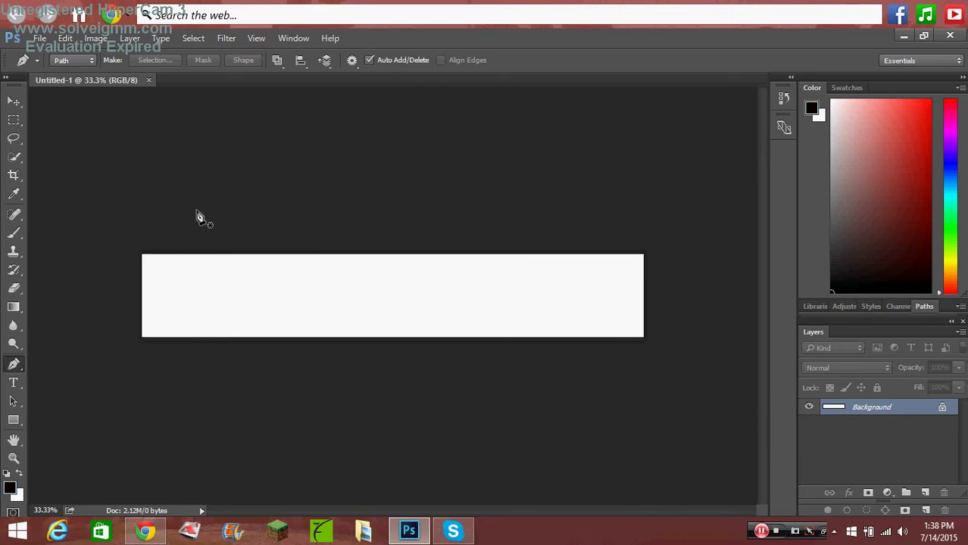
Click four trial zigzag anchor points above and below the banner.
{"action": "left_click", "coordinate": [222, 205]}
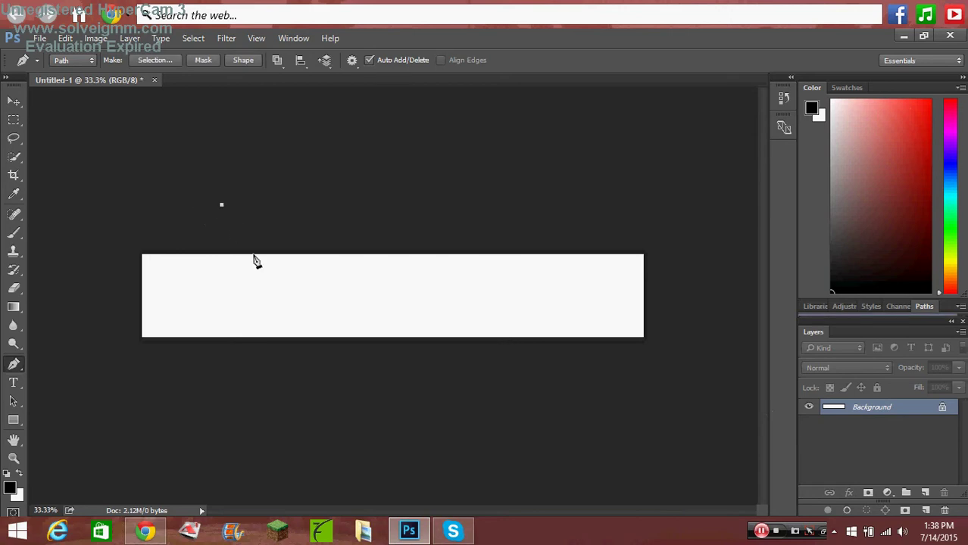
{"action": "left_click", "coordinate": [416, 203]}
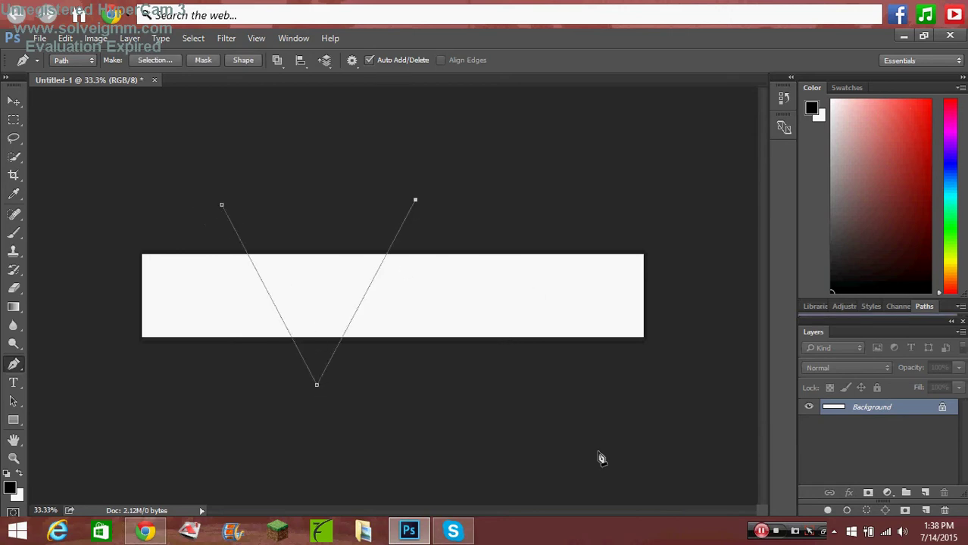
{"action": "left_click", "coordinate": [570, 403]}
{"action": "left_click", "coordinate": [618, 198]}
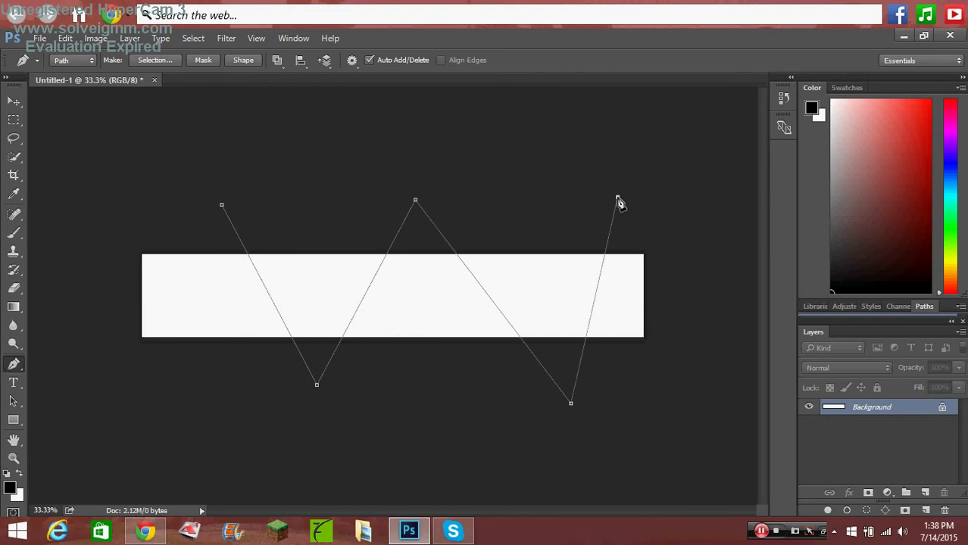
Step backward repeatedly until all trial path points are removed.
{"action": "left_click", "coordinate": [66, 37]}
{"action": "left_click", "coordinate": [113, 65]}
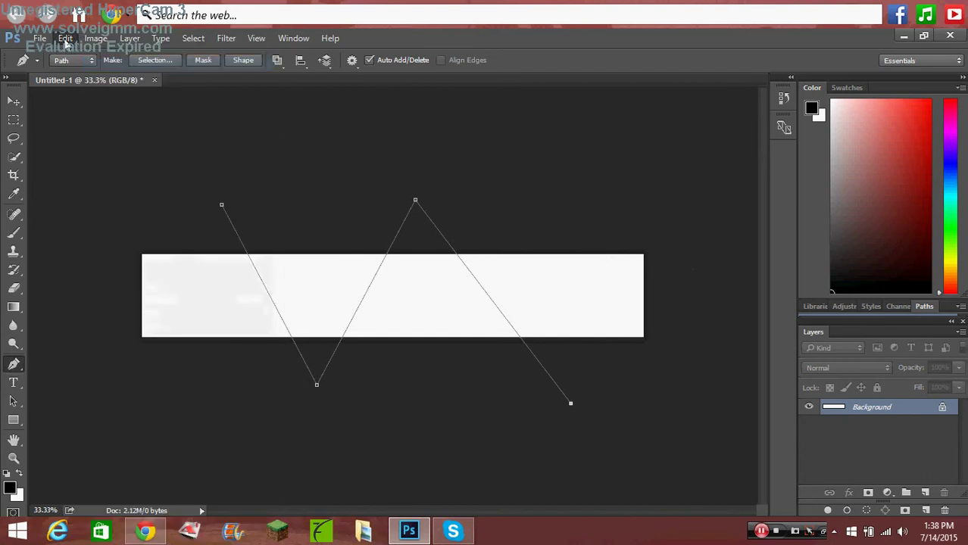
{"action": "left_click", "coordinate": [65, 37]}
{"action": "left_click", "coordinate": [114, 65]}
{"action": "left_click", "coordinate": [65, 38]}
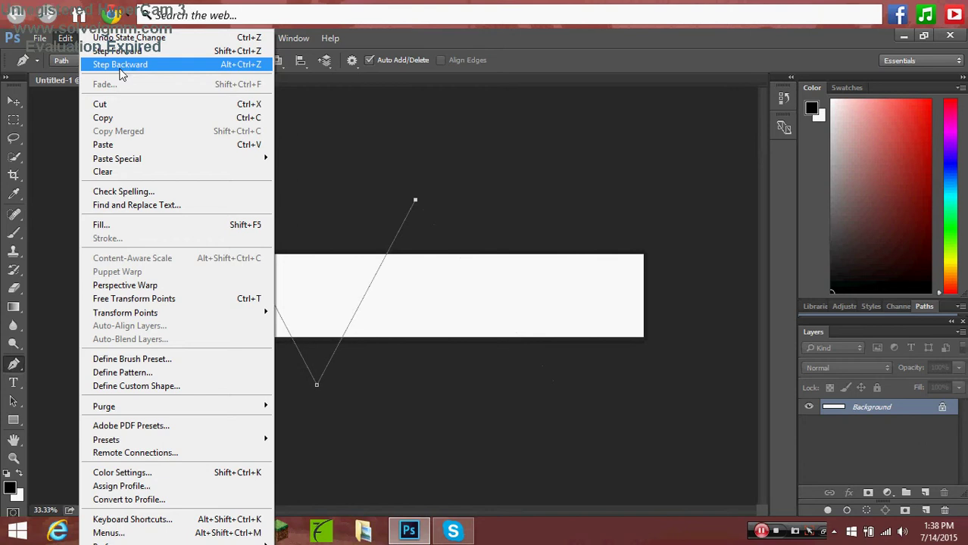
{"action": "left_click", "coordinate": [114, 64]}
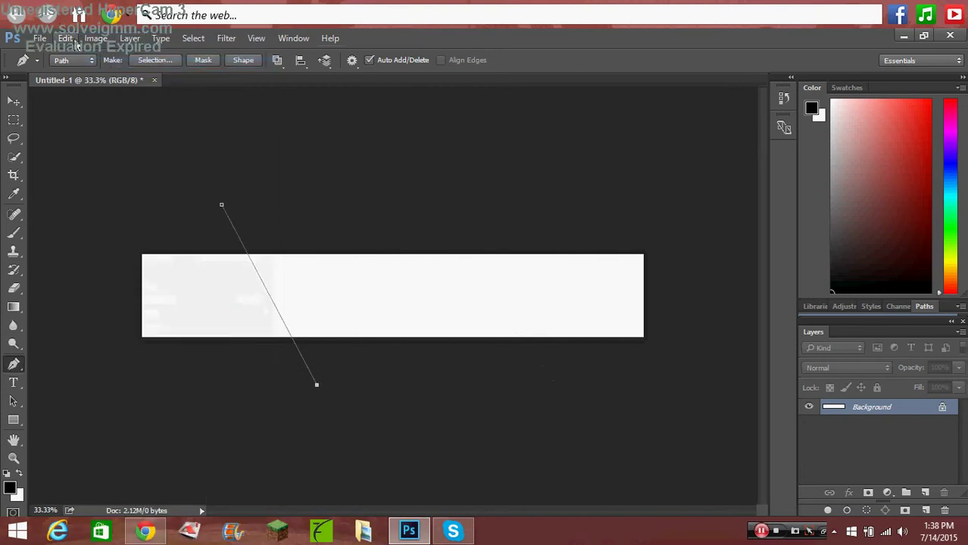
{"action": "left_click", "coordinate": [65, 38]}
{"action": "left_click", "coordinate": [129, 65]}
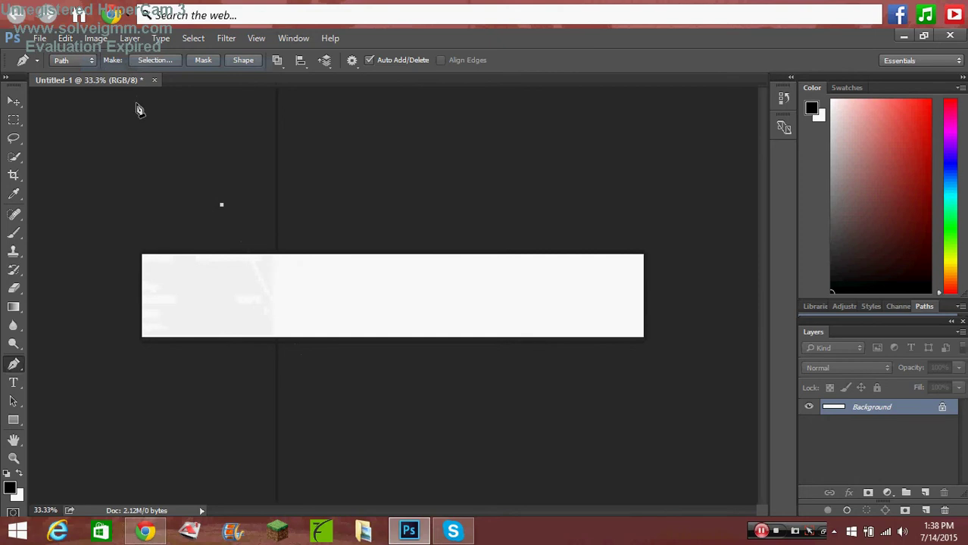
{"action": "left_click", "coordinate": [69, 40]}
{"action": "left_click", "coordinate": [144, 69]}
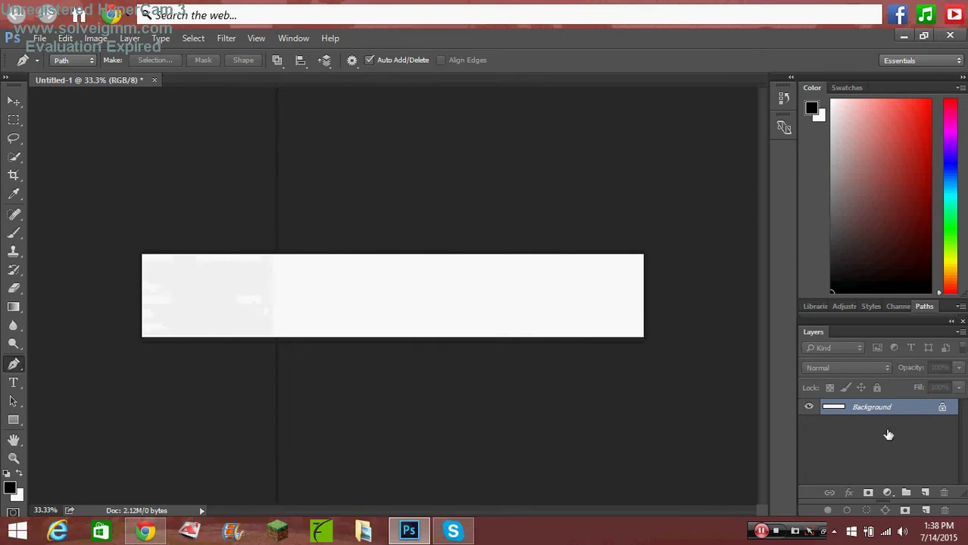
Add a new layer and rename it Lines.
{"action": "left_click", "coordinate": [925, 493]}
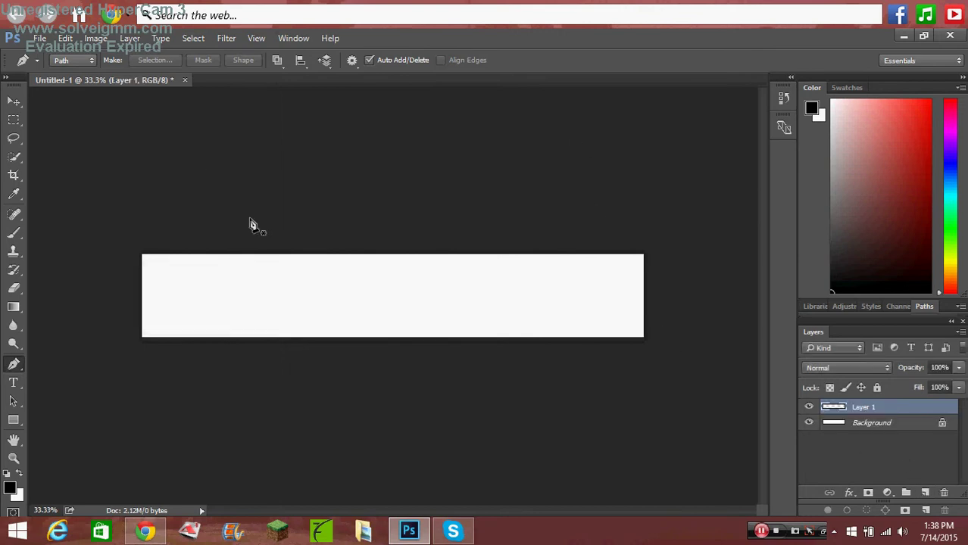
{"action": "double_click", "coordinate": [864, 407]}
{"action": "key", "text": "BackSpace"}
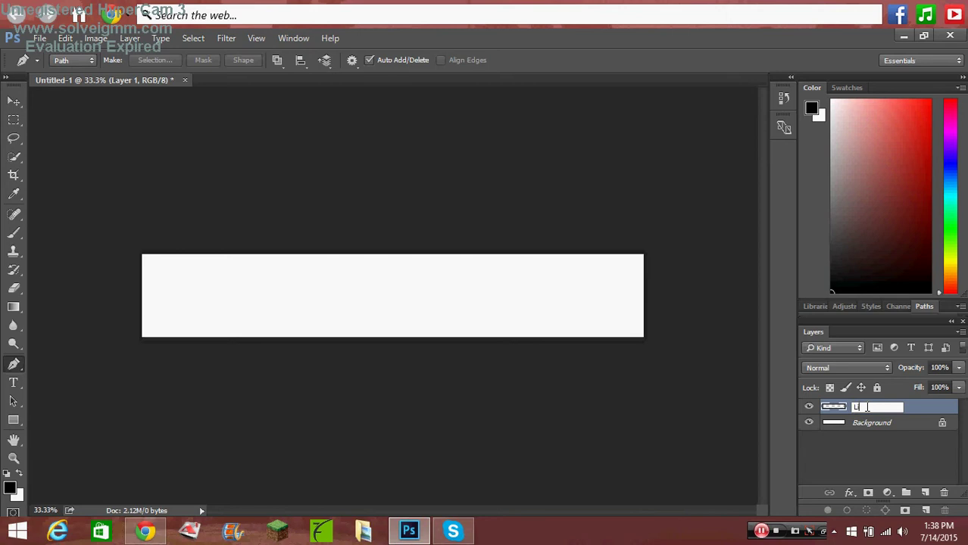
{"action": "type", "text": "ines"}
{"action": "key", "text": "Return"}
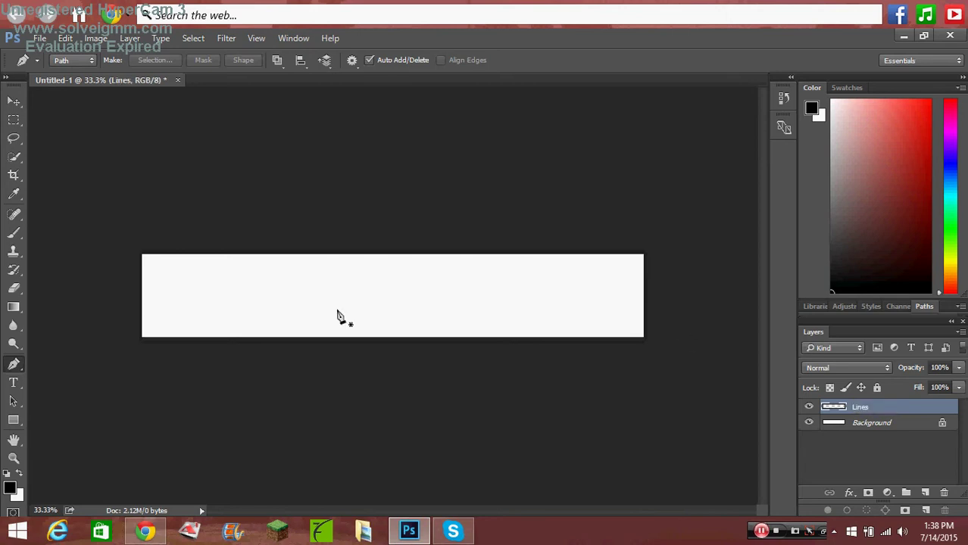
Draw a five-point zigzag path alternating above and below the banner.
{"action": "left_click", "coordinate": [214, 197]}
{"action": "left_click", "coordinate": [316, 376]}
{"action": "left_click", "coordinate": [424, 189]}
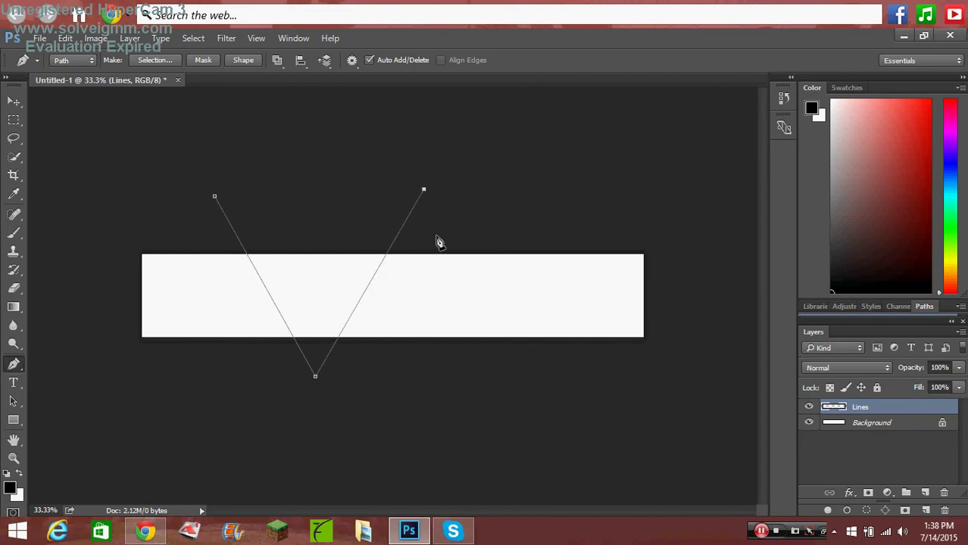
{"action": "left_click", "coordinate": [499, 385]}
{"action": "left_click", "coordinate": [610, 181]}
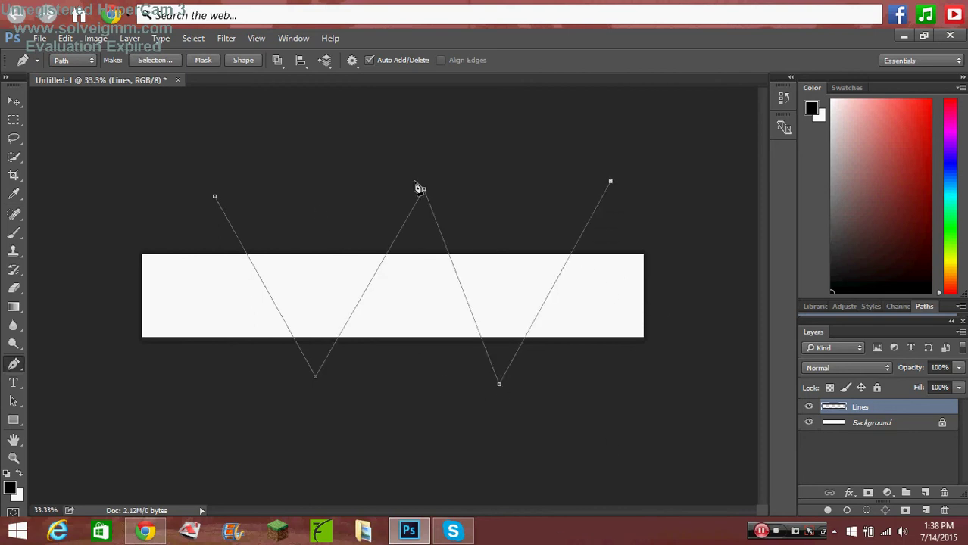
Step backward repeatedly to remove the zigzag path points.
{"action": "left_click", "coordinate": [67, 38]}
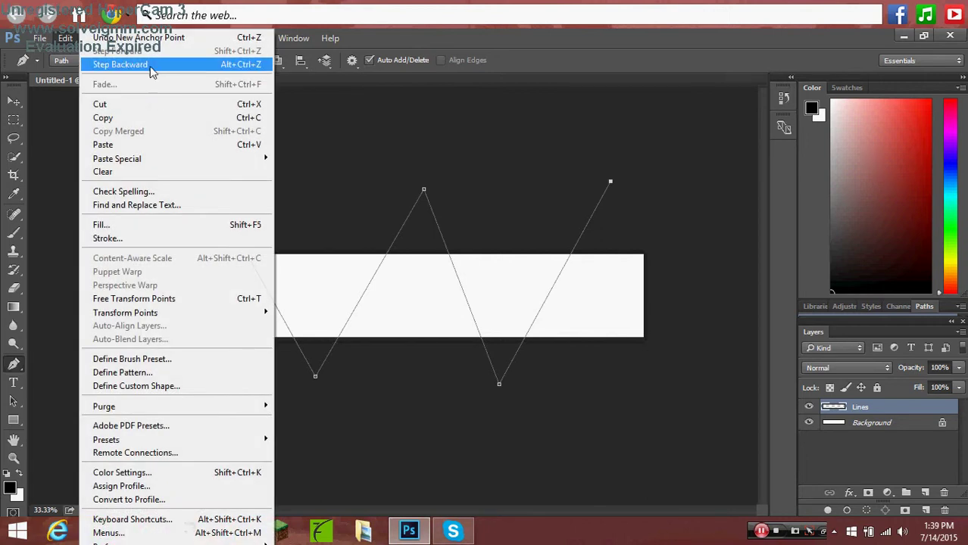
{"action": "left_click", "coordinate": [151, 67]}
{"action": "left_click", "coordinate": [67, 38]}
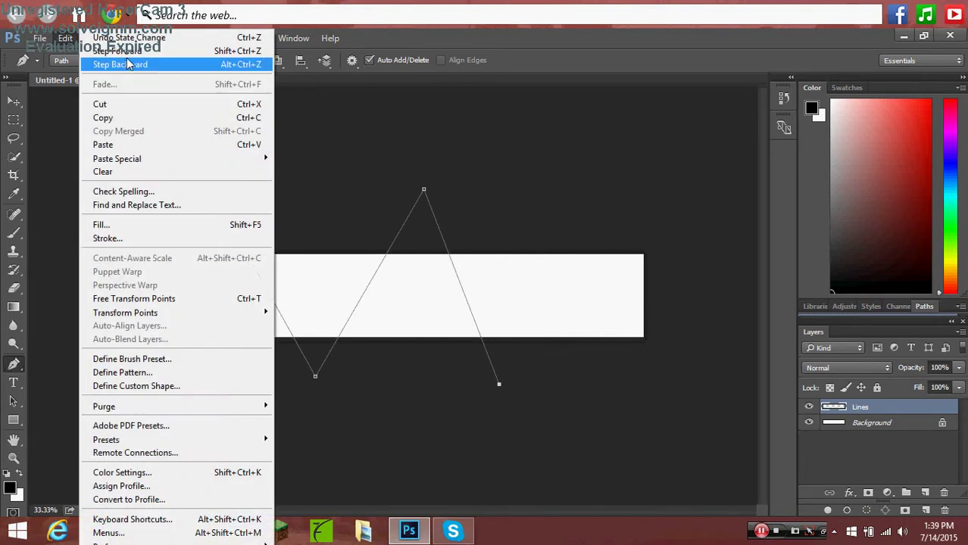
{"action": "left_click", "coordinate": [129, 65]}
{"action": "left_click", "coordinate": [66, 38]}
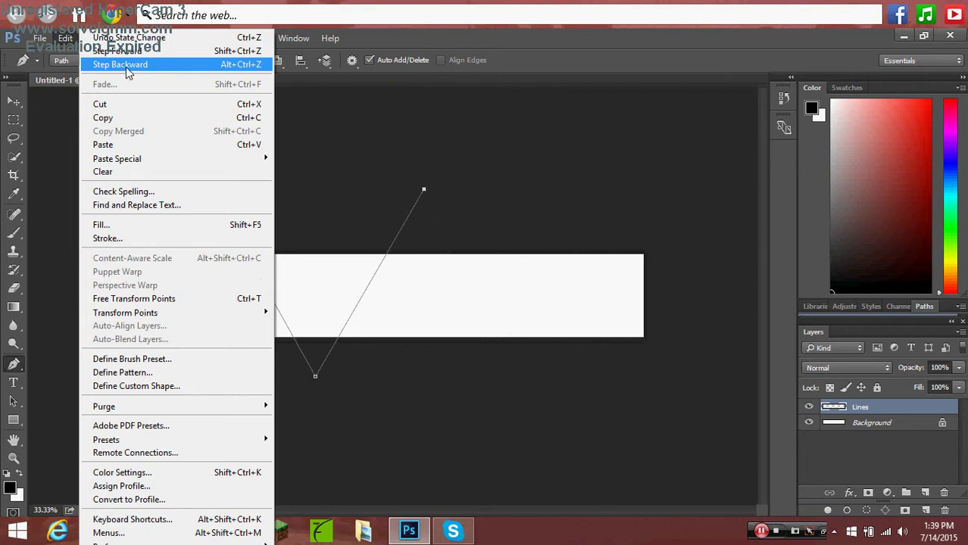
{"action": "left_click", "coordinate": [127, 65]}
{"action": "left_click", "coordinate": [121, 66]}
{"action": "left_click", "coordinate": [66, 38]}
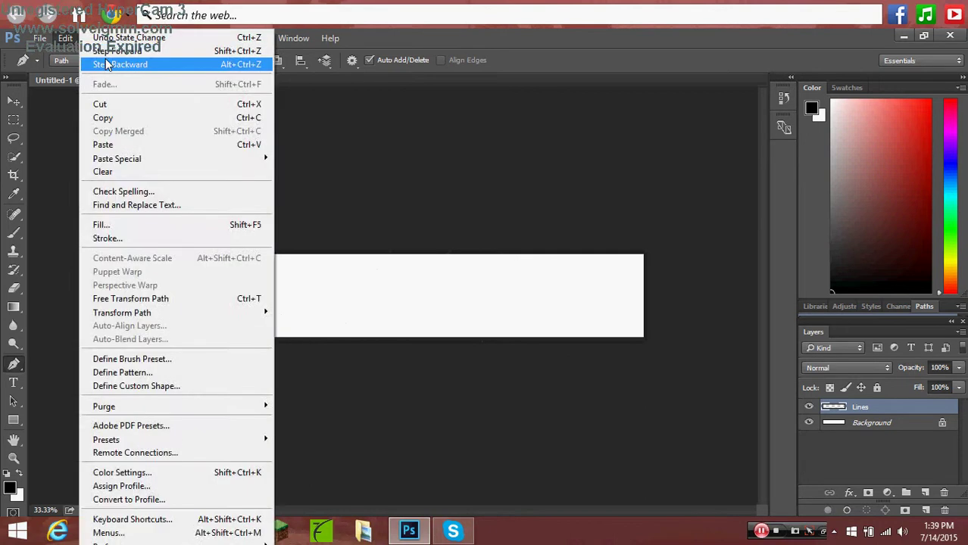
{"action": "left_click", "coordinate": [121, 65]}
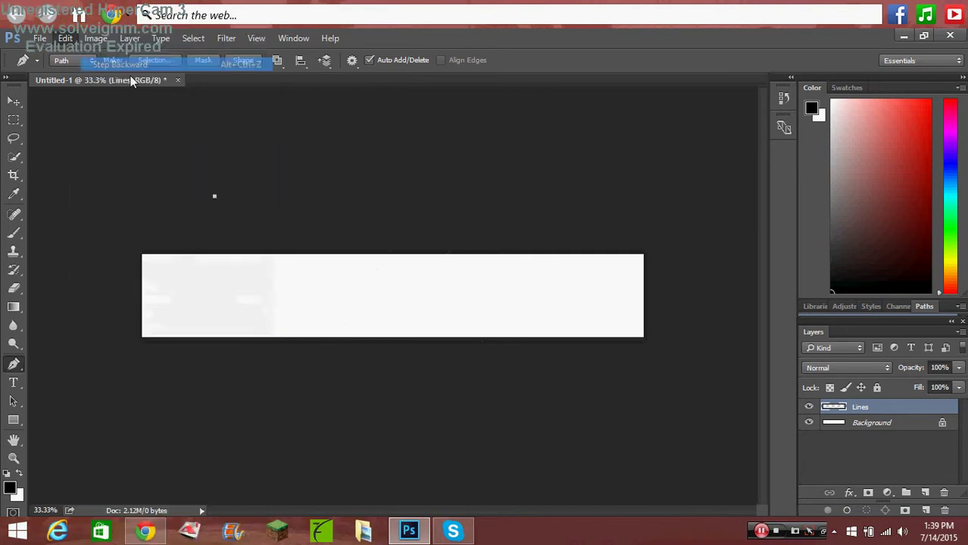
Redraw the zigzag path with points above and below the banner.
{"action": "left_click", "coordinate": [166, 198]}
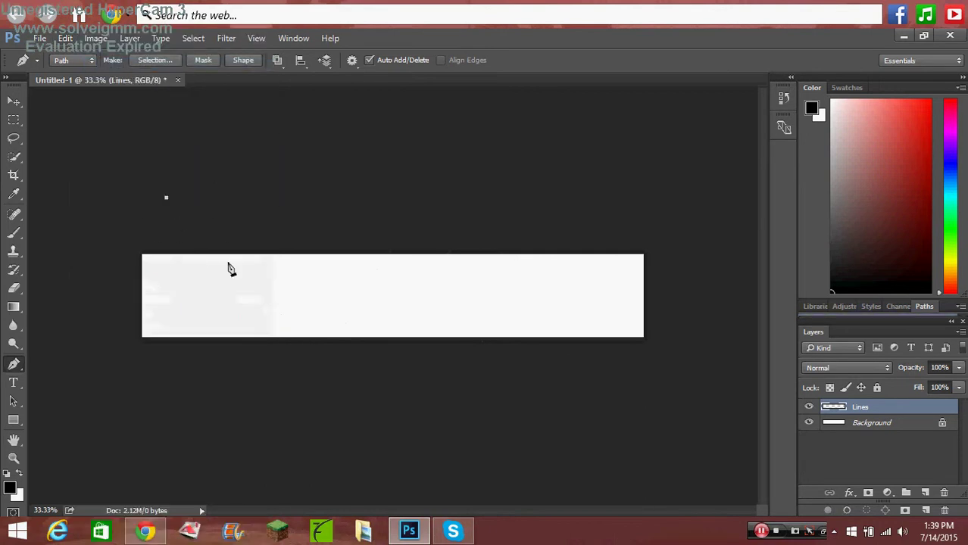
{"action": "left_click", "coordinate": [317, 376]}
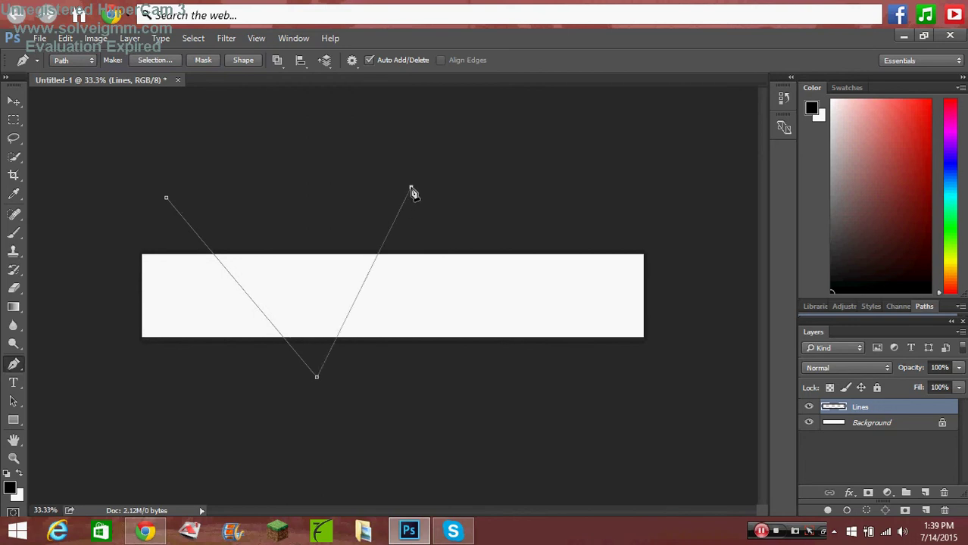
{"action": "left_click", "coordinate": [463, 383]}
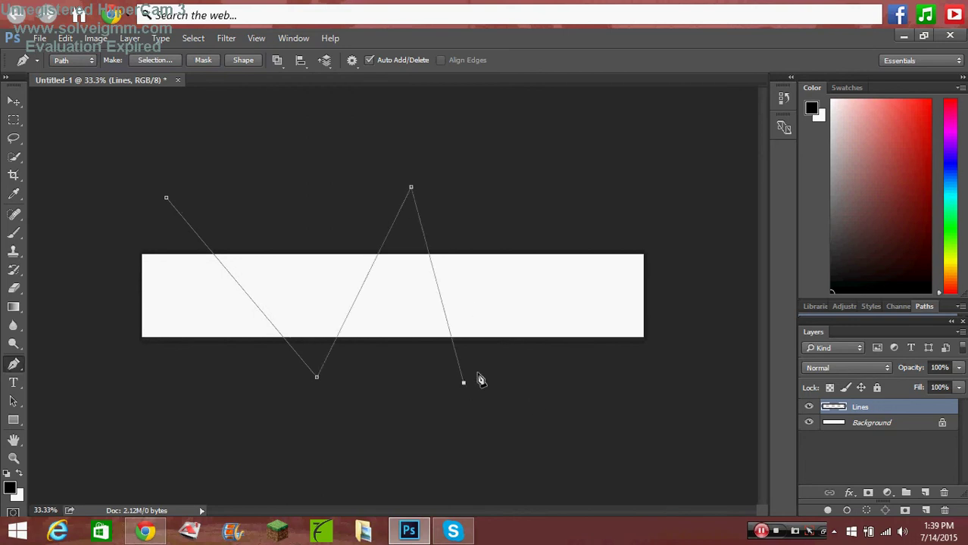
{"action": "left_click", "coordinate": [588, 184]}
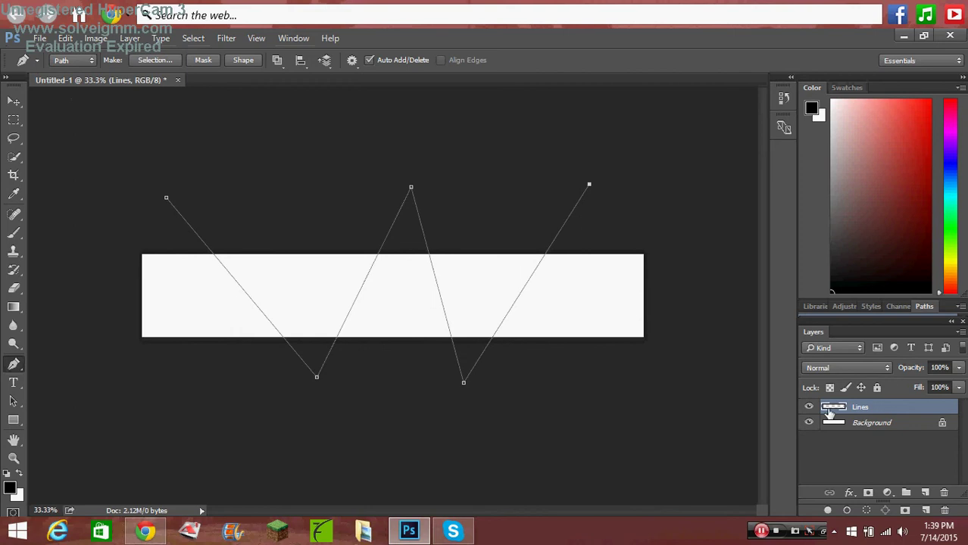
{"action": "left_click", "coordinate": [362, 533]}
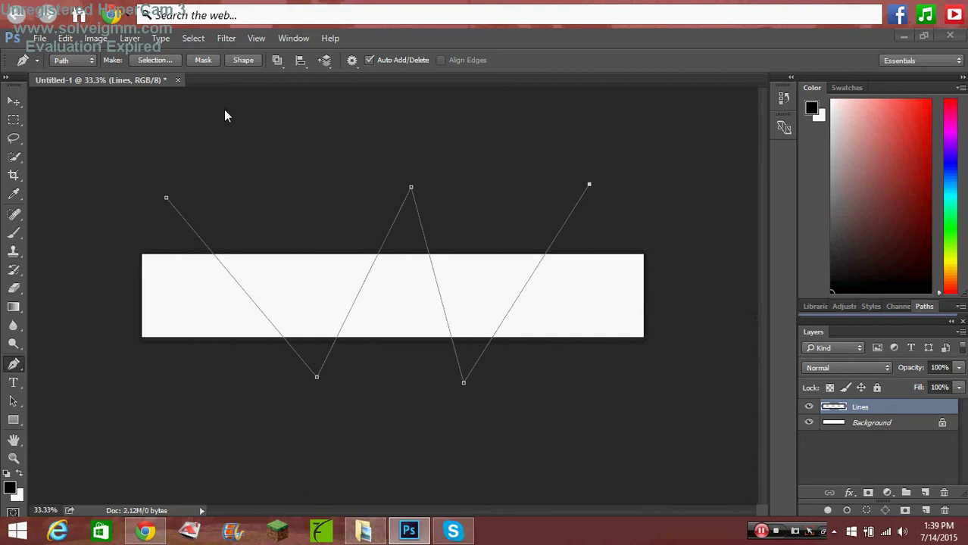
Drag screenshot 2015-04-20_20.49.25 from the Pictures folder onto the banner canvas.
{"action": "left_click", "coordinate": [363, 533]}
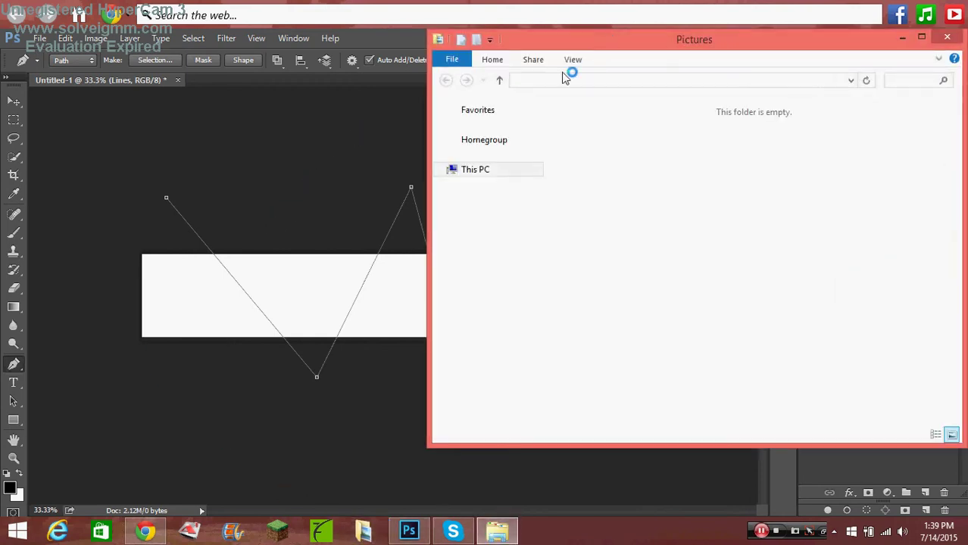
{"action": "mouse_move", "coordinate": [833, 47]}
{"action": "left_mouse_down"}
{"action": "mouse_move", "coordinate": [467, 207]}
{"action": "mouse_move", "coordinate": [833, 122]}
{"action": "left_mouse_up"}
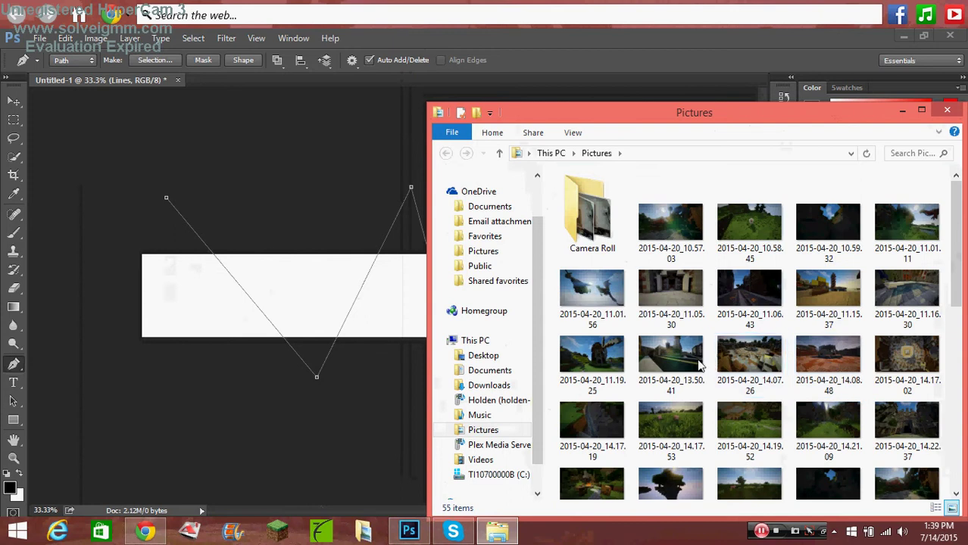
{"action": "left_click_drag", "start_coordinate": [957, 276], "coordinate": [959, 396]}
{"action": "scroll", "coordinate": [943, 407], "scroll_direction": "up", "scroll_amount": 1}
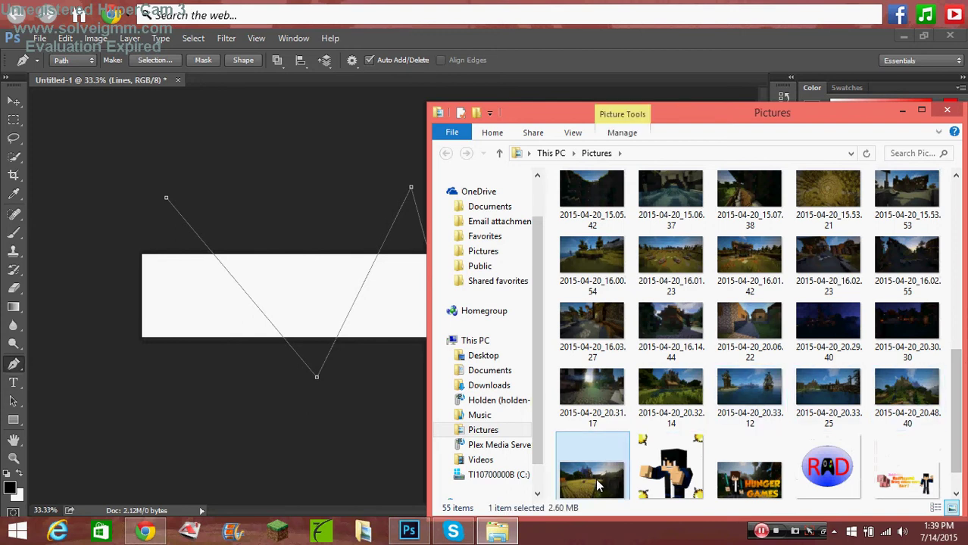
{"action": "left_click_drag", "start_coordinate": [595, 484], "coordinate": [548, 217]}
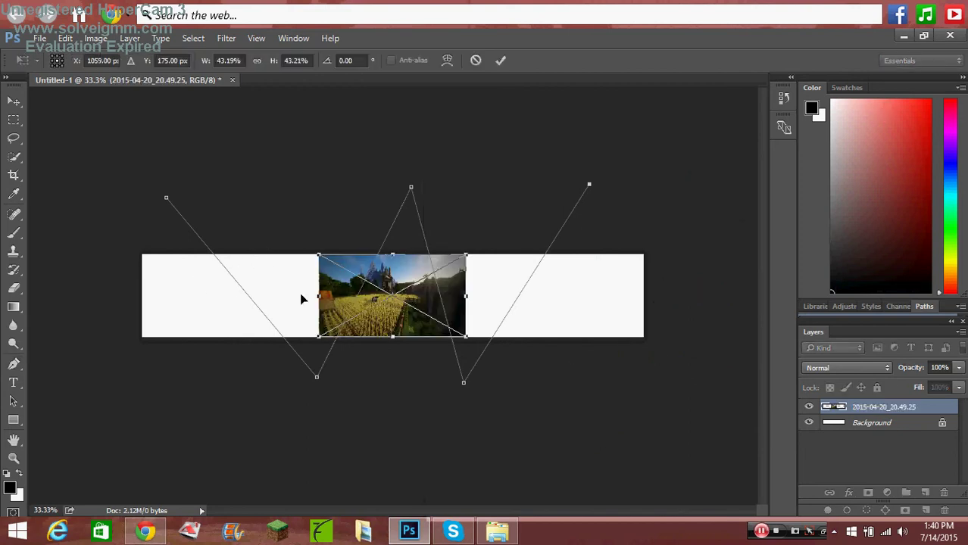
Move the placed screenshot left, then cancel and step back the placement.
{"action": "left_click_drag", "start_coordinate": [414, 299], "coordinate": [269, 297]}
{"action": "left_click", "coordinate": [66, 38]}
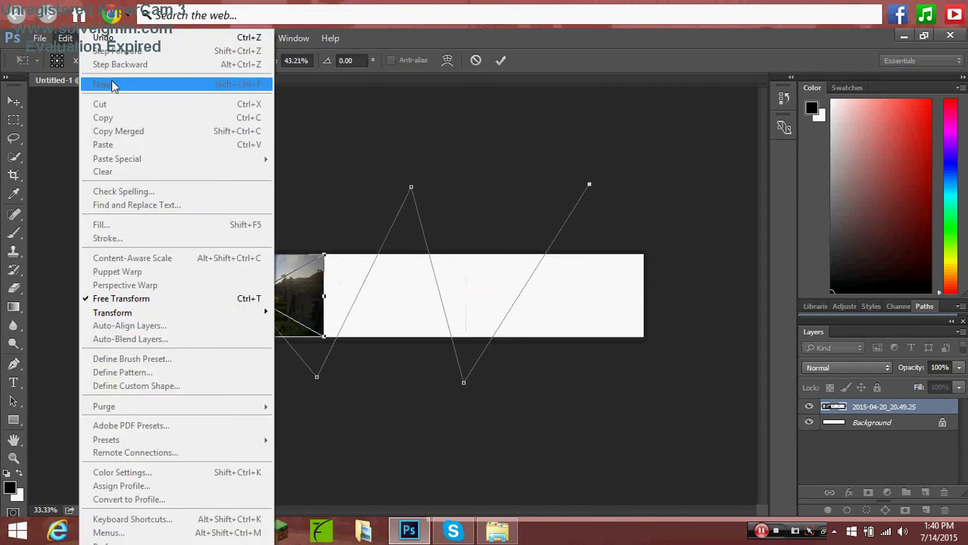
{"action": "left_click", "coordinate": [3, 84]}
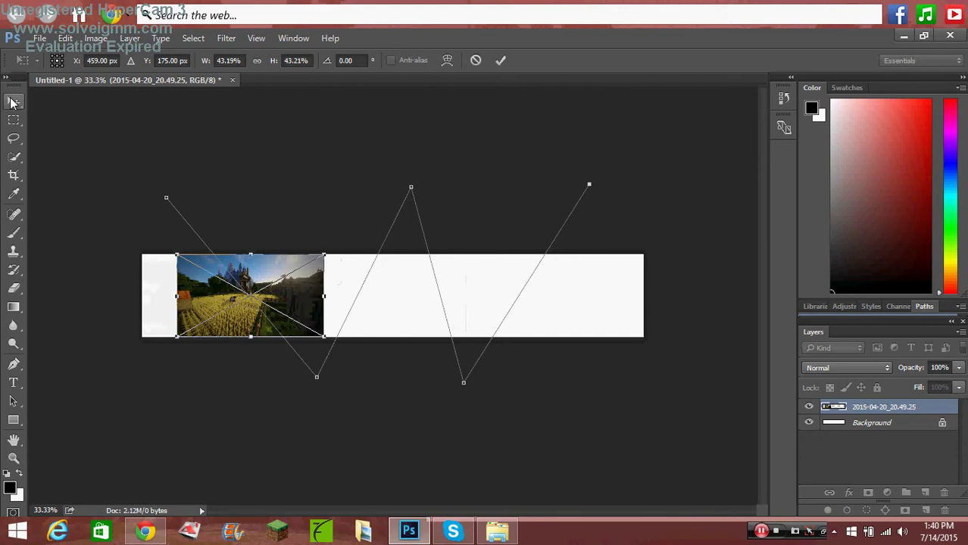
{"action": "left_click", "coordinate": [14, 100]}
{"action": "key", "text": "Escape"}
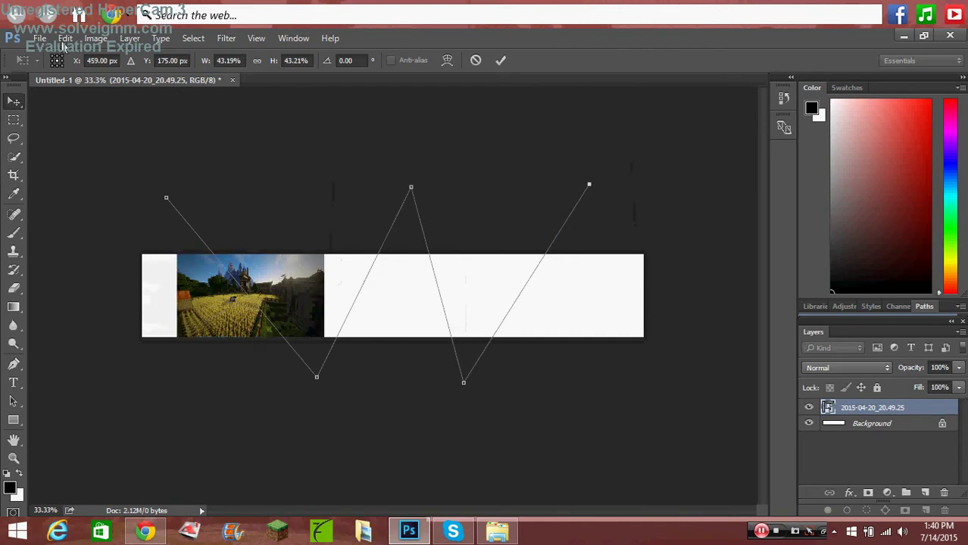
{"action": "left_click", "coordinate": [65, 38]}
{"action": "left_click", "coordinate": [129, 62]}
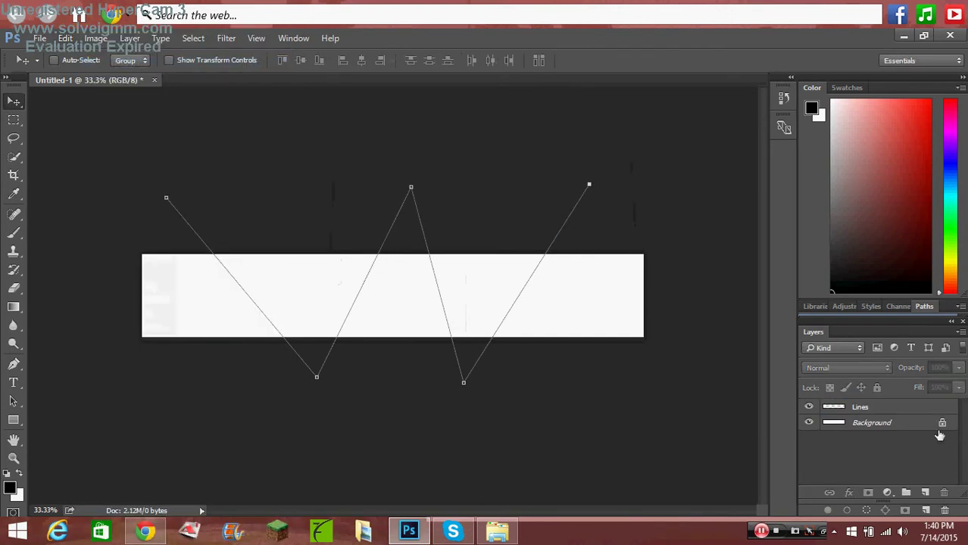
Inspect the Lines layer's context menu and the canvas layer list without changes.
{"action": "right_click", "coordinate": [839, 409]}
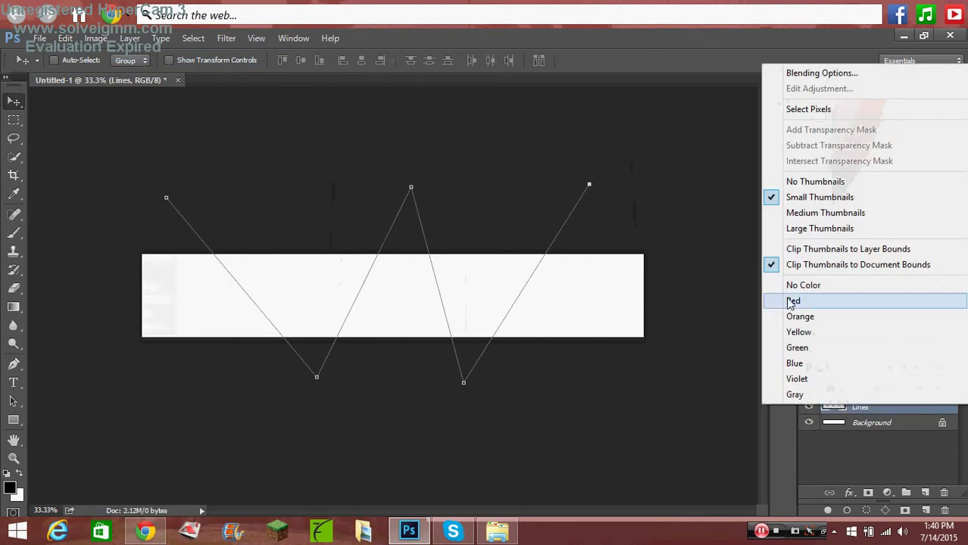
{"action": "left_click", "coordinate": [635, 422]}
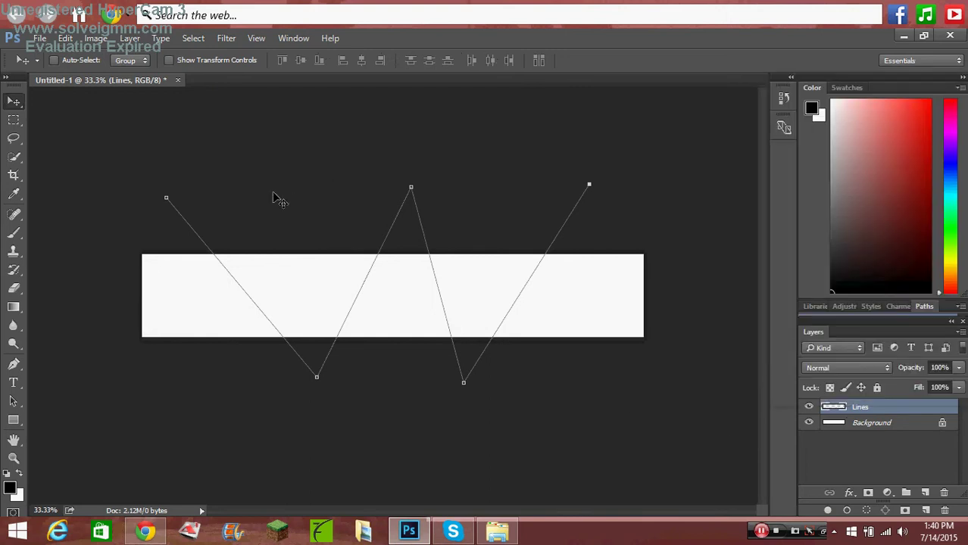
{"action": "right_click", "coordinate": [860, 408]}
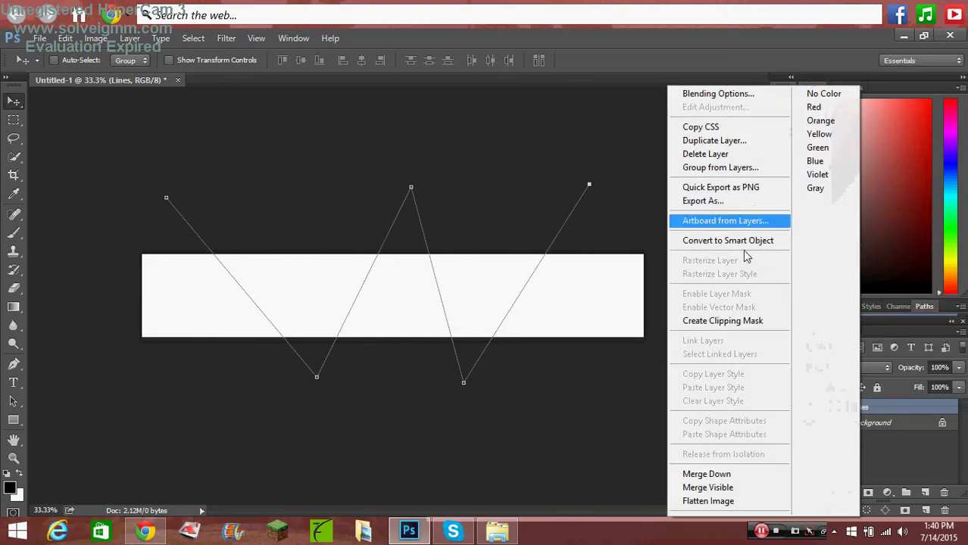
{"action": "left_click", "coordinate": [643, 183]}
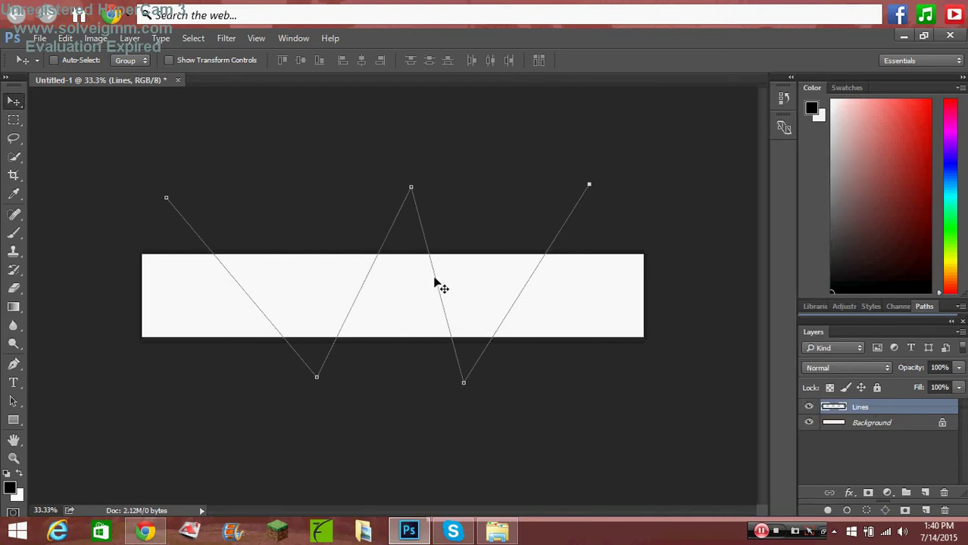
{"action": "right_click", "coordinate": [430, 284]}
{"action": "left_click", "coordinate": [485, 308]}
Open and close the Lines layer's Layer Style and context menus without changes.
{"action": "key", "text": "h"}
{"action": "double_click", "coordinate": [410, 294]}
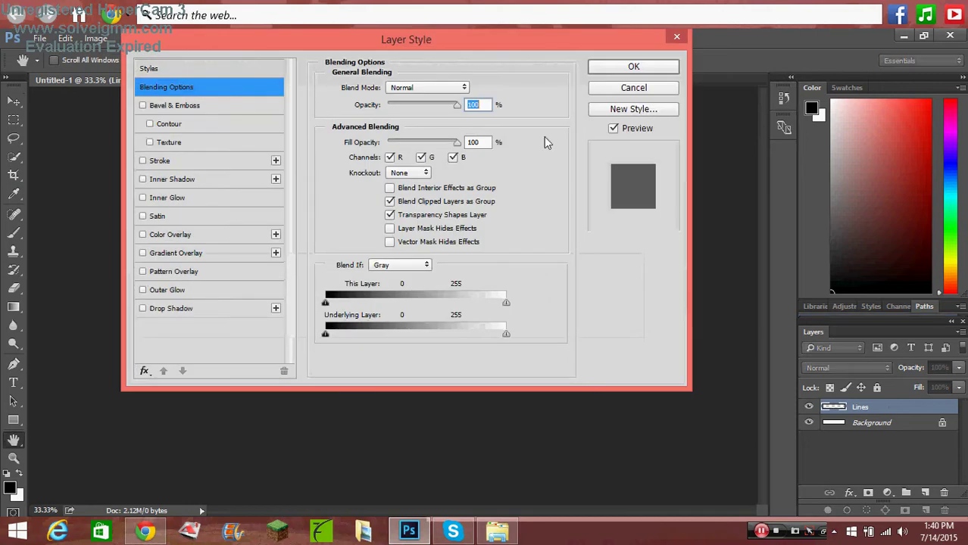
{"action": "left_click", "coordinate": [678, 41]}
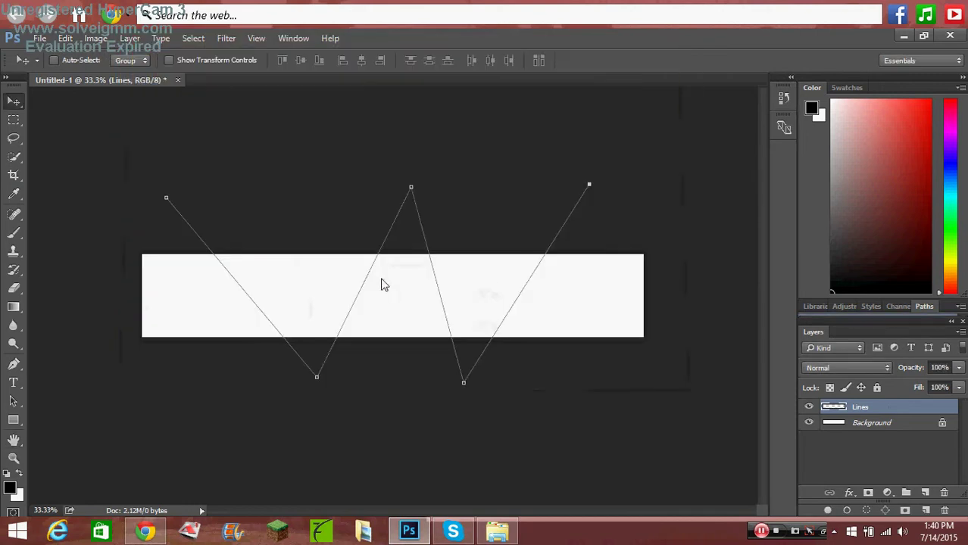
{"action": "right_click", "coordinate": [383, 284]}
{"action": "left_click", "coordinate": [370, 237]}
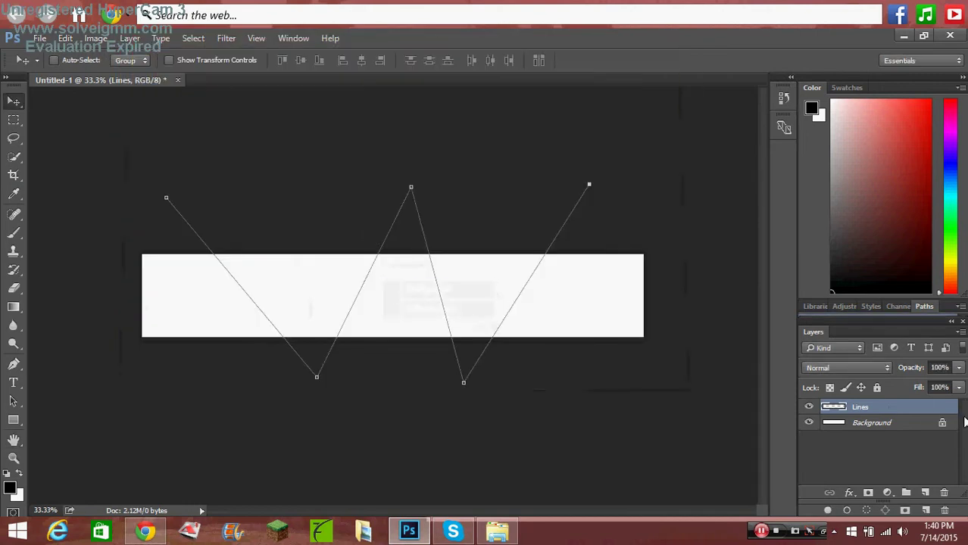
{"action": "right_click", "coordinate": [861, 409]}
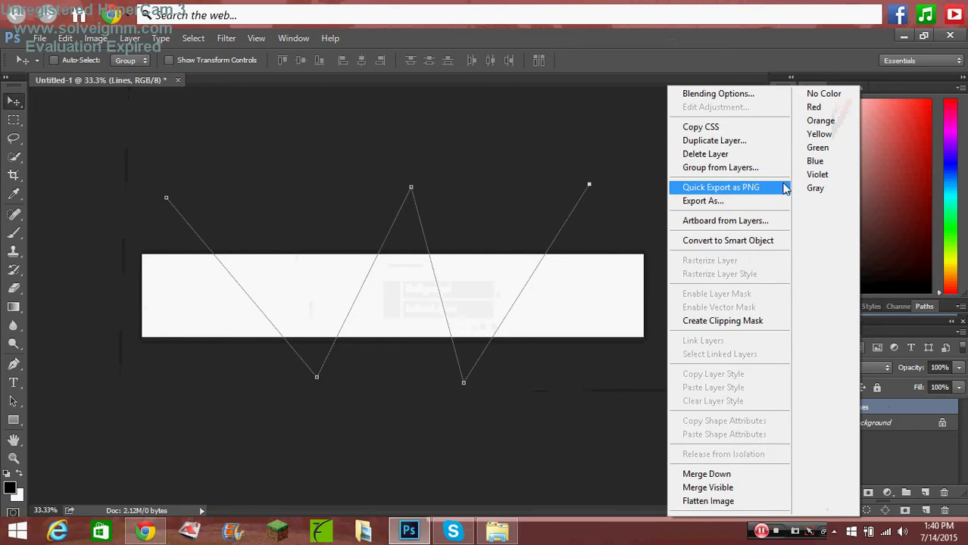
{"action": "left_click", "coordinate": [361, 173]}
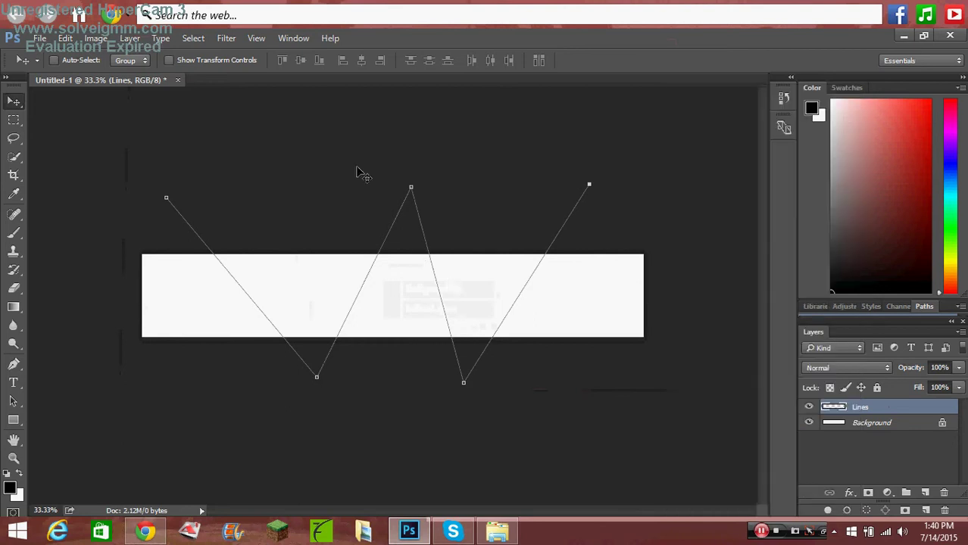
Step backward repeatedly to delete all points of the old zigzag path.
{"action": "left_click", "coordinate": [66, 37]}
{"action": "left_click", "coordinate": [95, 57]}
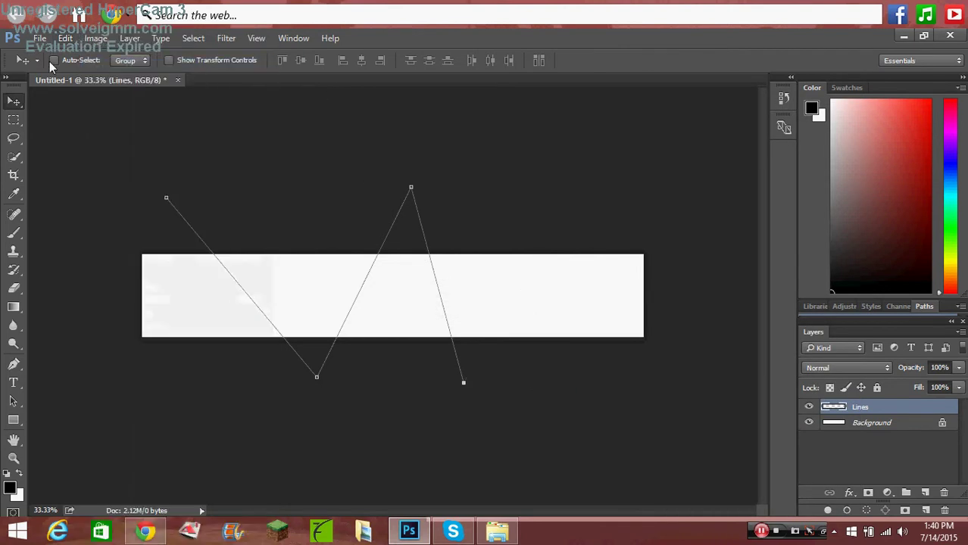
{"action": "left_click", "coordinate": [65, 38]}
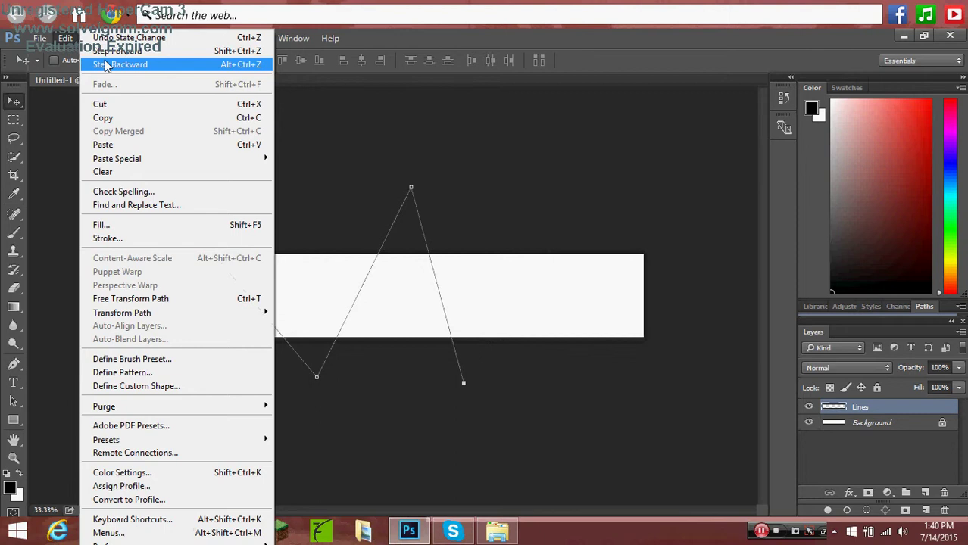
{"action": "left_click", "coordinate": [106, 64]}
{"action": "left_click", "coordinate": [65, 38]}
{"action": "left_click", "coordinate": [94, 64]}
{"action": "left_click", "coordinate": [65, 37]}
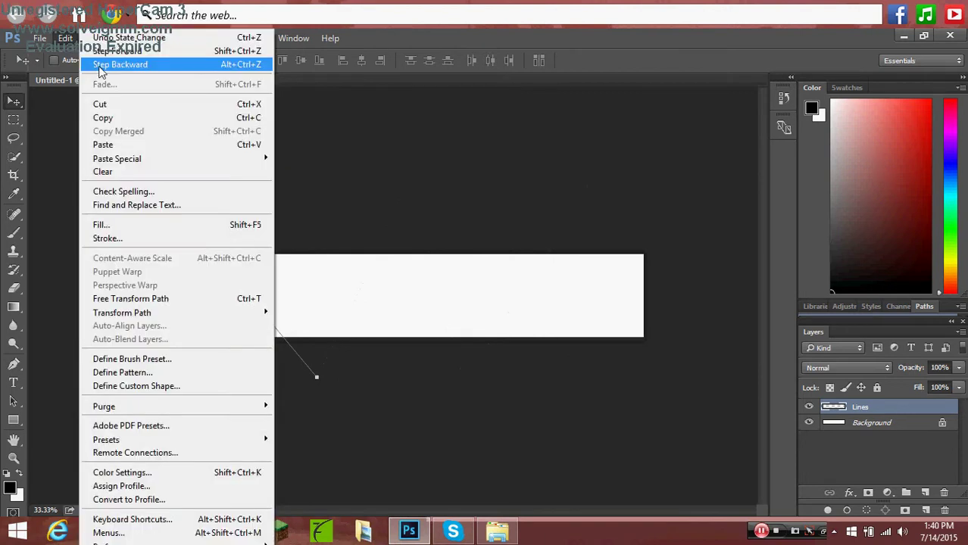
{"action": "left_click", "coordinate": [95, 64]}
{"action": "left_click", "coordinate": [65, 38]}
{"action": "left_click", "coordinate": [106, 61]}
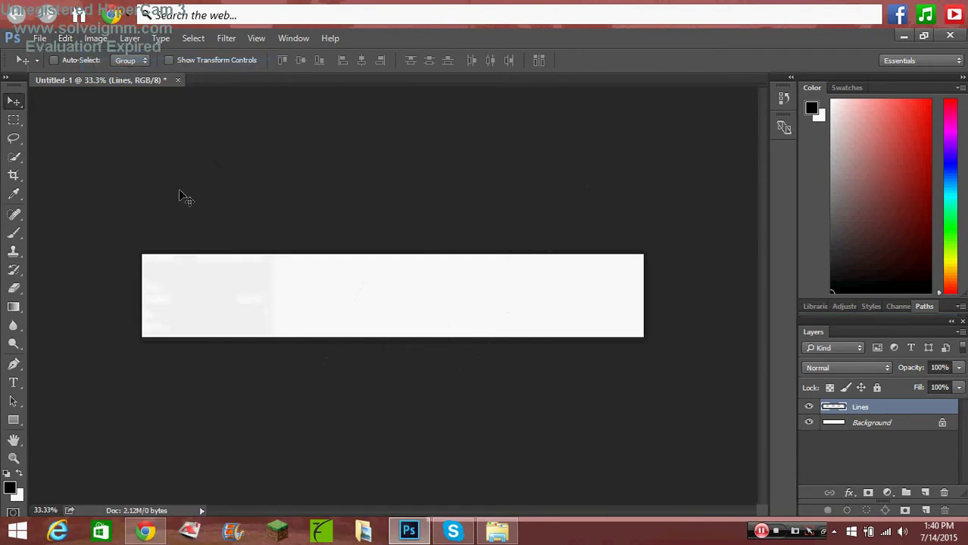
With the standard Pen Tool, draw a new five-point zigzag across the banner.
{"action": "left_click", "coordinate": [14, 250]}
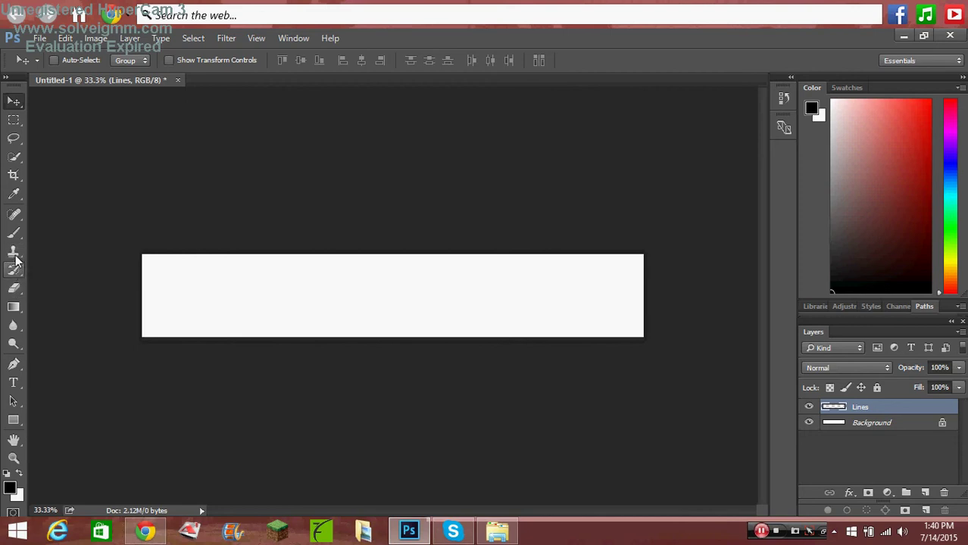
{"action": "left_click", "coordinate": [14, 232]}
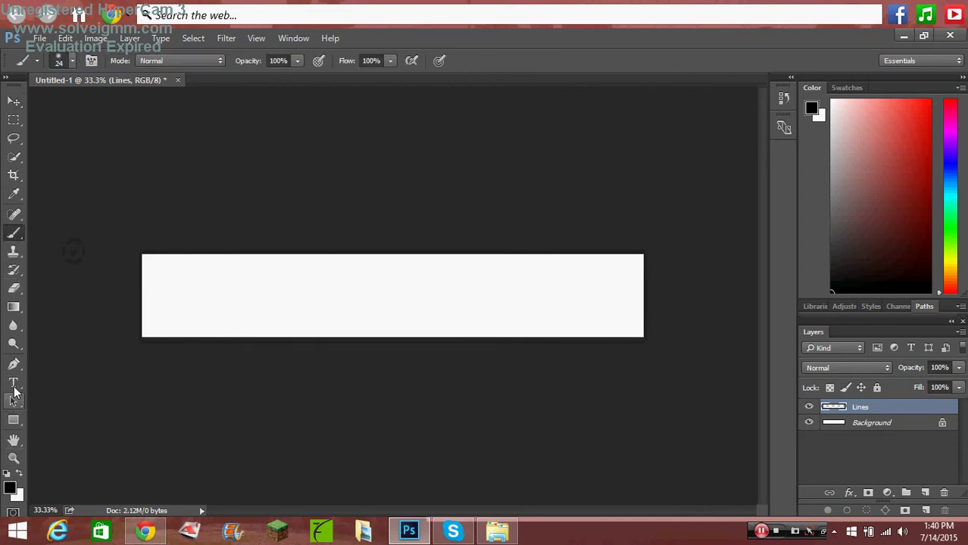
{"action": "left_click", "coordinate": [17, 366]}
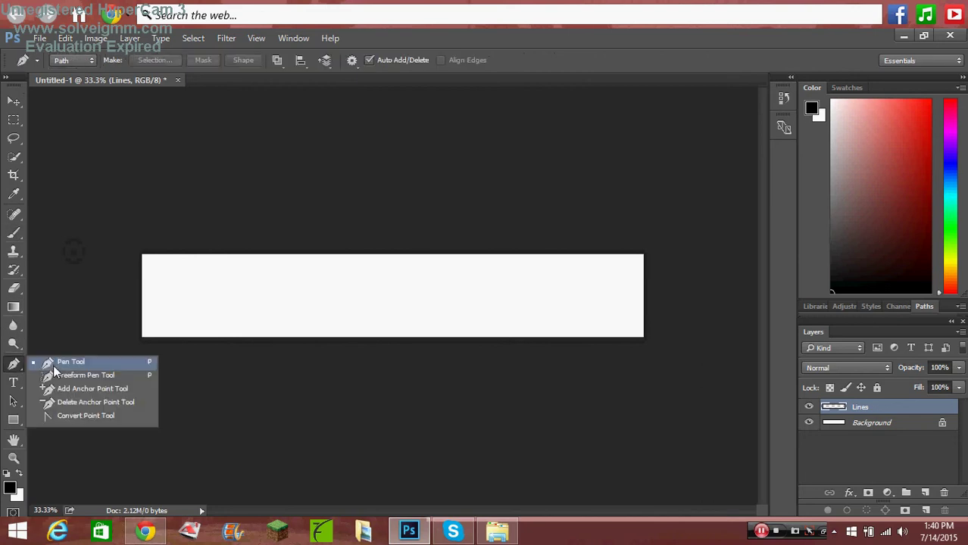
{"action": "left_click", "coordinate": [53, 365]}
{"action": "left_click", "coordinate": [203, 200]}
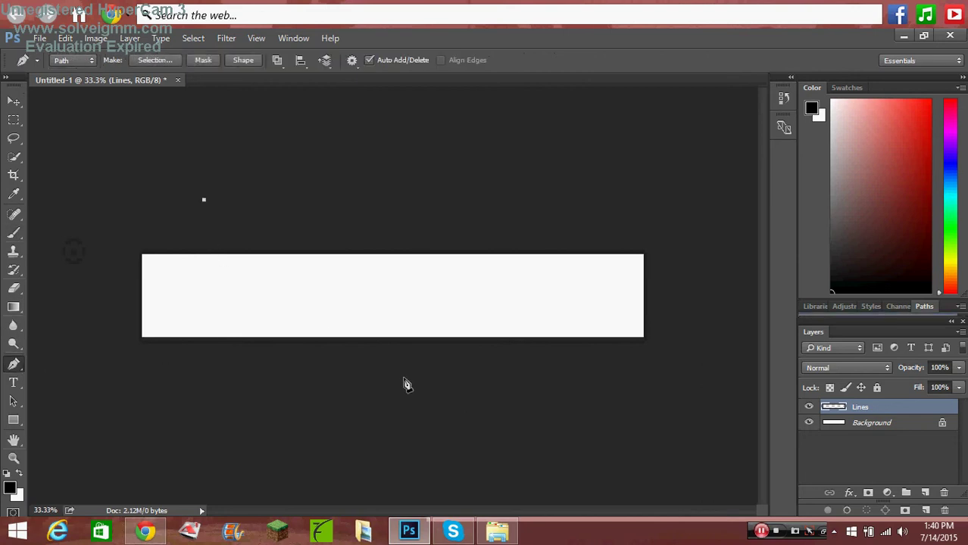
{"action": "left_click", "coordinate": [364, 385]}
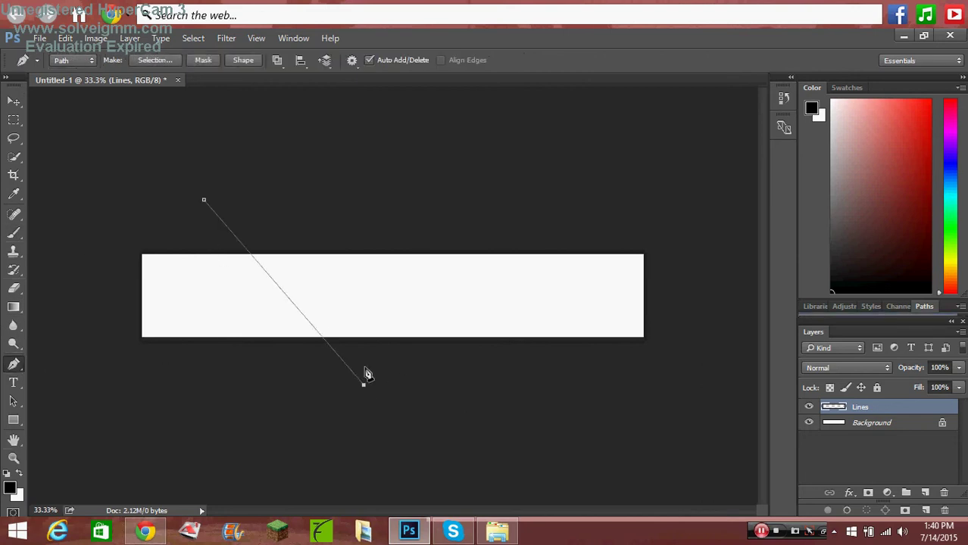
{"action": "left_click", "coordinate": [405, 175]}
{"action": "left_click", "coordinate": [506, 384]}
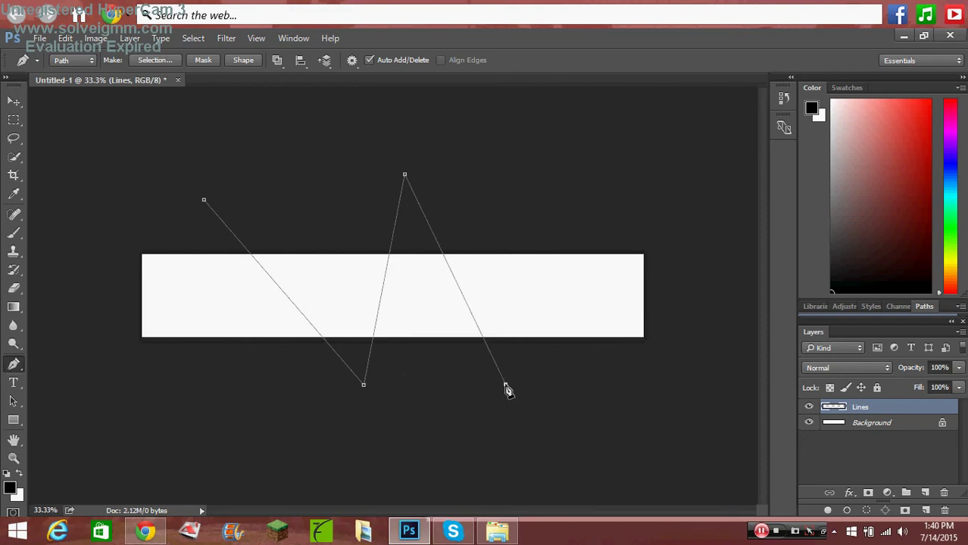
{"action": "left_click", "coordinate": [611, 180]}
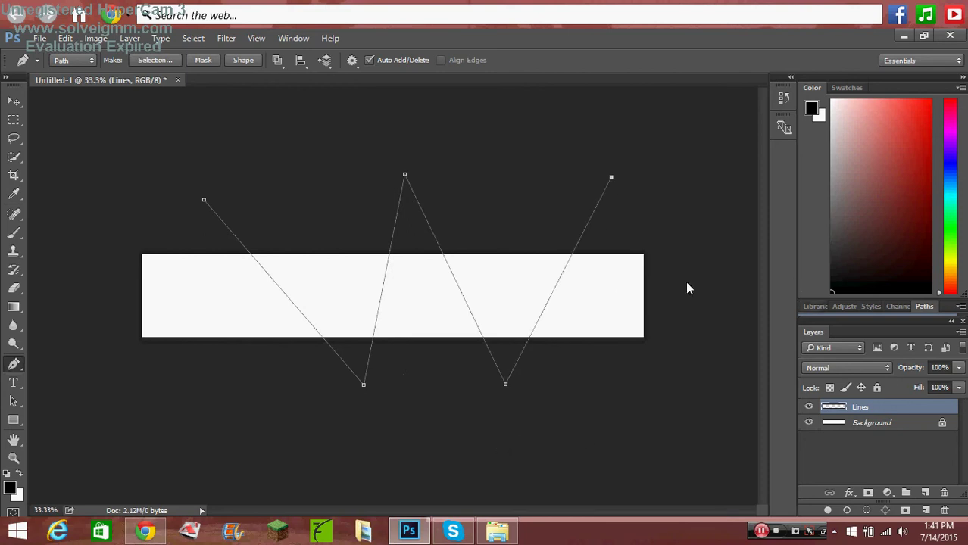
Stroke the zigzag path with the Brush tool in black, then deselect the Lines layer.
{"action": "right_click", "coordinate": [438, 303]}
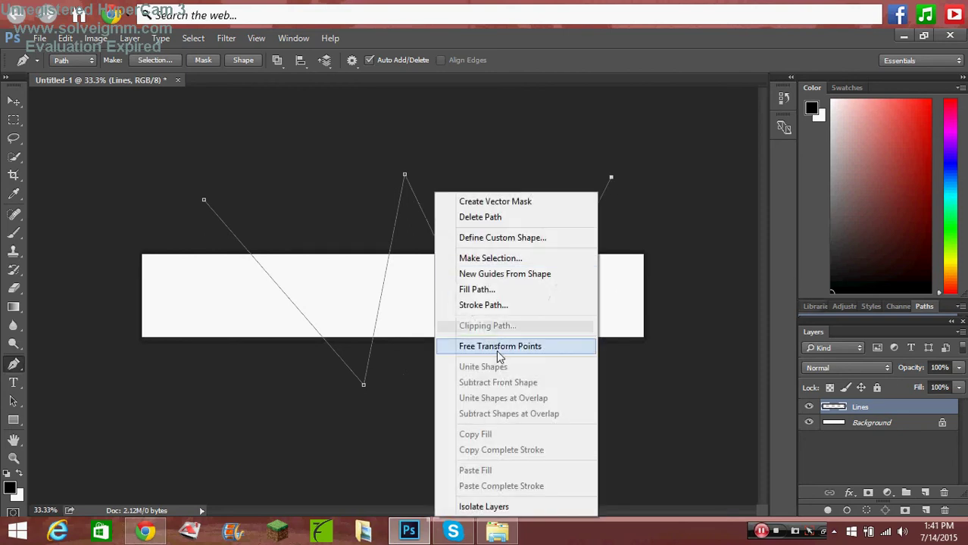
{"action": "left_click", "coordinate": [500, 304]}
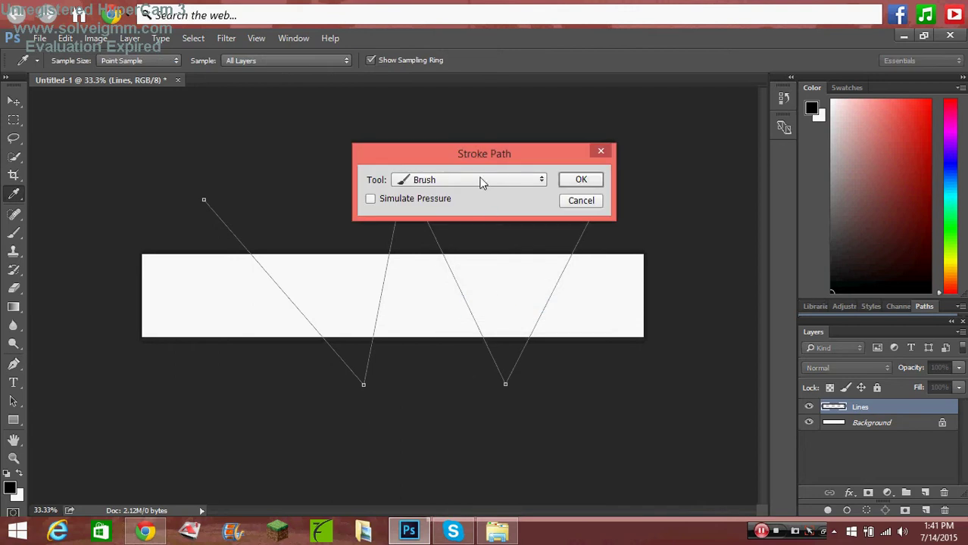
{"action": "left_click", "coordinate": [600, 182]}
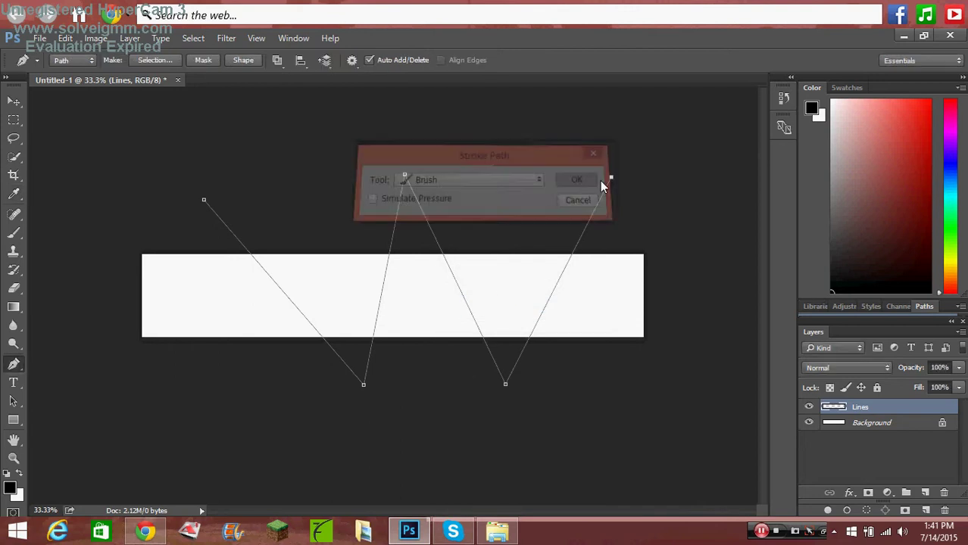
{"action": "left_click", "coordinate": [879, 267]}
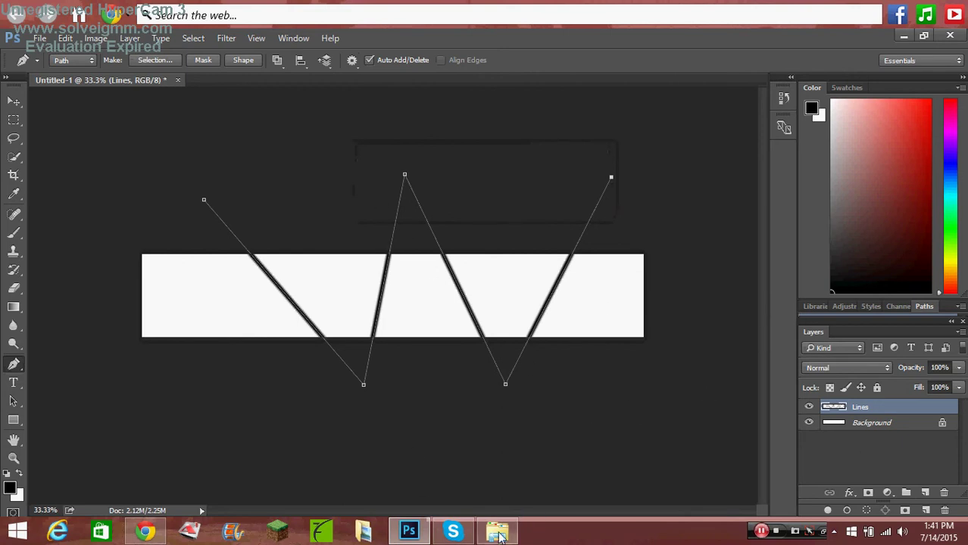
{"action": "left_click", "coordinate": [829, 457]}
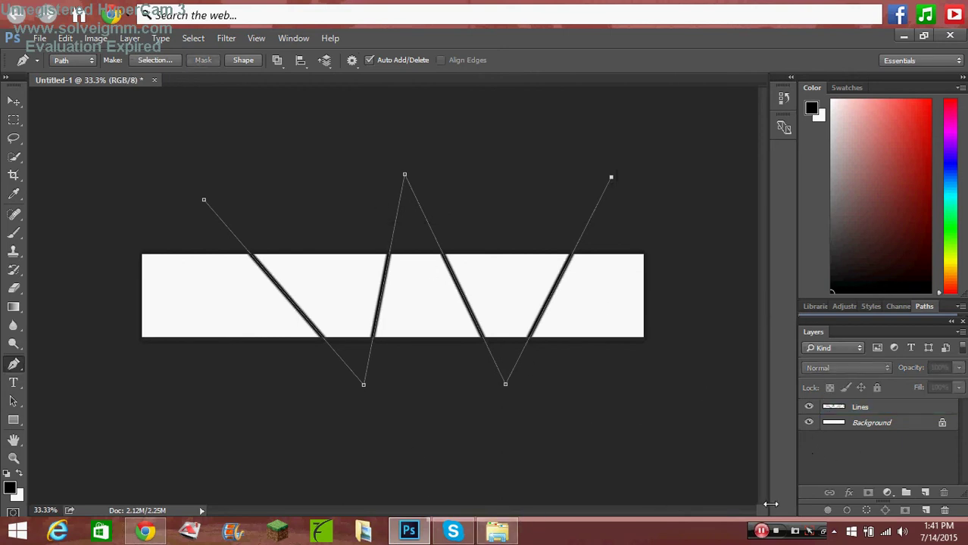
Drag the Minecraft screenshot from Pictures onto the banner and position it at the left edge.
{"action": "left_click", "coordinate": [497, 531]}
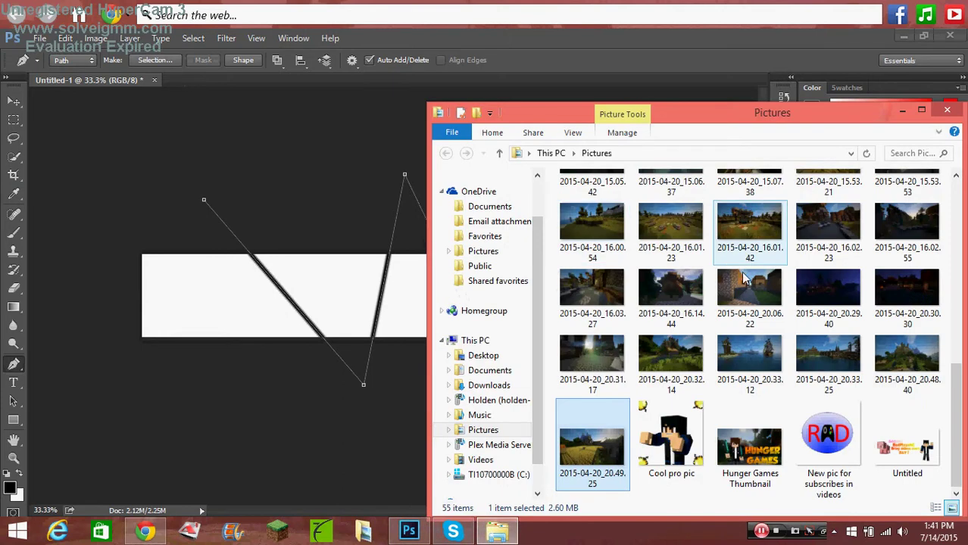
{"action": "left_click_drag", "start_coordinate": [592, 447], "coordinate": [397, 338]}
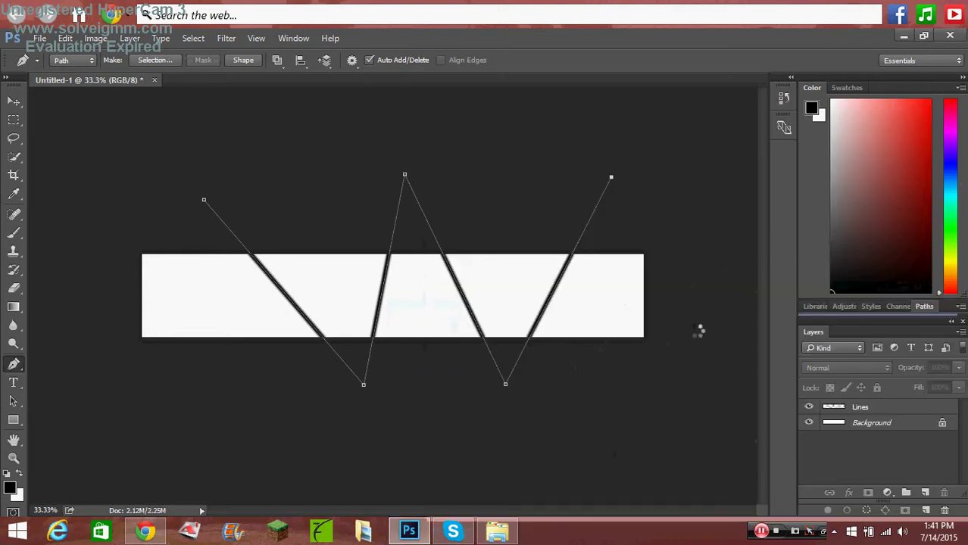
{"action": "left_click_drag", "start_coordinate": [390, 291], "coordinate": [213, 294]}
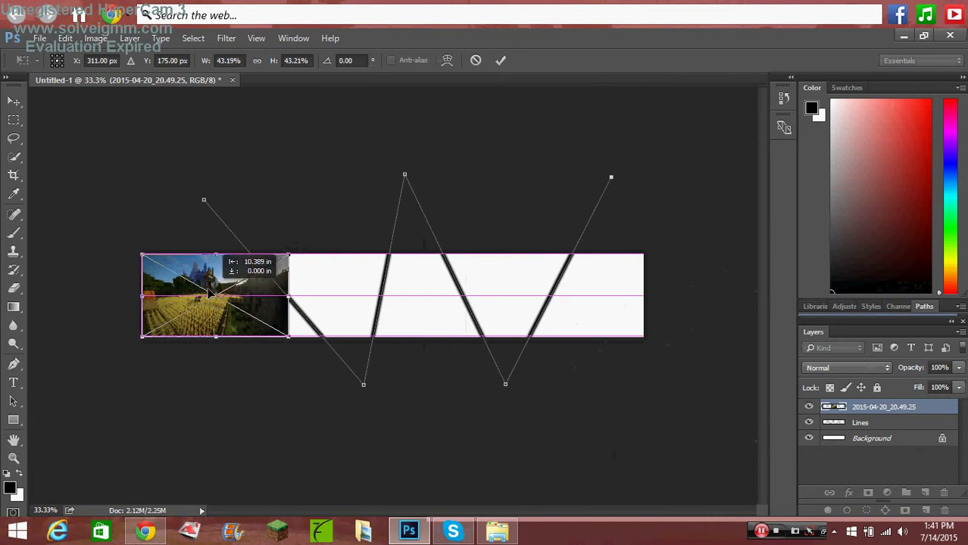
{"action": "left_click_drag", "start_coordinate": [211, 294], "coordinate": [212, 294]}
Enlarge the screenshot to cover the left section, centre it vertically, and commit.
{"action": "left_click_drag", "start_coordinate": [135, 249], "coordinate": [57, 197]}
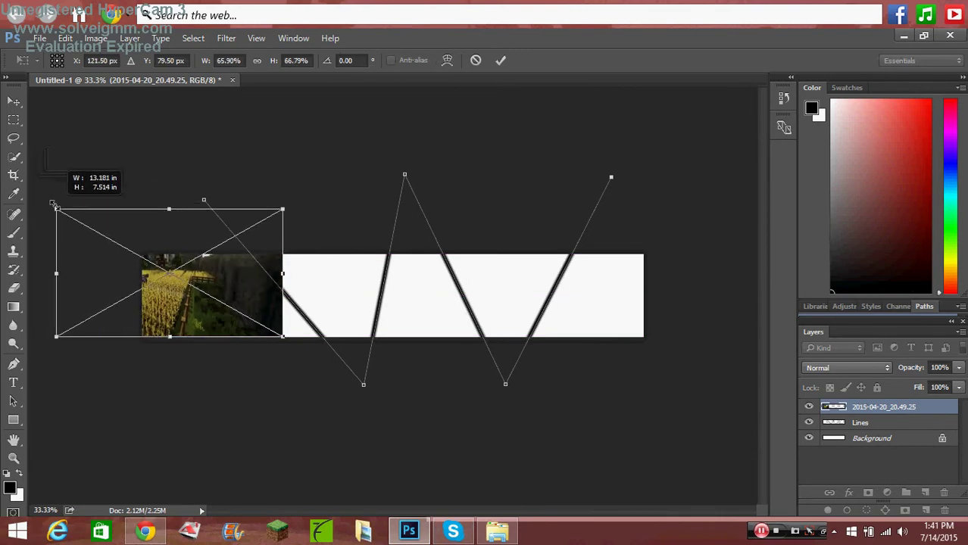
{"action": "left_click_drag", "start_coordinate": [56, 197], "coordinate": [54, 210]}
{"action": "left_click_drag", "start_coordinate": [182, 322], "coordinate": [232, 354]}
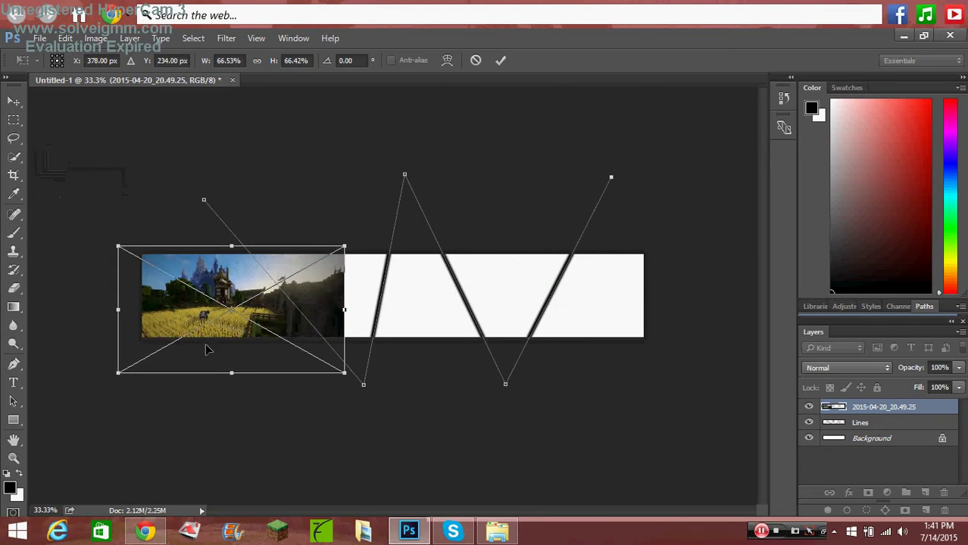
{"action": "left_click", "coordinate": [128, 151]}
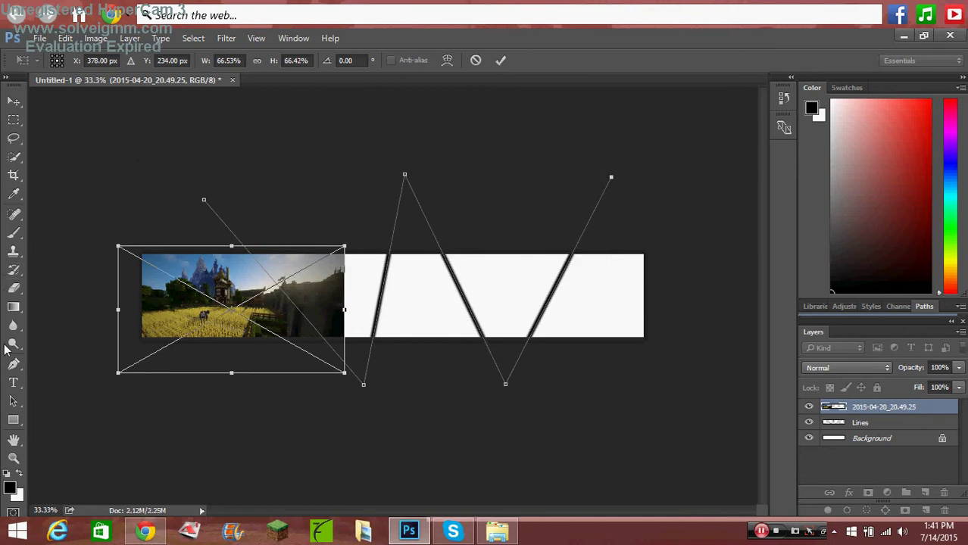
{"action": "left_click", "coordinate": [13, 101]}
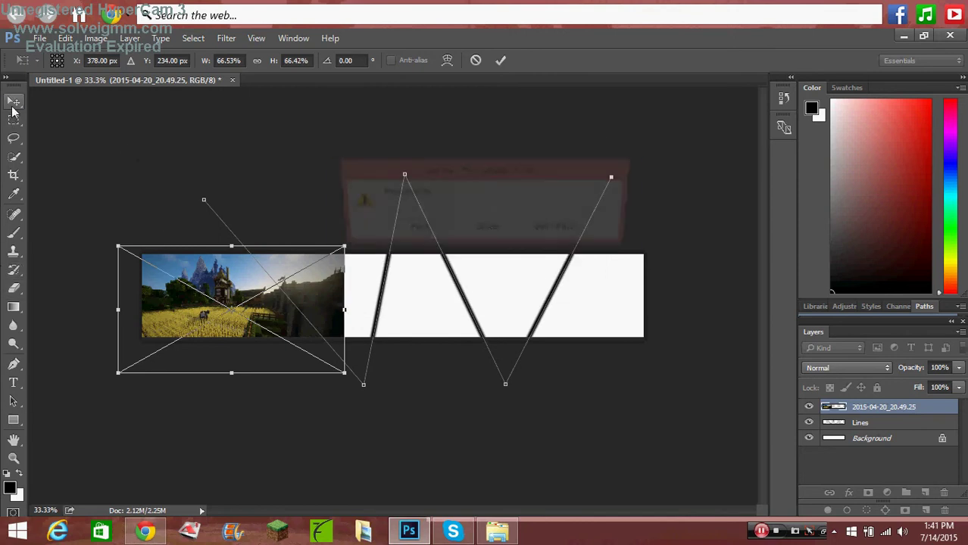
{"action": "left_click", "coordinate": [421, 231]}
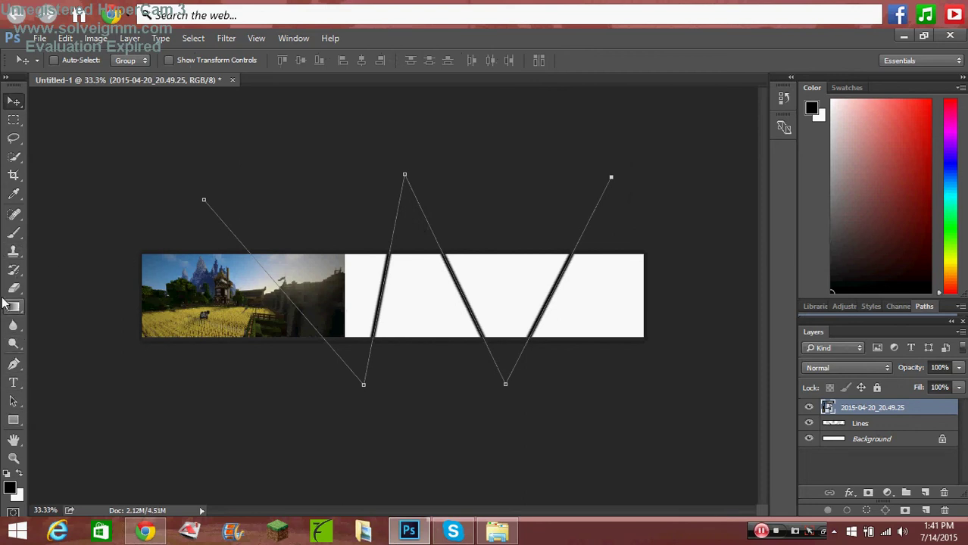
Try erasing with the Eraser, dismiss the rasterize warning, and undo the attempt.
{"action": "left_click", "coordinate": [12, 290]}
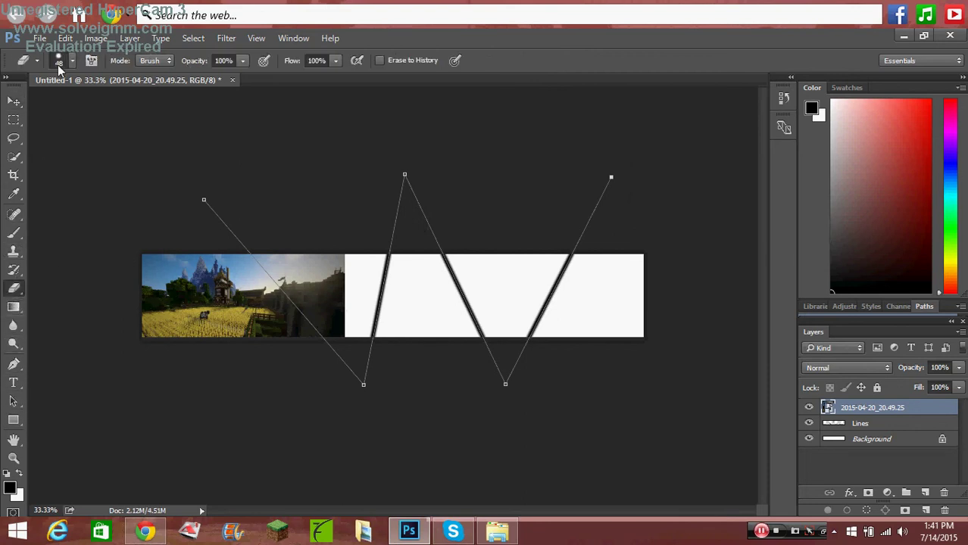
{"action": "left_click", "coordinate": [140, 246]}
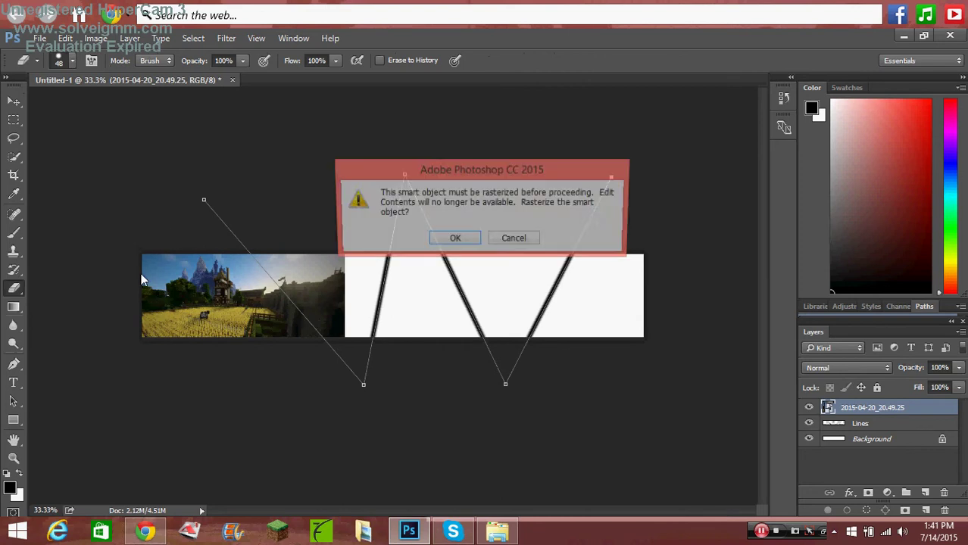
{"action": "left_click", "coordinate": [456, 239]}
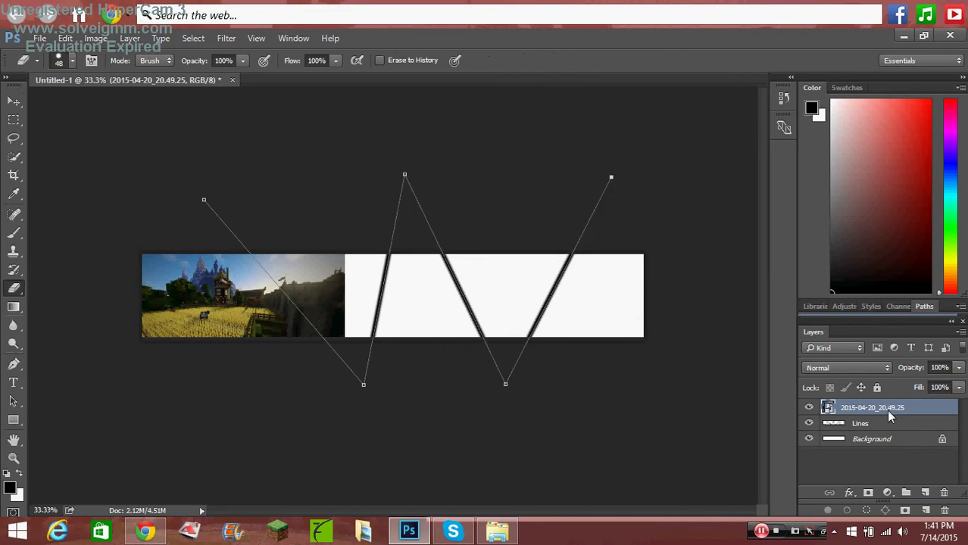
{"action": "right_click", "coordinate": [867, 408]}
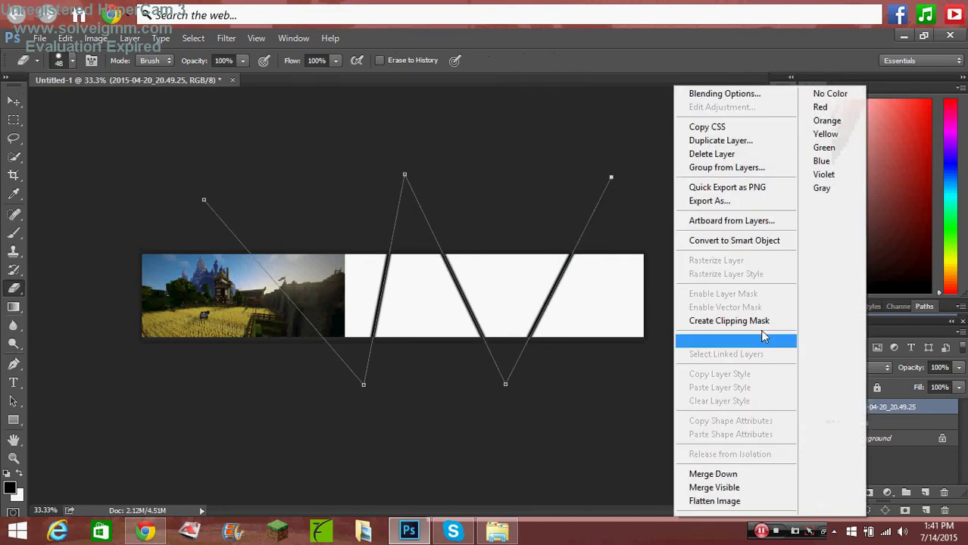
{"action": "left_click", "coordinate": [489, 177]}
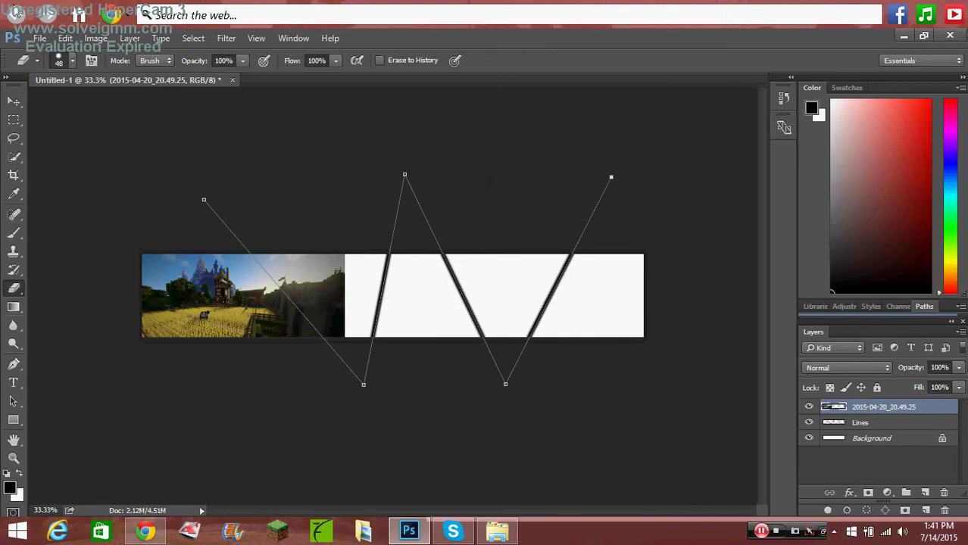
{"action": "left_click", "coordinate": [65, 38]}
{"action": "left_click", "coordinate": [133, 60]}
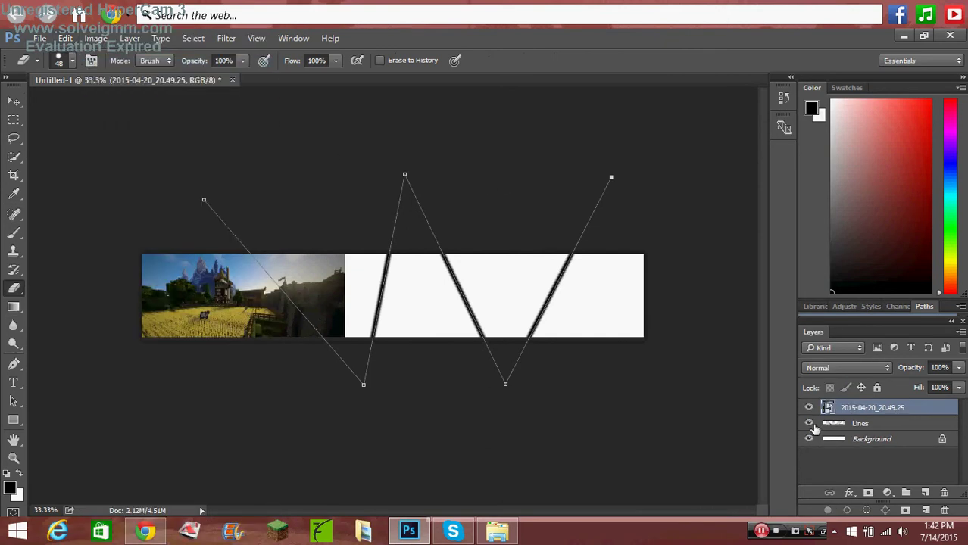
Rasterize the screenshot layer and erase the image past the first zigzag line.
{"action": "right_click", "coordinate": [853, 411]}
{"action": "left_click", "coordinate": [706, 317]}
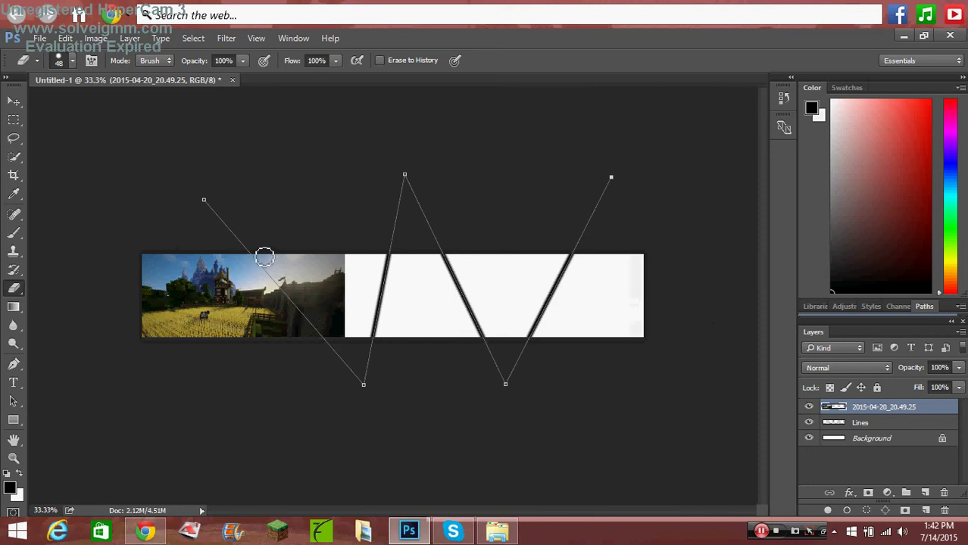
{"action": "mouse_move", "coordinate": [263, 258]}
{"action": "left_mouse_down"}
{"action": "mouse_move", "coordinate": [340, 346]}
{"action": "mouse_move", "coordinate": [343, 225]}
{"action": "mouse_move", "coordinate": [339, 271]}
{"action": "mouse_move", "coordinate": [322, 251]}
{"action": "mouse_move", "coordinate": [328, 299]}
{"action": "mouse_move", "coordinate": [305, 249]}
{"action": "mouse_move", "coordinate": [313, 281]}
{"action": "mouse_move", "coordinate": [303, 259]}
{"action": "mouse_move", "coordinate": [277, 259]}
{"action": "mouse_move", "coordinate": [320, 310]}
{"action": "mouse_move", "coordinate": [320, 294]}
{"action": "mouse_move", "coordinate": [337, 313]}
{"action": "mouse_move", "coordinate": [331, 298]}
{"action": "mouse_move", "coordinate": [338, 306]}
{"action": "mouse_move", "coordinate": [287, 272]}
{"action": "mouse_move", "coordinate": [323, 312]}
{"action": "mouse_move", "coordinate": [313, 279]}
{"action": "mouse_move", "coordinate": [244, 251]}
{"action": "mouse_move", "coordinate": [257, 261]}
{"action": "left_mouse_up"}
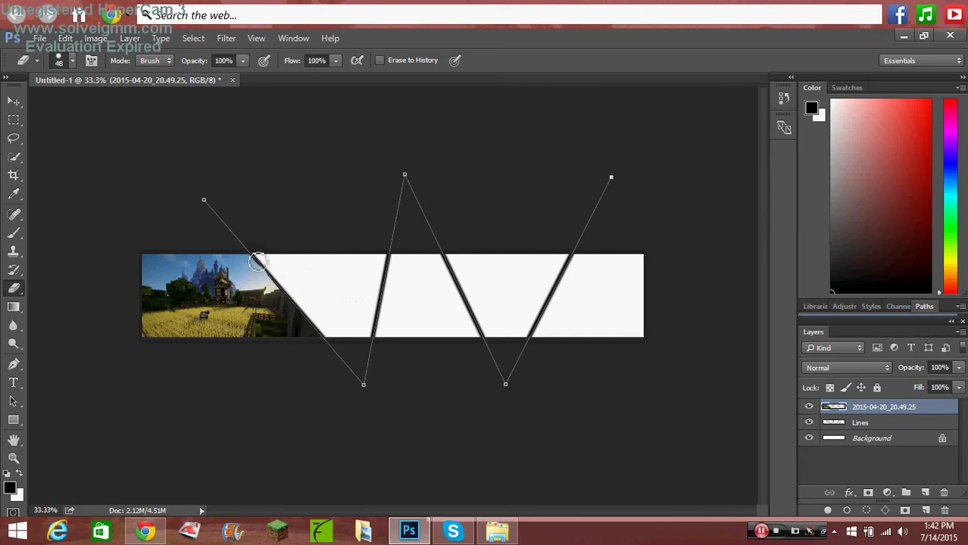
Undo the stray eraser stroke and re-erase the screenshot along the first diagonal line.
{"action": "left_click", "coordinate": [65, 38]}
{"action": "left_click", "coordinate": [119, 64]}
{"action": "left_click_drag", "start_coordinate": [266, 265], "coordinate": [303, 315]}
{"action": "left_click", "coordinate": [65, 38]}
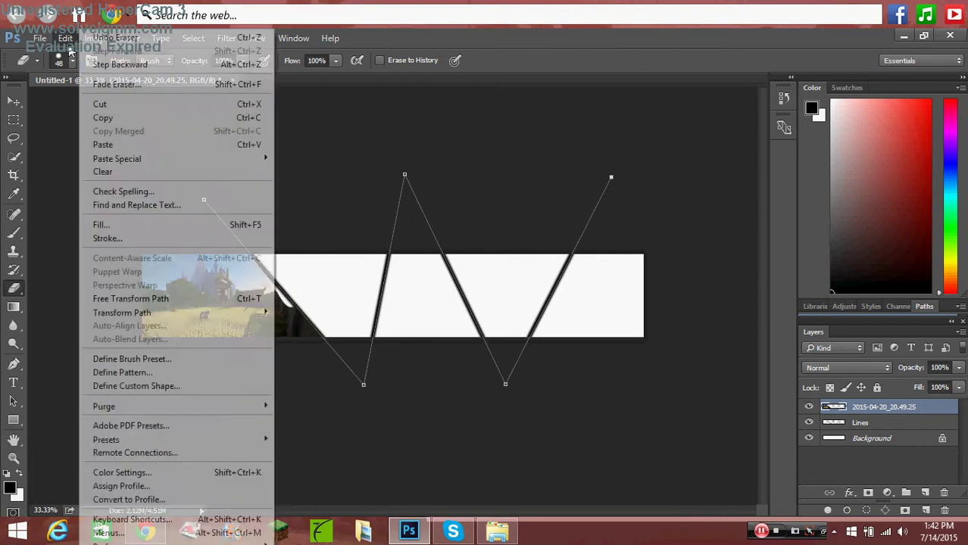
{"action": "left_click", "coordinate": [120, 67]}
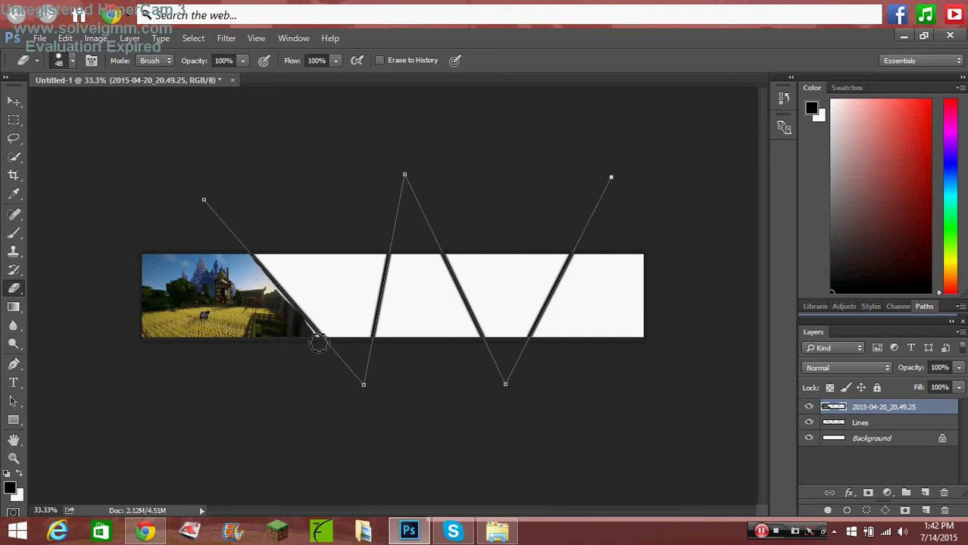
Step backward several more times to restore the strip wrongly erased near the diagonal edge.
{"action": "left_click", "coordinate": [65, 38]}
{"action": "left_click", "coordinate": [132, 65]}
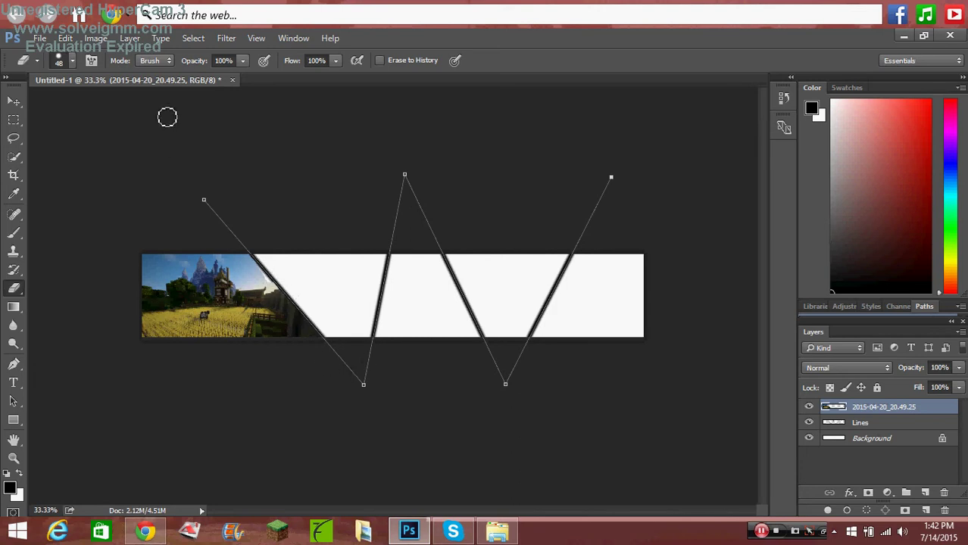
{"action": "left_click", "coordinate": [65, 38]}
{"action": "left_click", "coordinate": [107, 63]}
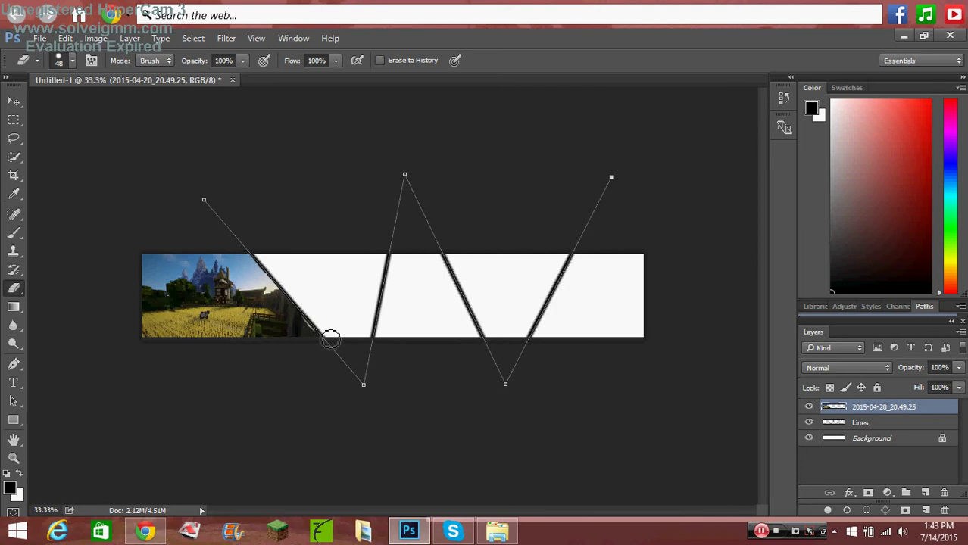
{"action": "left_click", "coordinate": [65, 38]}
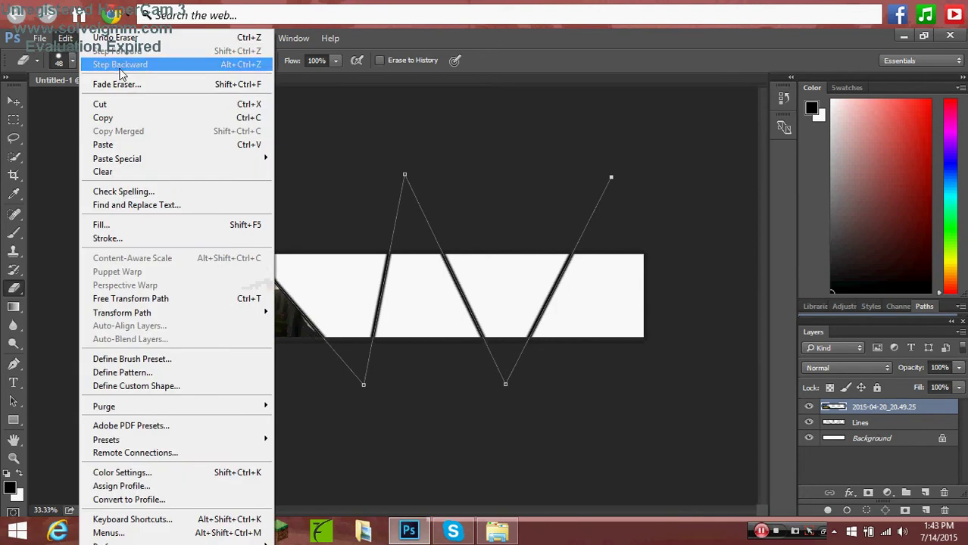
{"action": "left_click", "coordinate": [119, 66]}
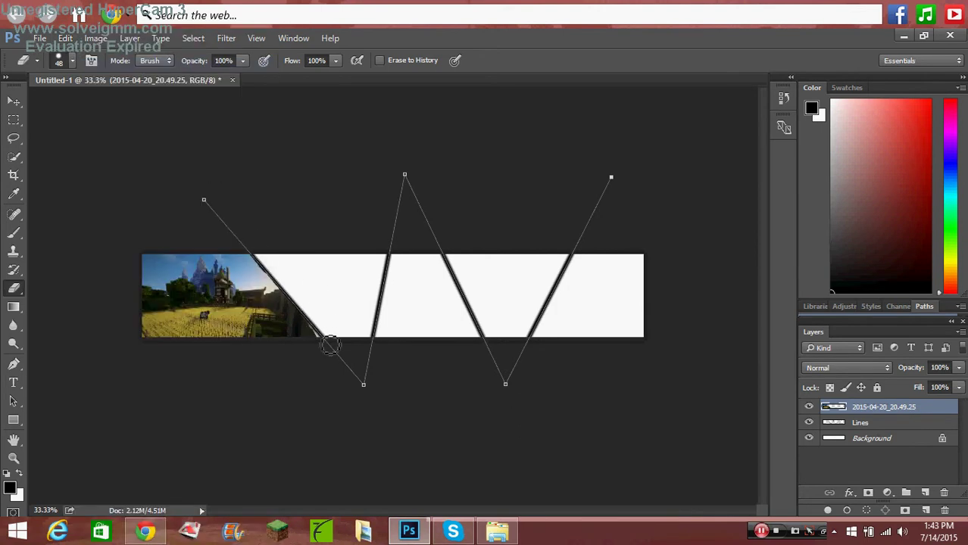
{"action": "left_click", "coordinate": [65, 38]}
{"action": "left_click", "coordinate": [120, 64]}
Drag the forest screenshot from Pictures onto the banner's right end and enlarge it.
{"action": "left_click", "coordinate": [497, 530]}
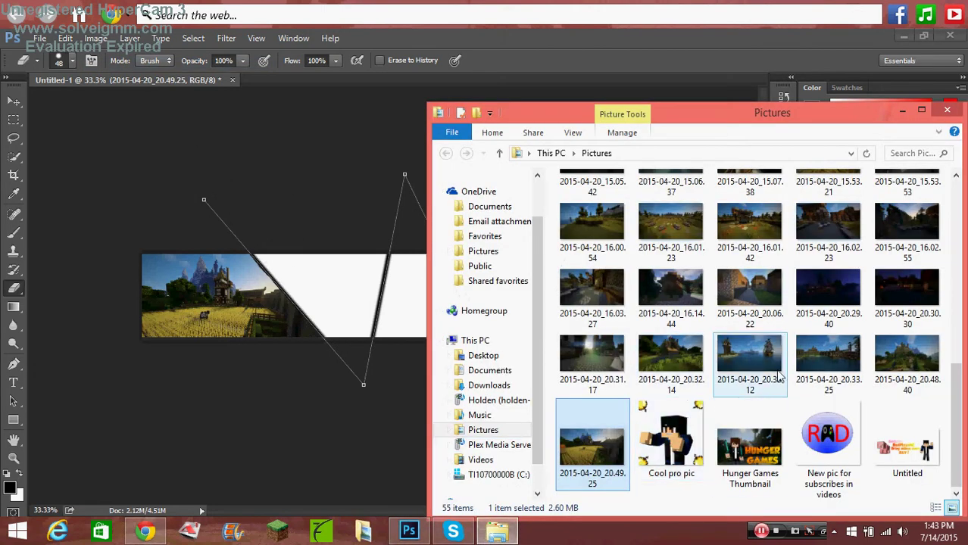
{"action": "left_click_drag", "start_coordinate": [689, 361], "coordinate": [359, 288]}
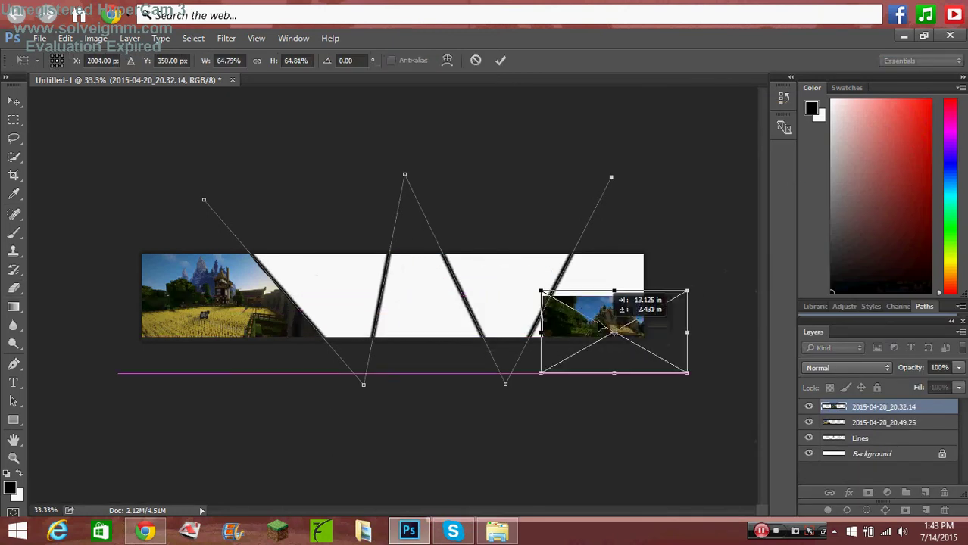
{"action": "left_click_drag", "start_coordinate": [534, 339], "coordinate": [668, 345]}
{"action": "left_click_drag", "start_coordinate": [532, 274], "coordinate": [455, 215]}
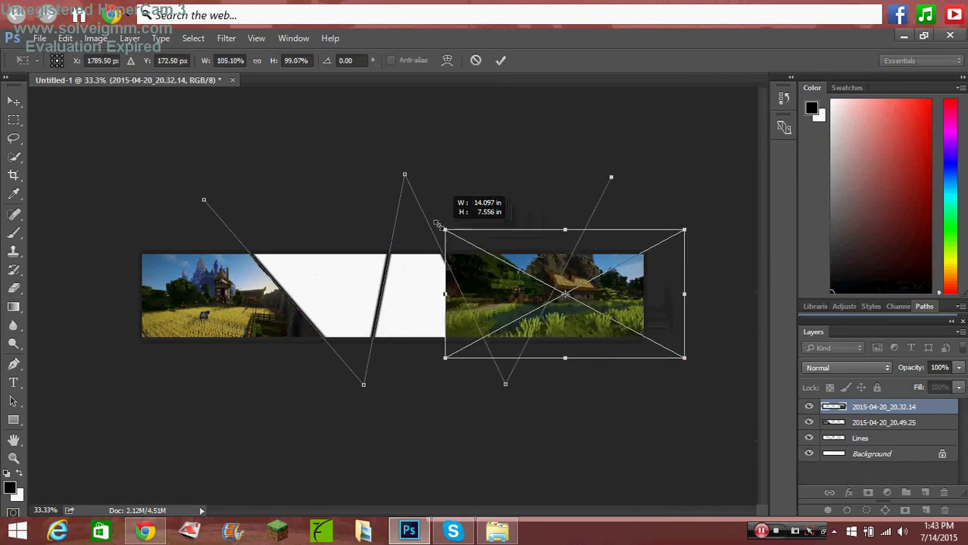
Align the forest screenshot with the banner top and right section, then commit the placement.
{"action": "left_click_drag", "start_coordinate": [582, 313], "coordinate": [648, 378]}
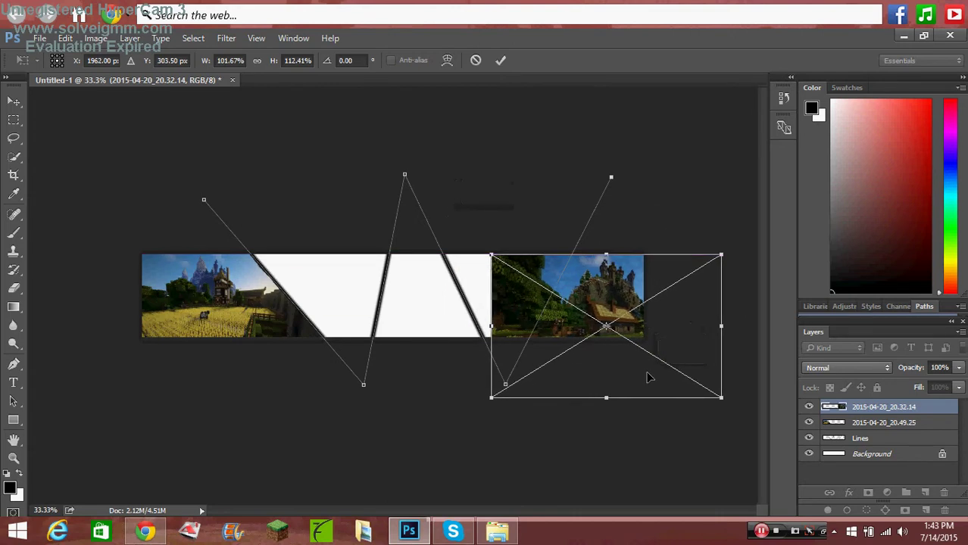
{"action": "left_click_drag", "start_coordinate": [647, 377], "coordinate": [670, 341]}
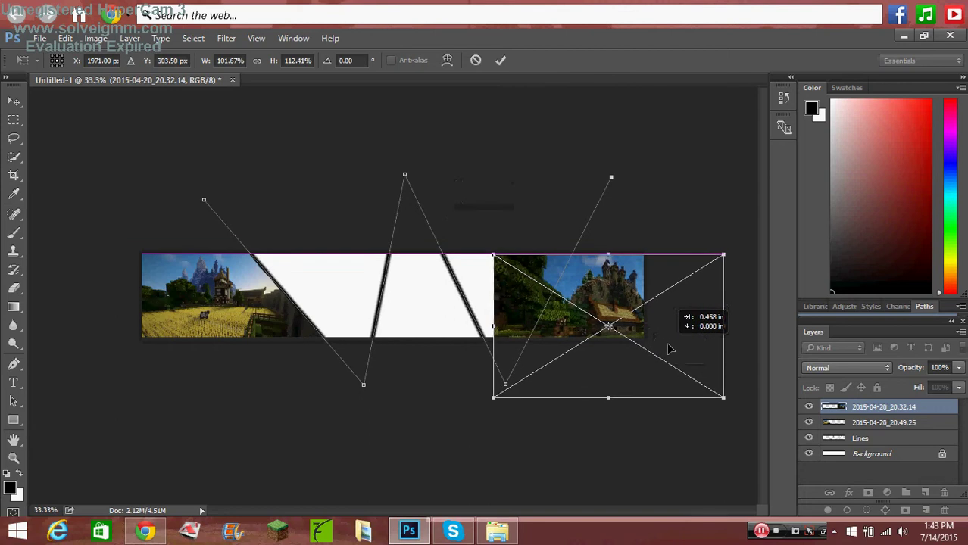
{"action": "left_click_drag", "start_coordinate": [670, 343], "coordinate": [669, 345]}
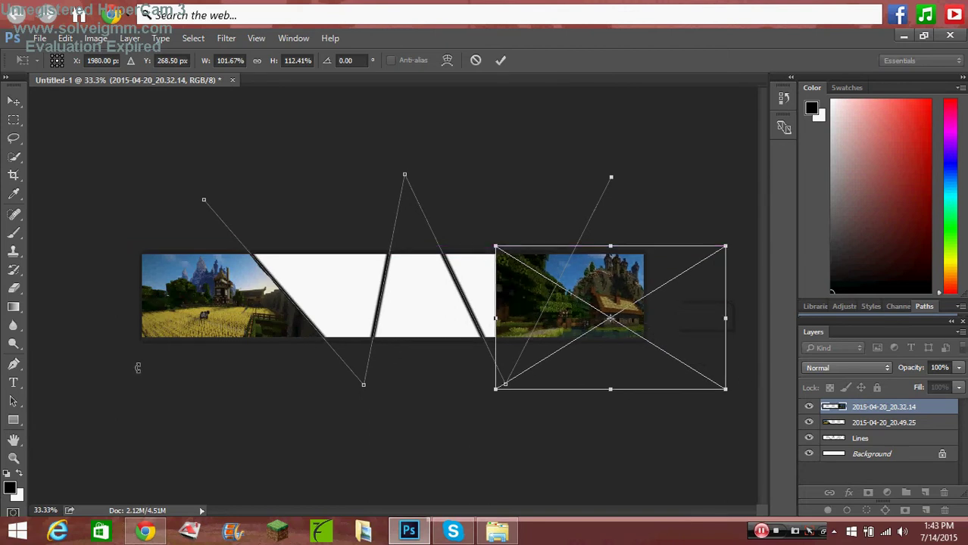
{"action": "left_click", "coordinate": [14, 101]}
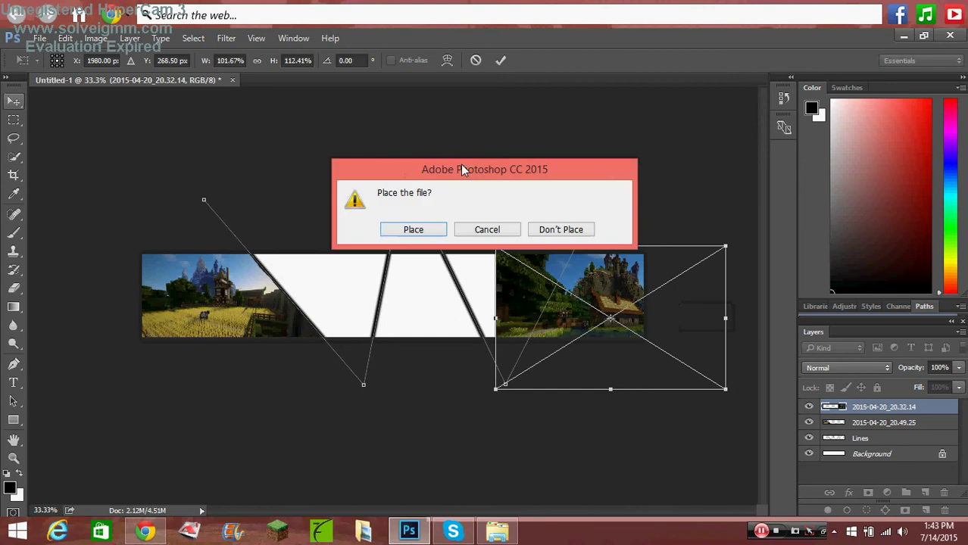
{"action": "left_click", "coordinate": [414, 230]}
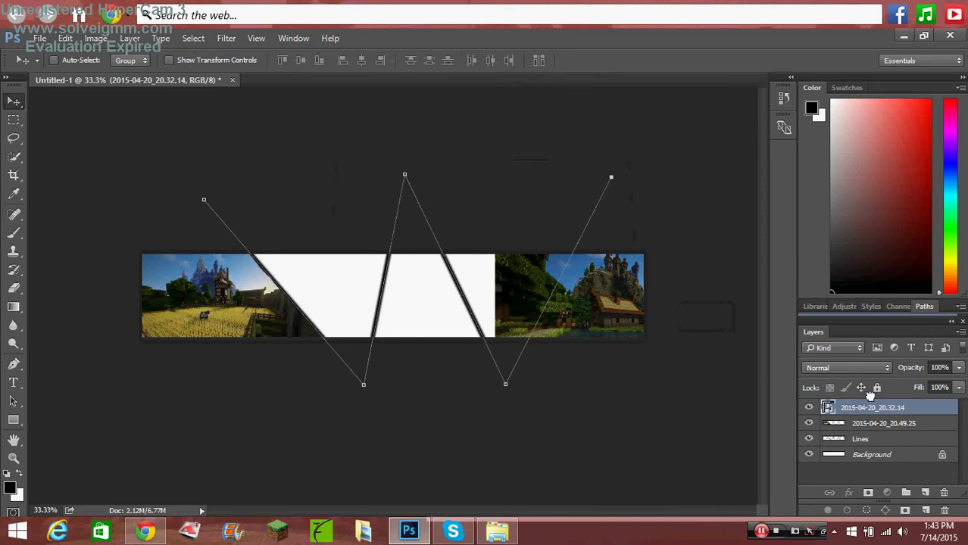
Move the Lines layer above all others and rasterize the 2015-04-20_20.32.14 layer.
{"action": "left_click_drag", "start_coordinate": [869, 443], "coordinate": [874, 408]}
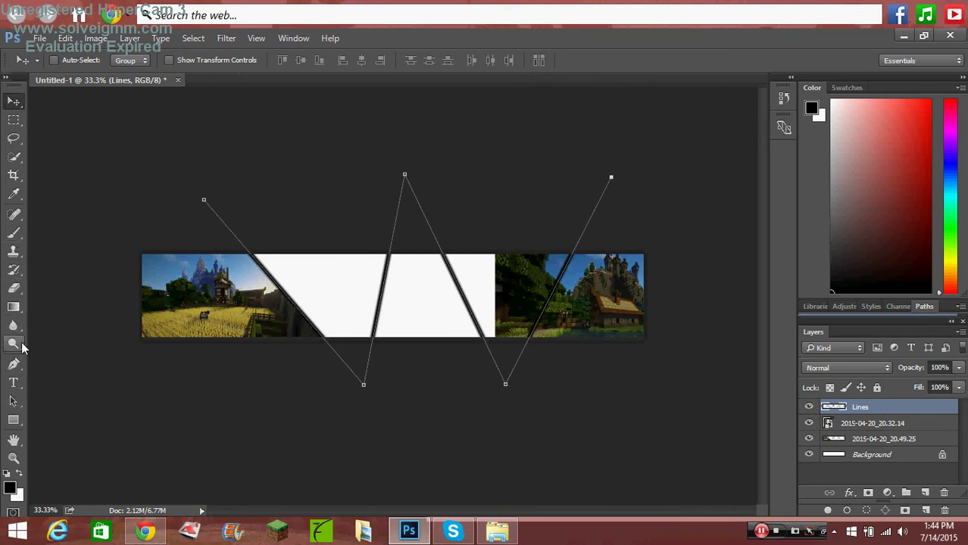
{"action": "key", "text": "b"}
{"action": "right_click", "coordinate": [861, 427]}
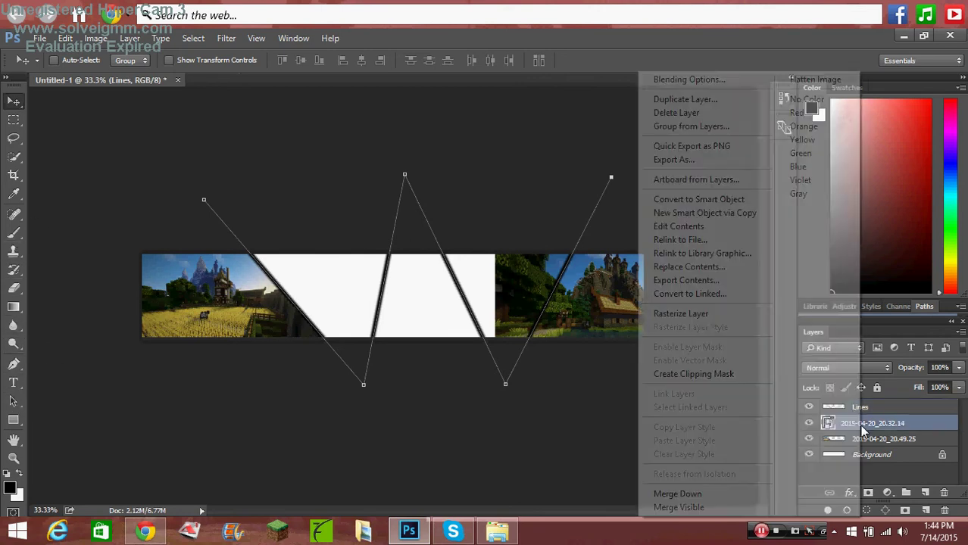
{"action": "left_click", "coordinate": [705, 321]}
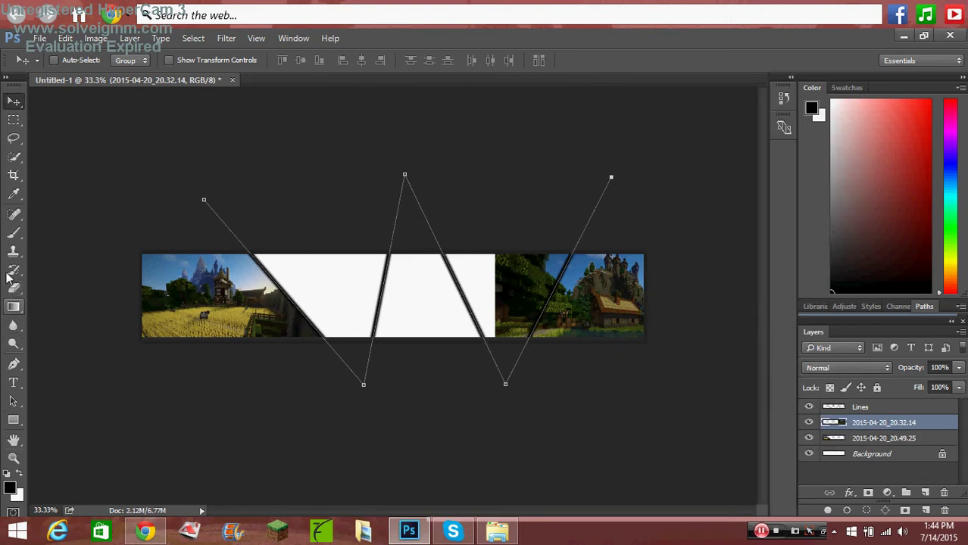
Erase the forest image beside the right diagonal, stepping back to undo stray strokes.
{"action": "left_click", "coordinate": [13, 288]}
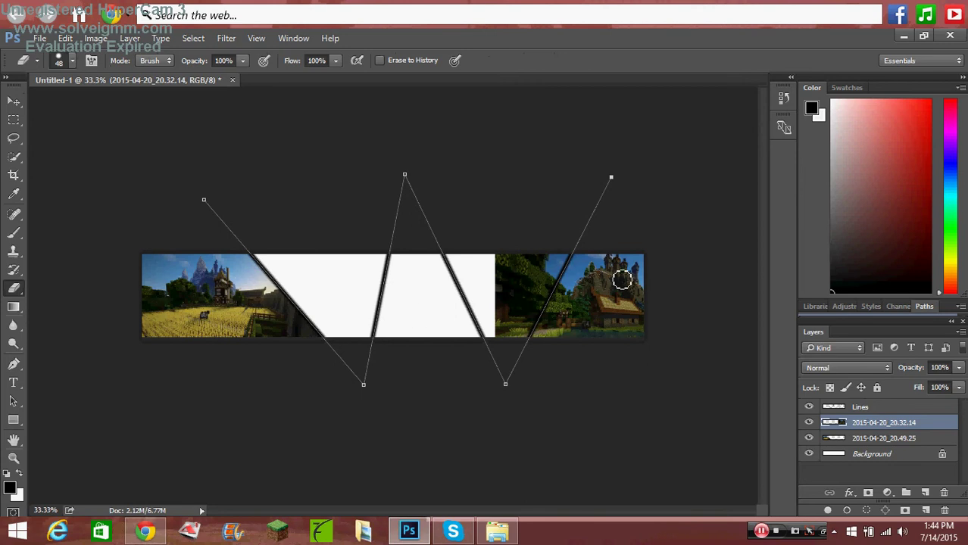
{"action": "mouse_move", "coordinate": [567, 266]}
{"action": "left_mouse_down"}
{"action": "mouse_move", "coordinate": [526, 345]}
{"action": "mouse_move", "coordinate": [568, 256]}
{"action": "left_mouse_up"}
{"action": "key", "text": "ctrl+alt+z"}
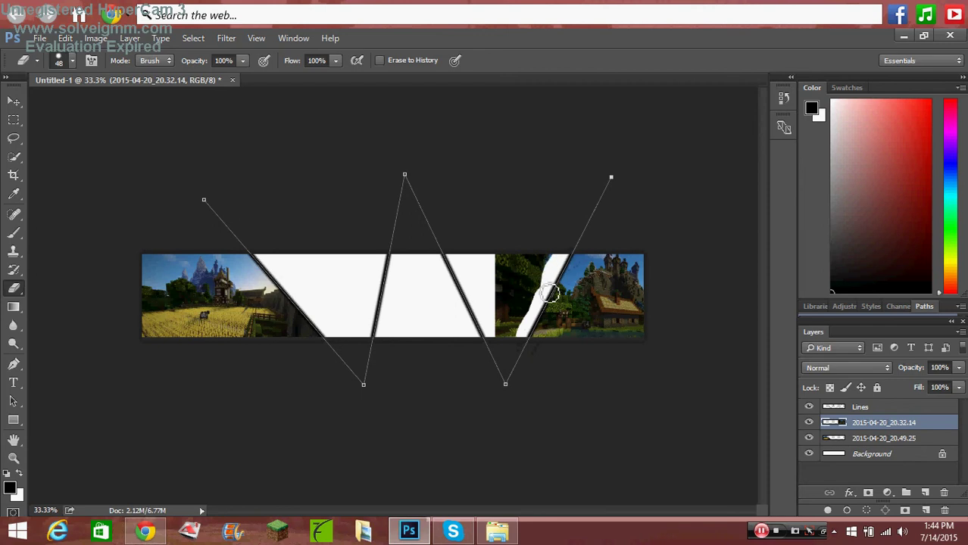
{"action": "key", "text": "ctrl+alt+z"}
{"action": "key", "text": "ctrl+alt+z"}
{"action": "left_click", "coordinate": [66, 39]}
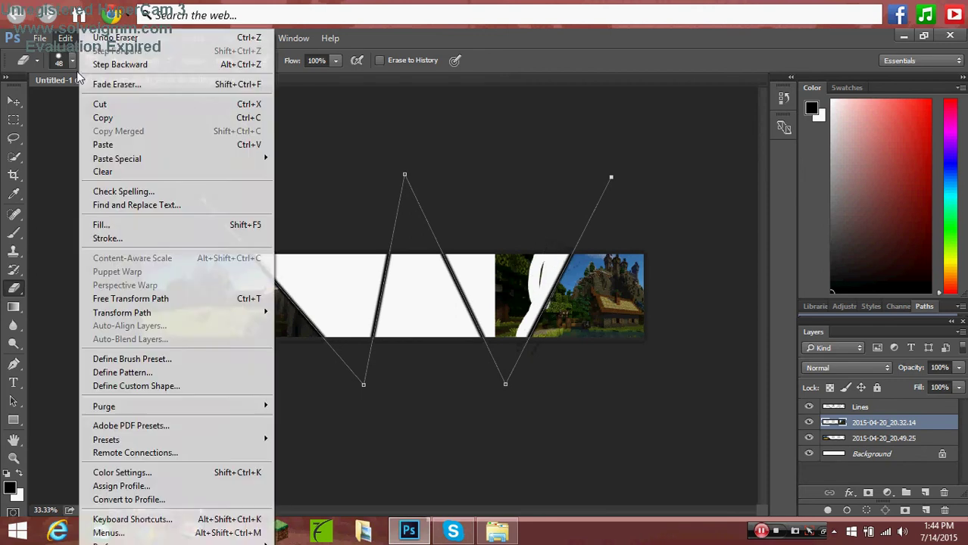
{"action": "left_click", "coordinate": [98, 58]}
{"action": "mouse_move", "coordinate": [530, 265]}
{"action": "left_mouse_down"}
{"action": "mouse_move", "coordinate": [489, 247]}
{"action": "mouse_move", "coordinate": [502, 328]}
{"action": "mouse_move", "coordinate": [512, 265]}
{"action": "left_mouse_up"}
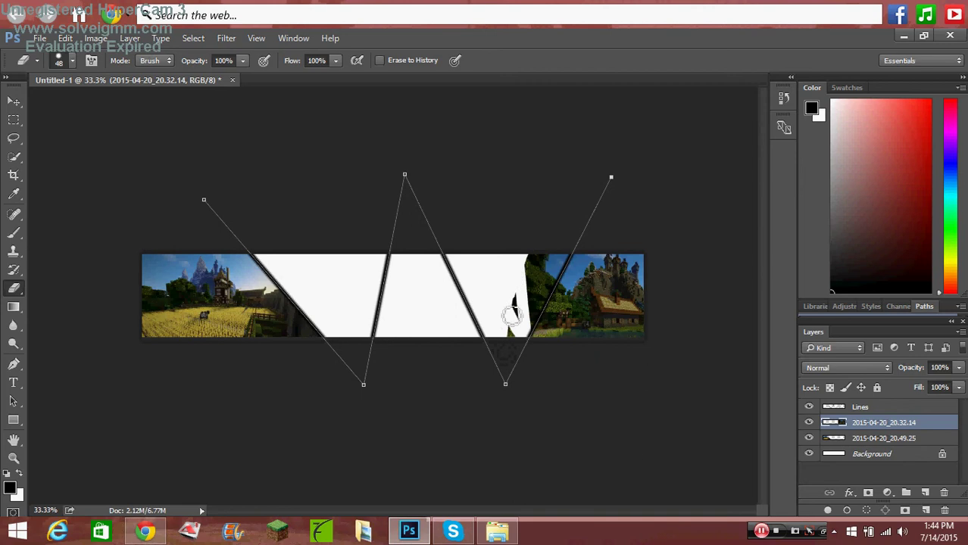
{"action": "mouse_move", "coordinate": [512, 342]}
{"action": "left_mouse_down"}
{"action": "mouse_move", "coordinate": [532, 286]}
{"action": "mouse_move", "coordinate": [521, 281]}
{"action": "mouse_move", "coordinate": [526, 289]}
{"action": "mouse_move", "coordinate": [547, 258]}
{"action": "mouse_move", "coordinate": [535, 330]}
{"action": "left_mouse_up"}
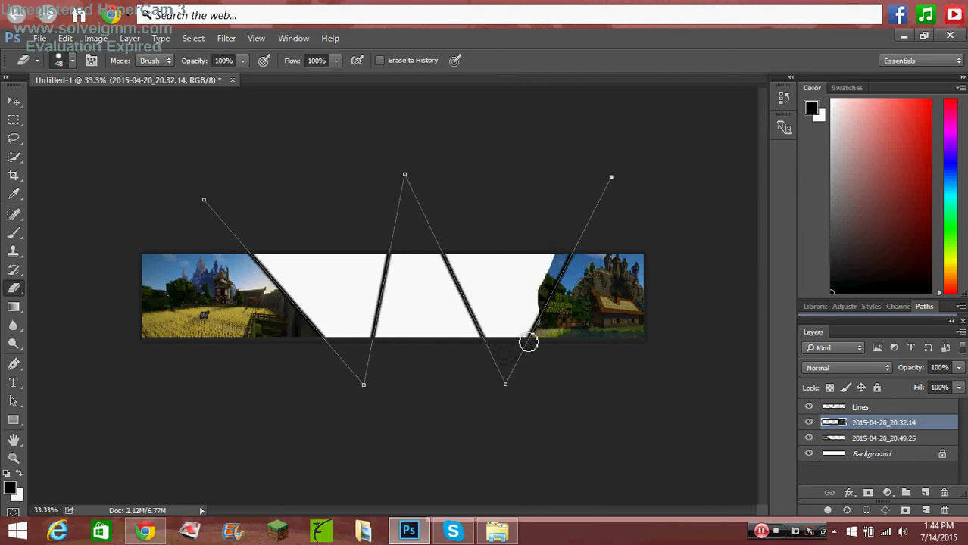
{"action": "left_click", "coordinate": [65, 38]}
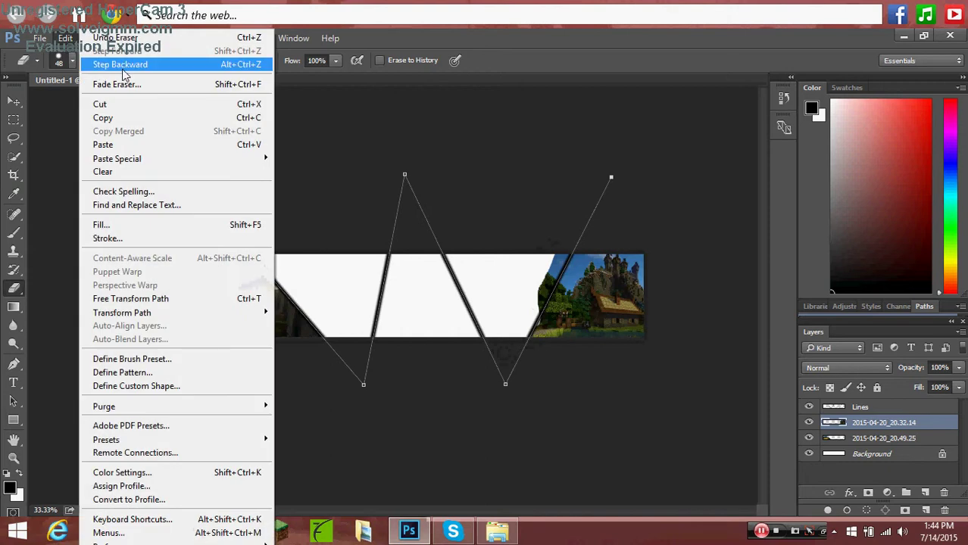
{"action": "left_click", "coordinate": [122, 66]}
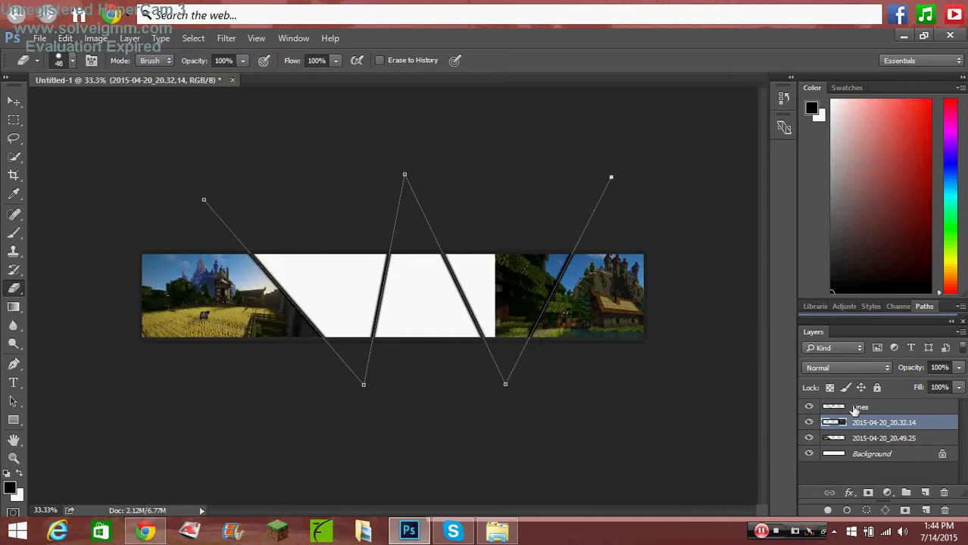
Clear the remaining forest image left of the right diagonal, then reopen the Pictures folder.
{"action": "left_click_drag", "start_coordinate": [577, 228], "coordinate": [508, 368]}
{"action": "left_click_drag", "start_coordinate": [568, 253], "coordinate": [534, 315]}
{"action": "left_click_drag", "start_coordinate": [531, 250], "coordinate": [499, 387]}
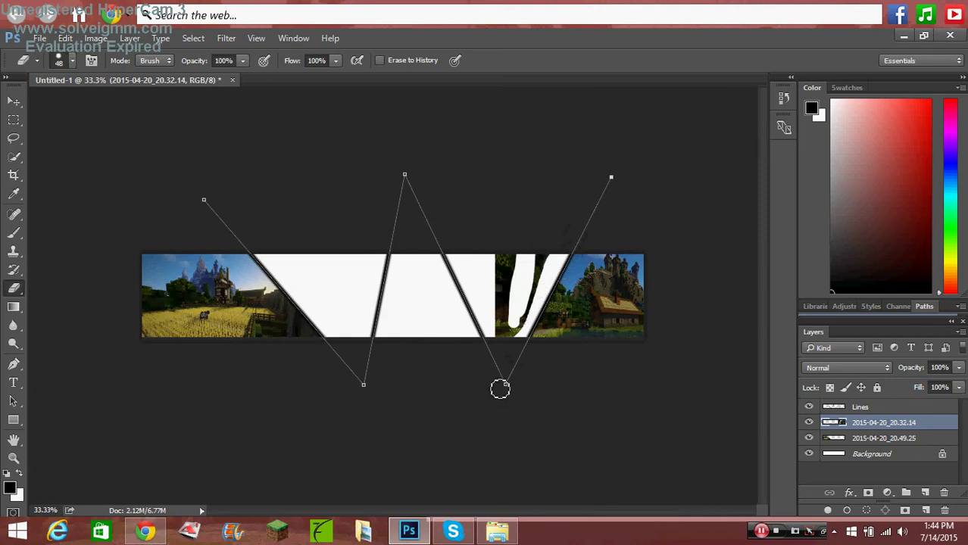
{"action": "mouse_move", "coordinate": [504, 258]}
{"action": "left_mouse_down"}
{"action": "mouse_move", "coordinate": [508, 327]}
{"action": "mouse_move", "coordinate": [510, 238]}
{"action": "mouse_move", "coordinate": [536, 300]}
{"action": "mouse_move", "coordinate": [547, 259]}
{"action": "left_mouse_up"}
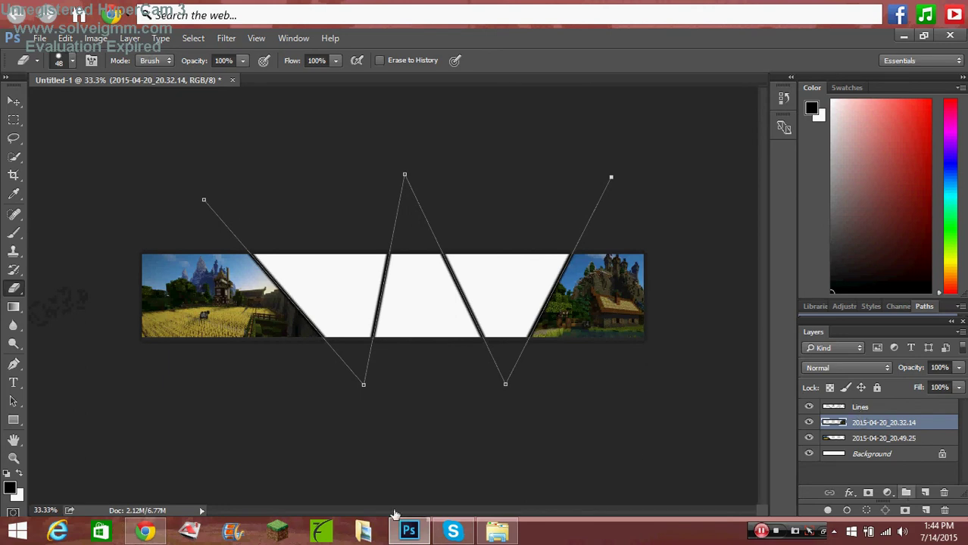
{"action": "left_click", "coordinate": [497, 531]}
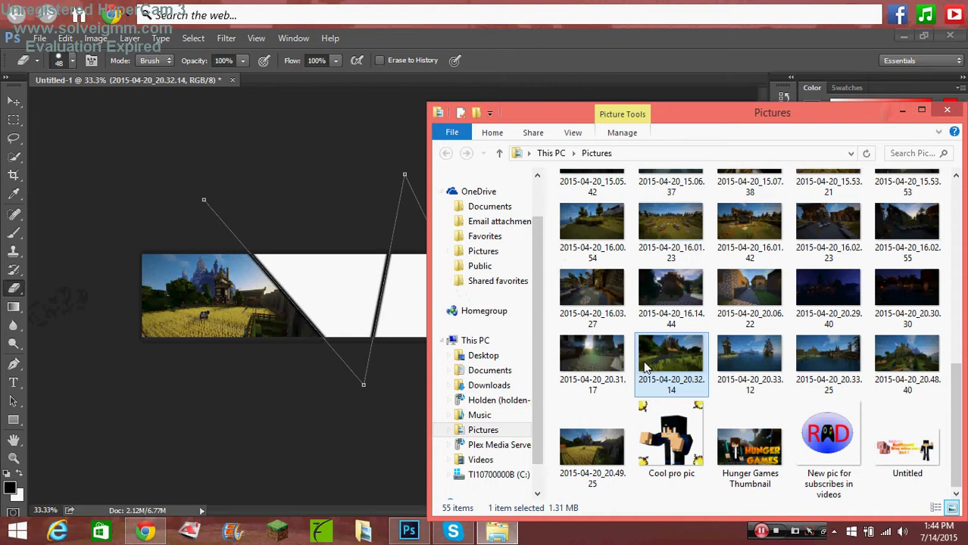
Select the 2015-04-20_14.07.26 screenshot at the top of Pictures and bring it to the canvas.
{"action": "scroll", "coordinate": [645, 356], "scroll_direction": "up", "scroll_amount": 3}
{"action": "scroll", "coordinate": [758, 356], "scroll_direction": "up", "scroll_amount": 5}
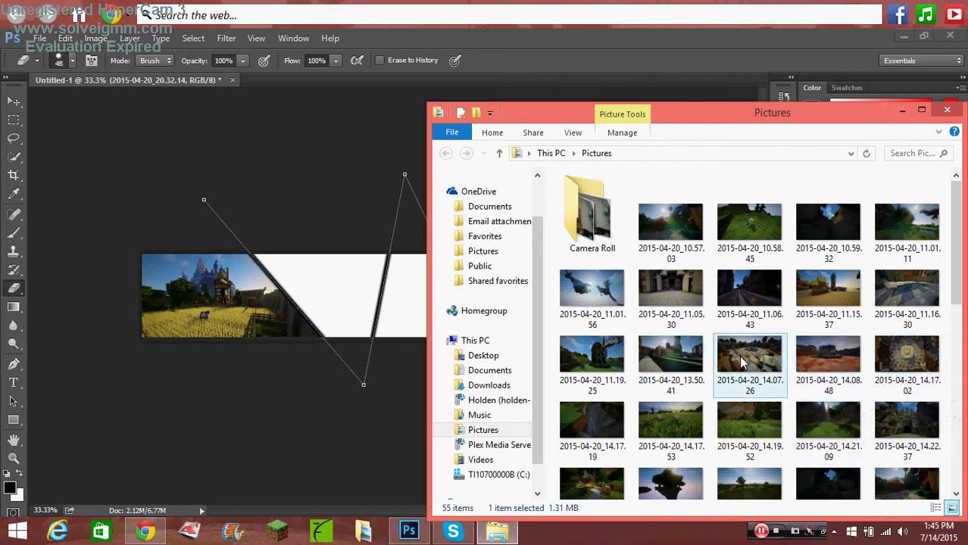
{"action": "left_click", "coordinate": [716, 356]}
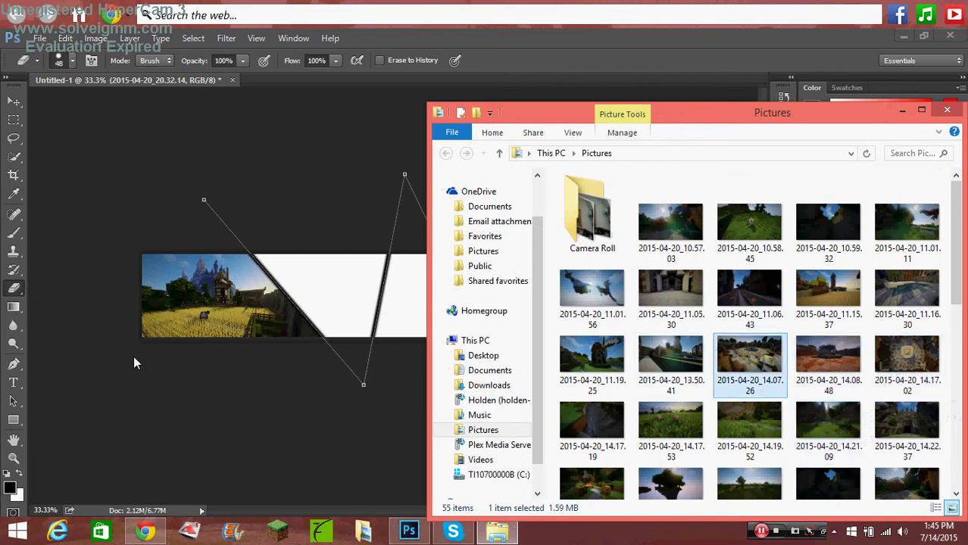
{"action": "left_click", "coordinate": [312, 295]}
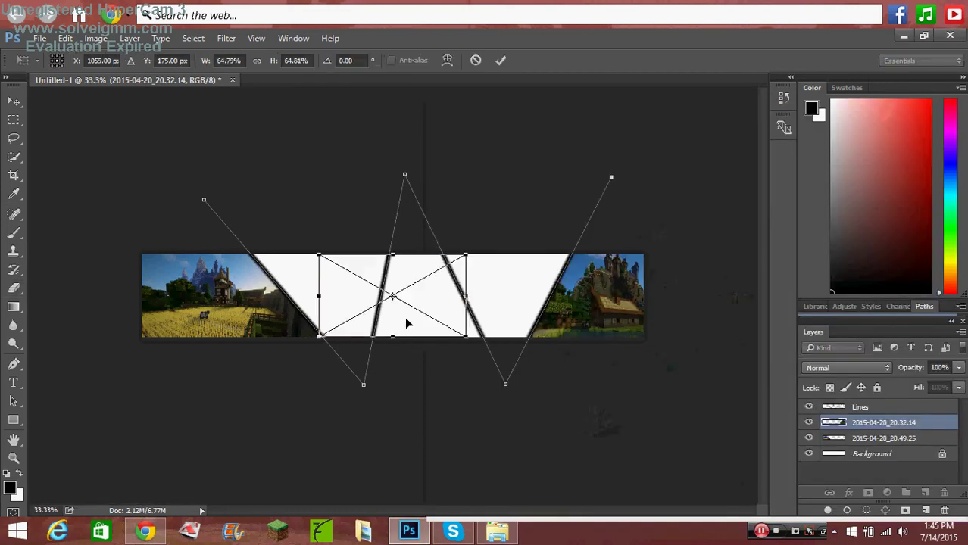
Scale and position 2015-04-20_14.07.26 over the banner's middle sections and commit the placement.
{"action": "mouse_move", "coordinate": [379, 316]}
{"action": "left_mouse_down"}
{"action": "mouse_move", "coordinate": [327, 328]}
{"action": "mouse_move", "coordinate": [310, 300]}
{"action": "left_mouse_up"}
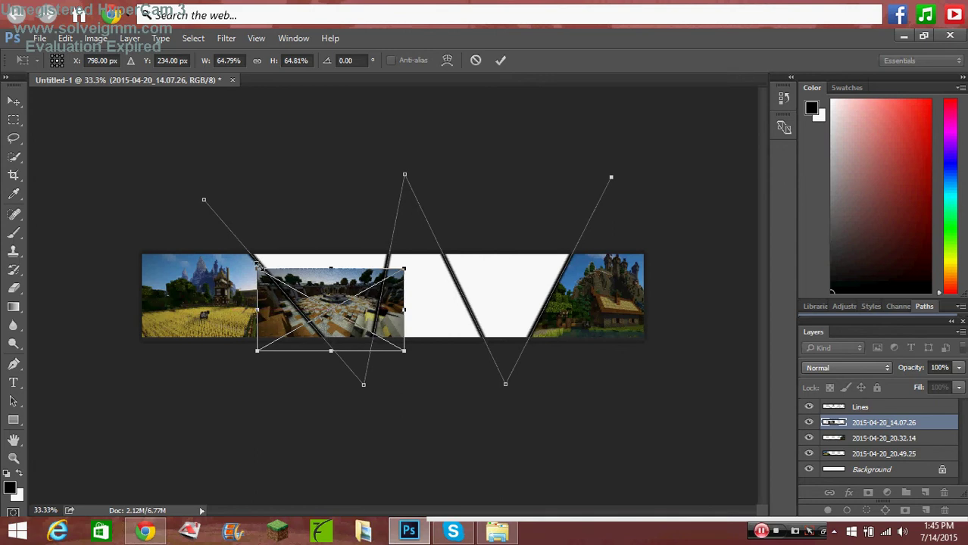
{"action": "mouse_move", "coordinate": [257, 267]}
{"action": "left_mouse_down"}
{"action": "mouse_move", "coordinate": [118, 123]}
{"action": "mouse_move", "coordinate": [113, 154]}
{"action": "left_mouse_up"}
{"action": "mouse_move", "coordinate": [309, 339]}
{"action": "left_mouse_down"}
{"action": "mouse_move", "coordinate": [385, 380]}
{"action": "mouse_move", "coordinate": [380, 404]}
{"action": "left_mouse_up"}
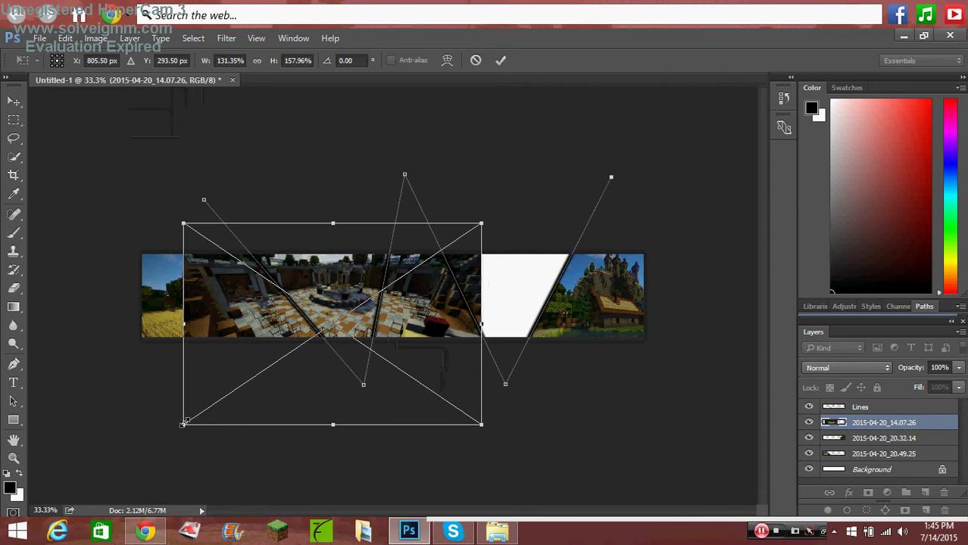
{"action": "left_click_drag", "start_coordinate": [183, 424], "coordinate": [161, 434]}
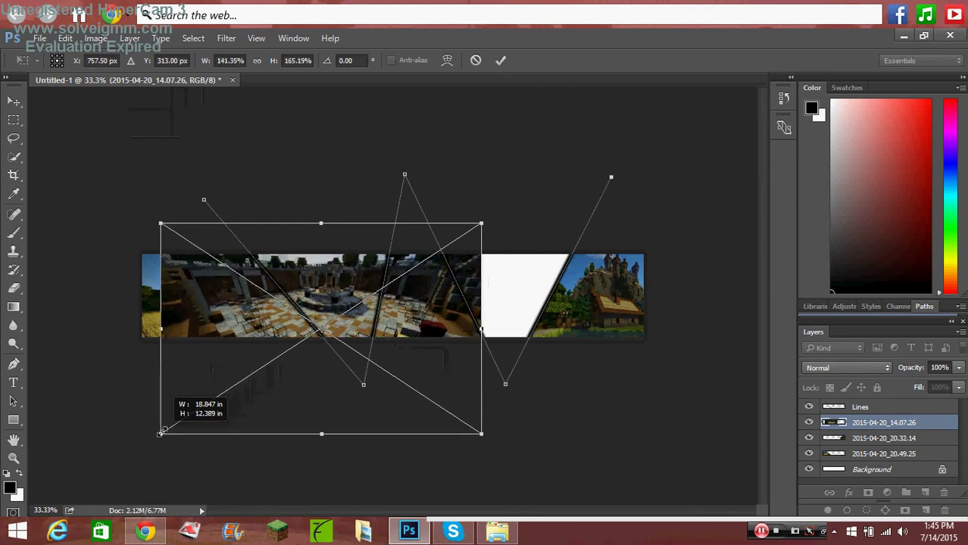
{"action": "left_click_drag", "start_coordinate": [162, 434], "coordinate": [168, 434]}
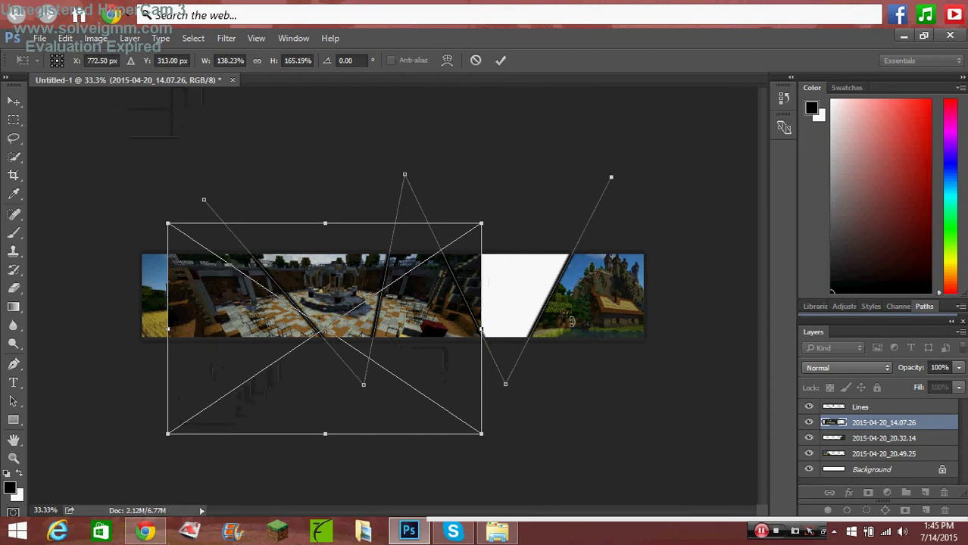
{"action": "left_click_drag", "start_coordinate": [415, 356], "coordinate": [412, 357]}
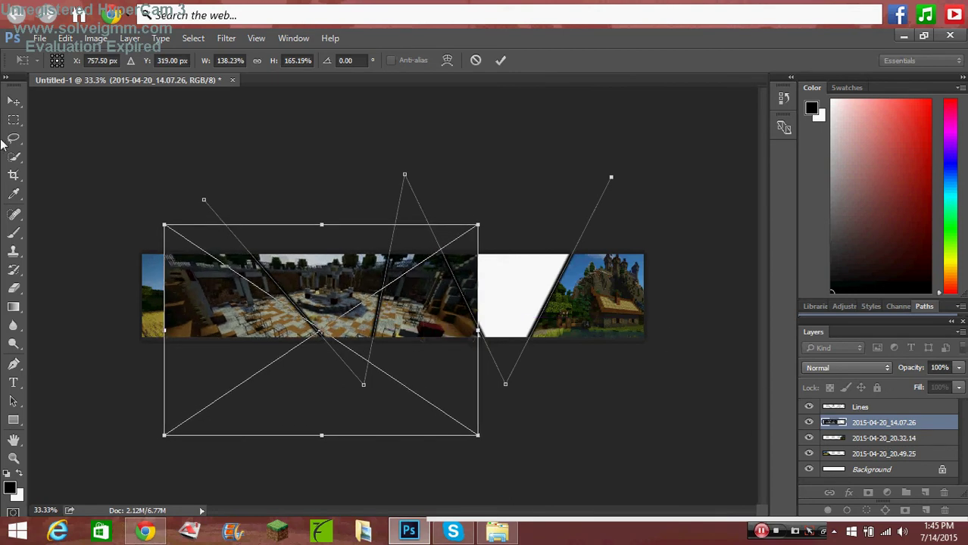
{"action": "left_click", "coordinate": [13, 102]}
{"action": "left_click", "coordinate": [429, 226]}
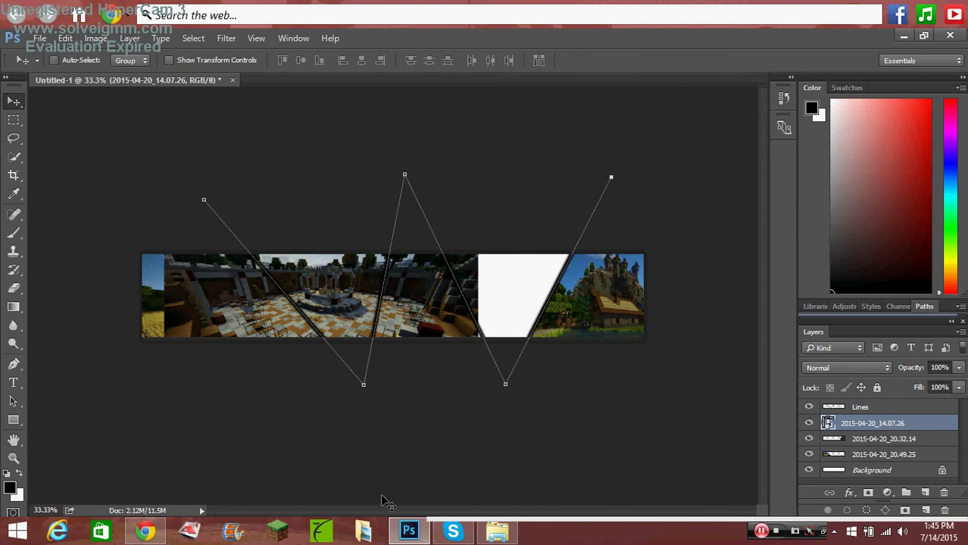
Return to Photoshop, rasterize the 2015-04-20_14.07.26 layer and switch to the Eraser tool.
{"action": "left_click", "coordinate": [824, 532]}
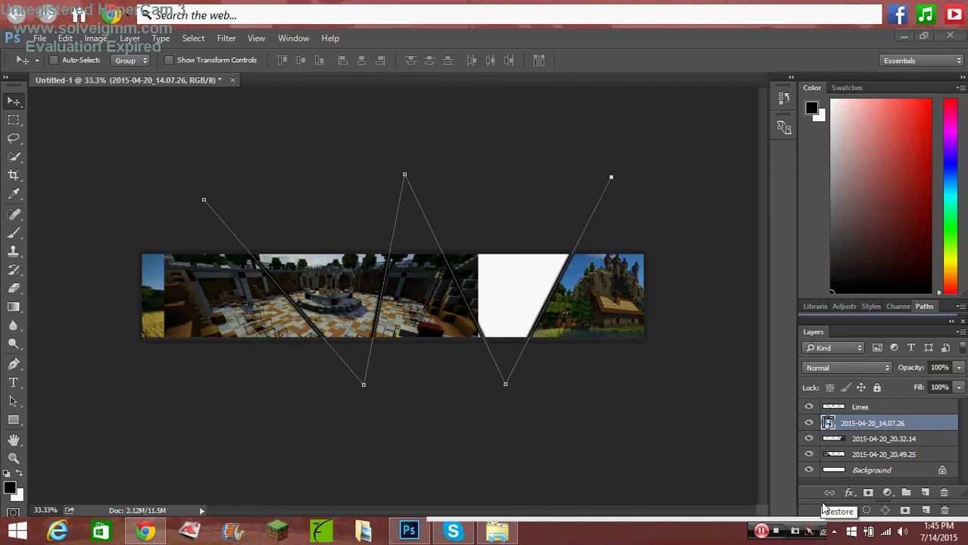
{"action": "left_click", "coordinate": [823, 532]}
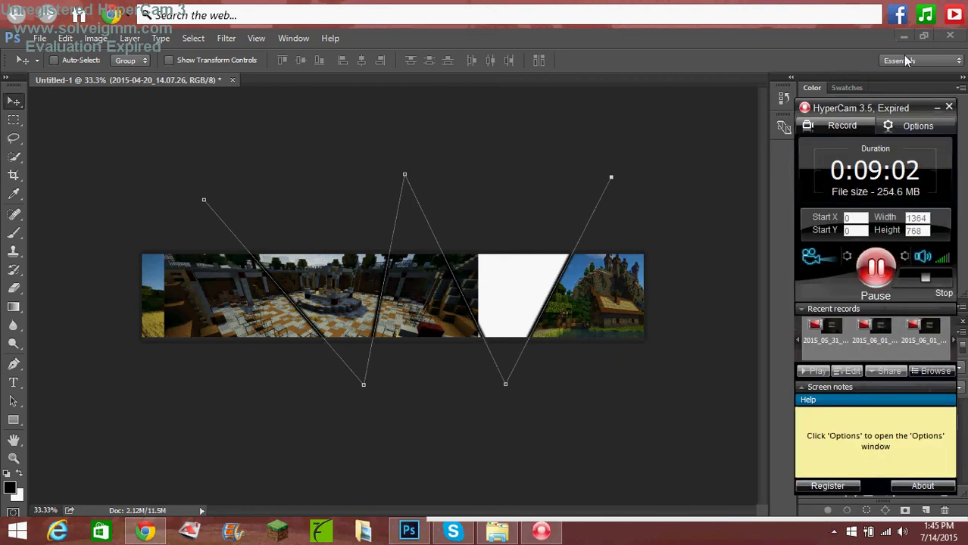
{"action": "left_click", "coordinate": [947, 108]}
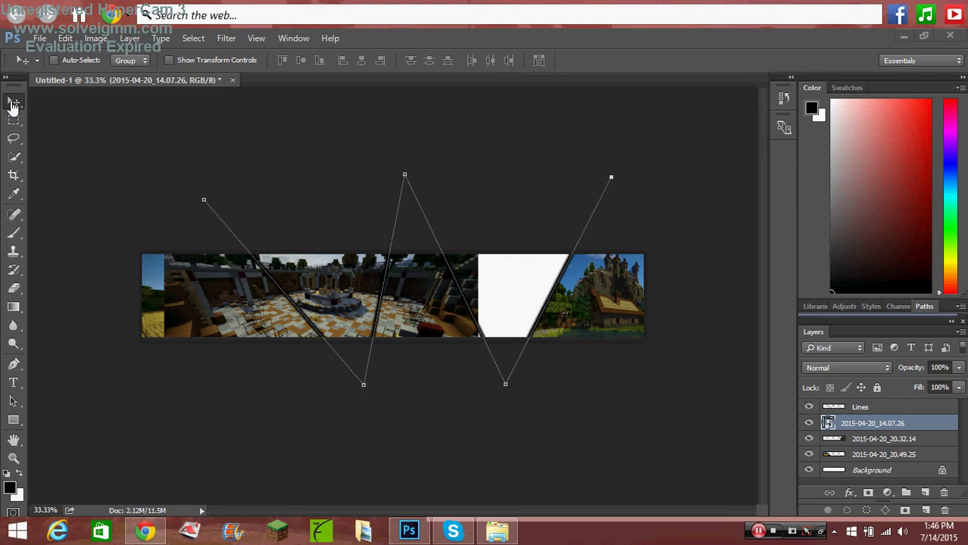
{"action": "left_click", "coordinate": [847, 422]}
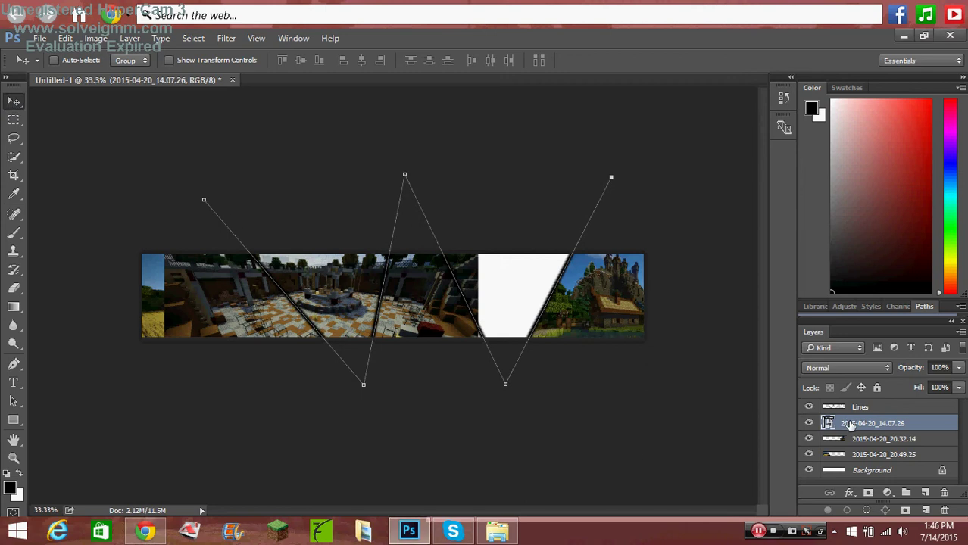
{"action": "right_click", "coordinate": [850, 426]}
{"action": "left_click", "coordinate": [665, 313]}
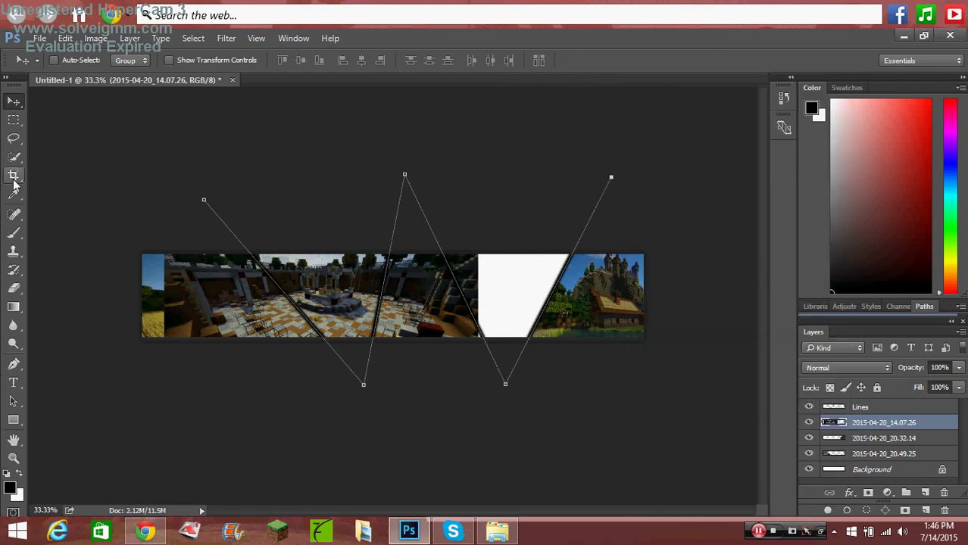
{"action": "left_click", "coordinate": [13, 364]}
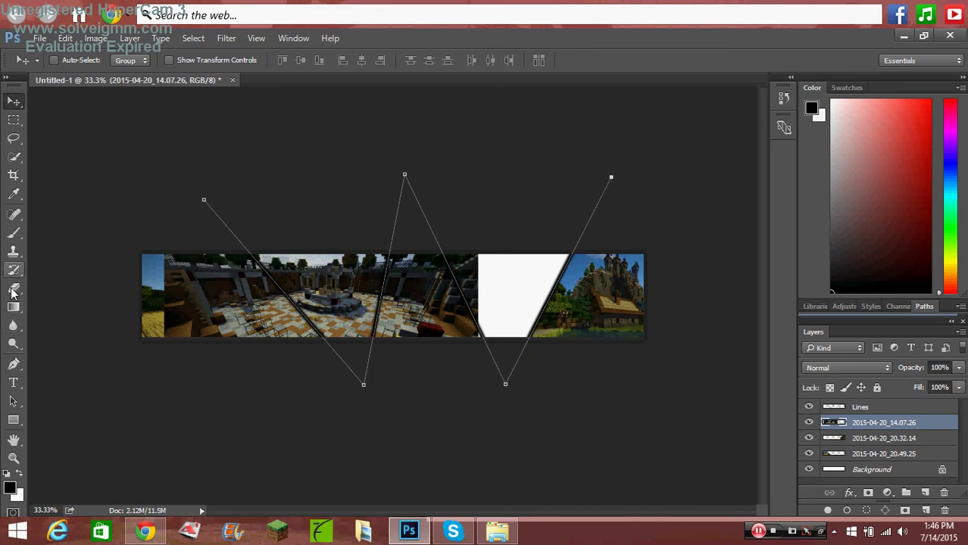
{"action": "left_click", "coordinate": [13, 288]}
Erase the courtyard photo's left end up to the first diagonal, revealing the wheat scene.
{"action": "mouse_move", "coordinate": [183, 256]}
{"action": "left_mouse_down"}
{"action": "mouse_move", "coordinate": [168, 224]}
{"action": "mouse_move", "coordinate": [177, 351]}
{"action": "mouse_move", "coordinate": [211, 362]}
{"action": "mouse_move", "coordinate": [216, 331]}
{"action": "mouse_move", "coordinate": [194, 238]}
{"action": "mouse_move", "coordinate": [239, 303]}
{"action": "mouse_move", "coordinate": [253, 296]}
{"action": "mouse_move", "coordinate": [235, 265]}
{"action": "mouse_move", "coordinate": [249, 279]}
{"action": "mouse_move", "coordinate": [292, 350]}
{"action": "mouse_move", "coordinate": [264, 324]}
{"action": "mouse_move", "coordinate": [297, 350]}
{"action": "mouse_move", "coordinate": [313, 335]}
{"action": "mouse_move", "coordinate": [300, 318]}
{"action": "left_mouse_up"}
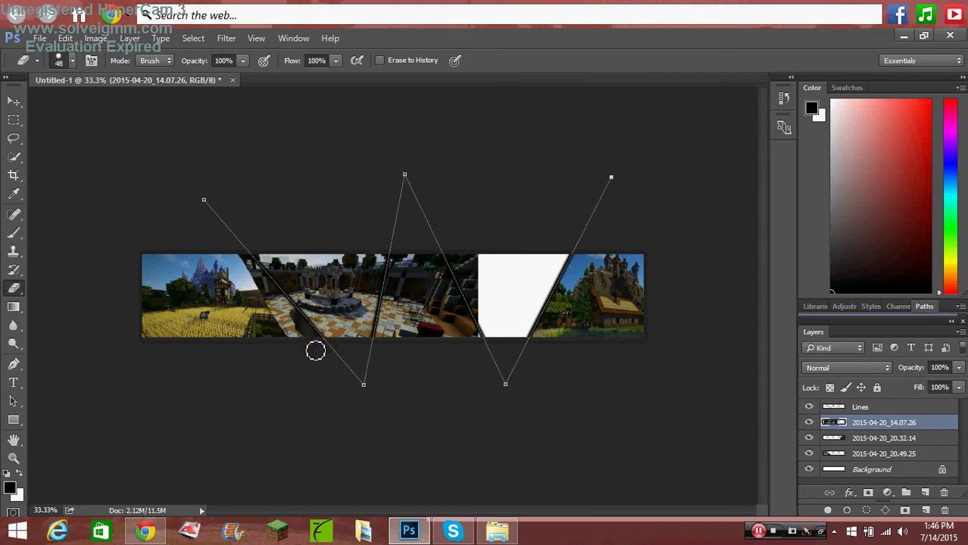
{"action": "left_click_drag", "start_coordinate": [315, 351], "coordinate": [301, 326]}
{"action": "mouse_move", "coordinate": [244, 262]}
{"action": "left_mouse_down"}
{"action": "mouse_move", "coordinate": [292, 348]}
{"action": "mouse_move", "coordinate": [249, 268]}
{"action": "mouse_move", "coordinate": [270, 281]}
{"action": "mouse_move", "coordinate": [302, 331]}
{"action": "left_mouse_up"}
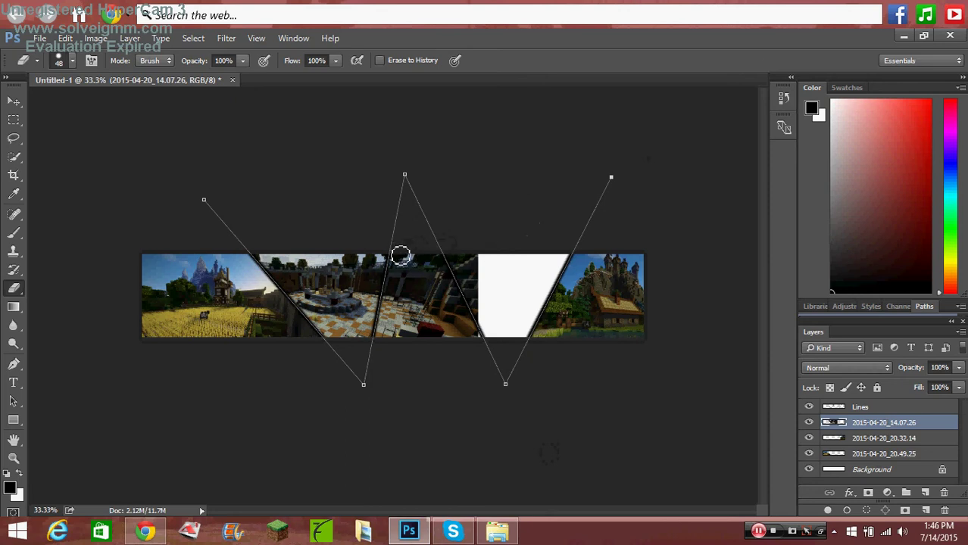
Erase the courtyard photo out of the third section and drag in 2015-04-20_14.08.48 from Pictures.
{"action": "left_click_drag", "start_coordinate": [401, 256], "coordinate": [381, 345]}
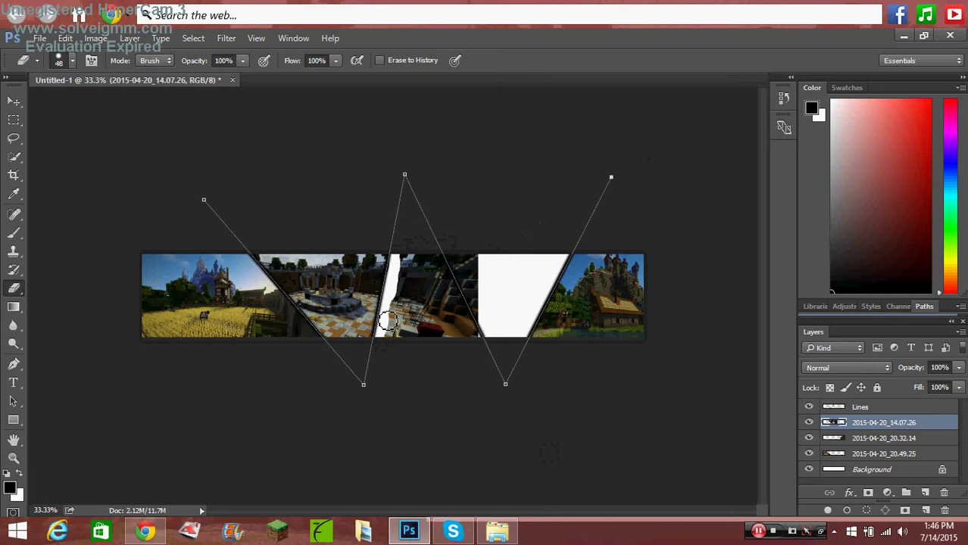
{"action": "mouse_move", "coordinate": [387, 322]}
{"action": "left_mouse_down"}
{"action": "mouse_move", "coordinate": [418, 260]}
{"action": "mouse_move", "coordinate": [428, 368]}
{"action": "mouse_move", "coordinate": [434, 231]}
{"action": "mouse_move", "coordinate": [462, 333]}
{"action": "mouse_move", "coordinate": [480, 231]}
{"action": "left_mouse_up"}
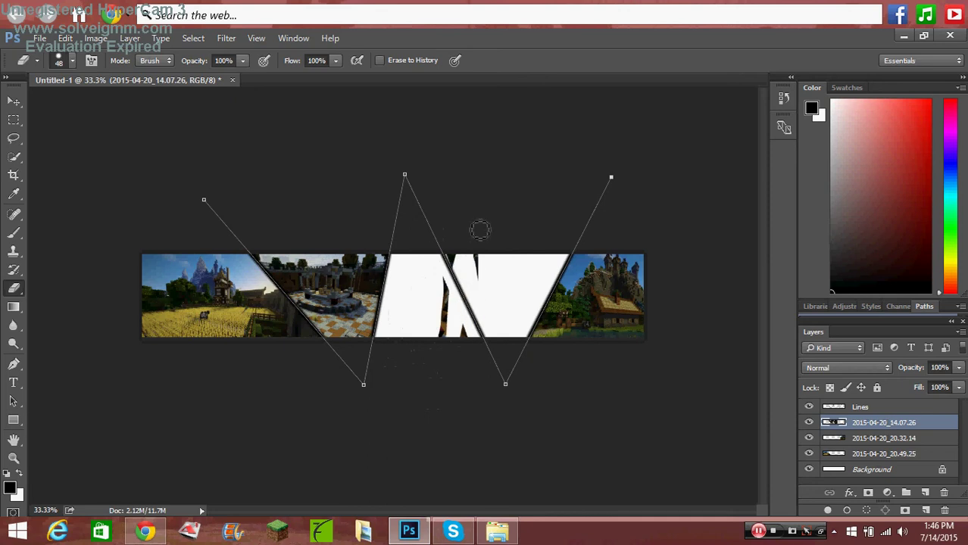
{"action": "mouse_move", "coordinate": [460, 378]}
{"action": "left_mouse_down"}
{"action": "mouse_move", "coordinate": [471, 281]}
{"action": "mouse_move", "coordinate": [463, 265]}
{"action": "mouse_move", "coordinate": [448, 314]}
{"action": "mouse_move", "coordinate": [469, 361]}
{"action": "left_mouse_up"}
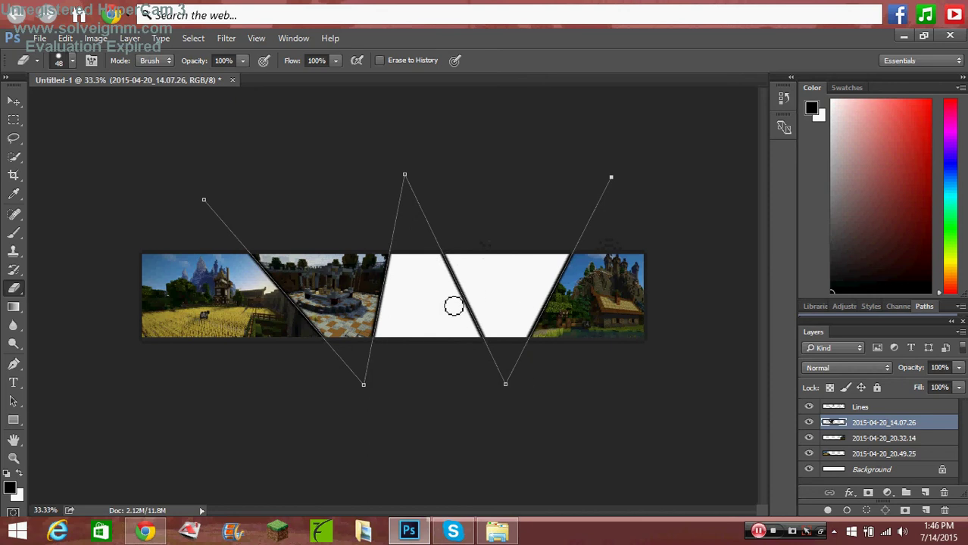
{"action": "left_click", "coordinate": [497, 532]}
{"action": "mouse_move", "coordinate": [836, 353]}
{"action": "left_mouse_down"}
{"action": "mouse_move", "coordinate": [265, 295]}
{"action": "mouse_move", "coordinate": [298, 311]}
{"action": "mouse_move", "coordinate": [385, 320]}
{"action": "mouse_move", "coordinate": [641, 213]}
{"action": "left_mouse_up"}
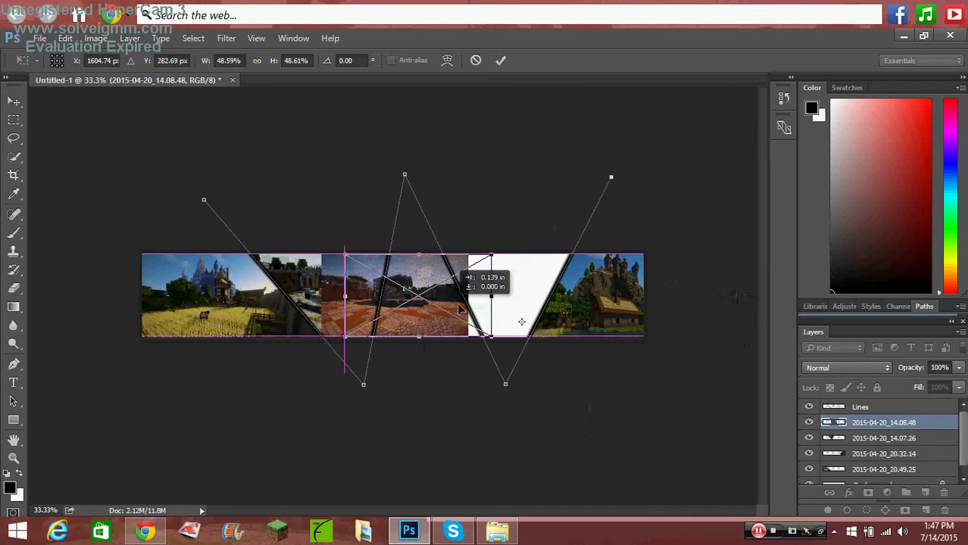
Scale and position 2015-04-20_14.08.48 across the right-middle sections and commit the placement.
{"action": "left_click_drag", "start_coordinate": [445, 310], "coordinate": [556, 318]}
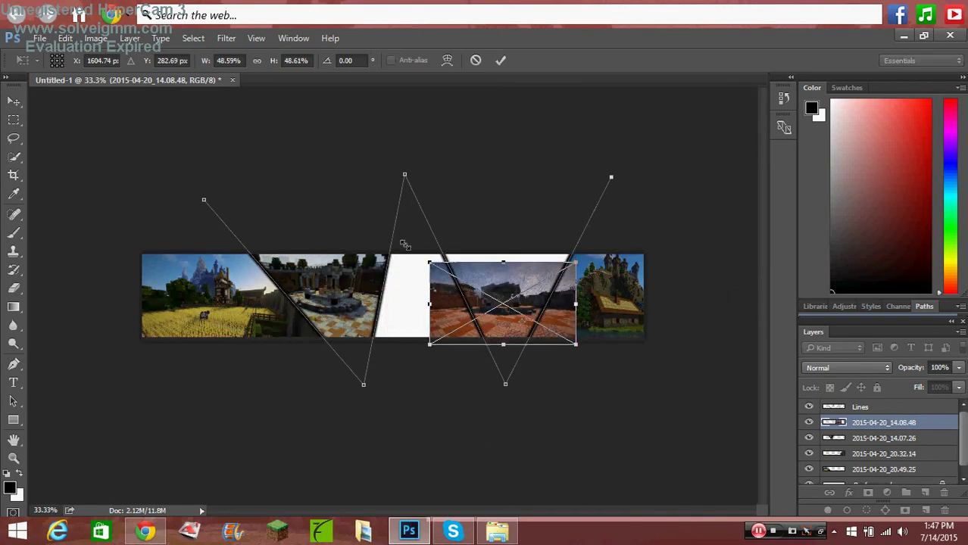
{"action": "left_click_drag", "start_coordinate": [405, 244], "coordinate": [314, 179]}
{"action": "left_click_drag", "start_coordinate": [509, 298], "coordinate": [588, 353]}
{"action": "mouse_move", "coordinate": [648, 225]}
{"action": "left_mouse_down"}
{"action": "mouse_move", "coordinate": [620, 239]}
{"action": "mouse_move", "coordinate": [612, 233]}
{"action": "left_mouse_up"}
{"action": "left_click_drag", "start_coordinate": [488, 334], "coordinate": [497, 326]}
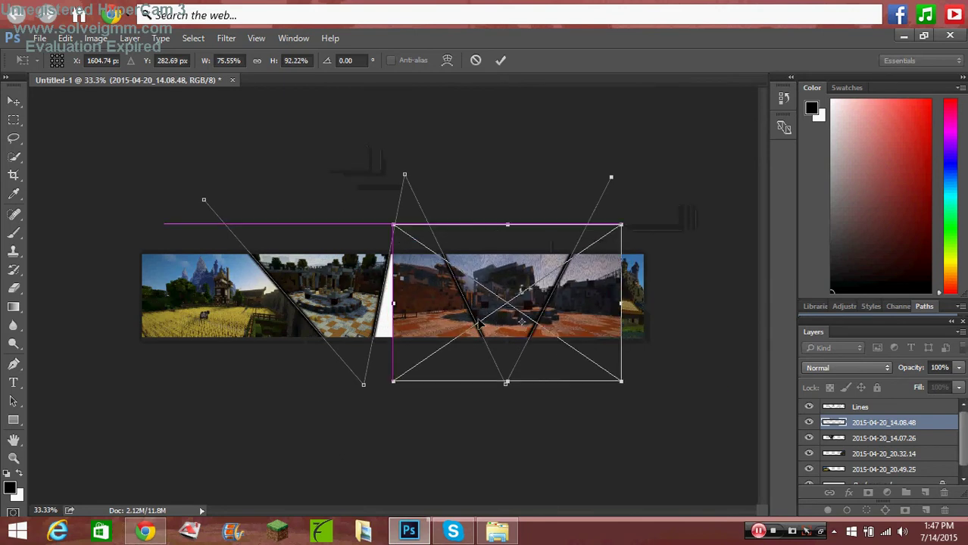
{"action": "left_click_drag", "start_coordinate": [622, 226], "coordinate": [613, 218]}
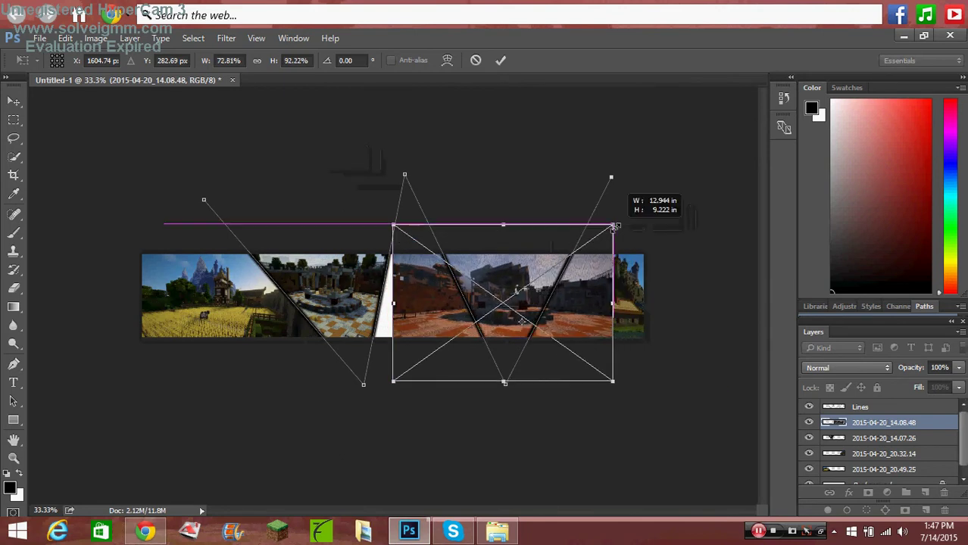
{"action": "left_click_drag", "start_coordinate": [497, 341], "coordinate": [497, 340]}
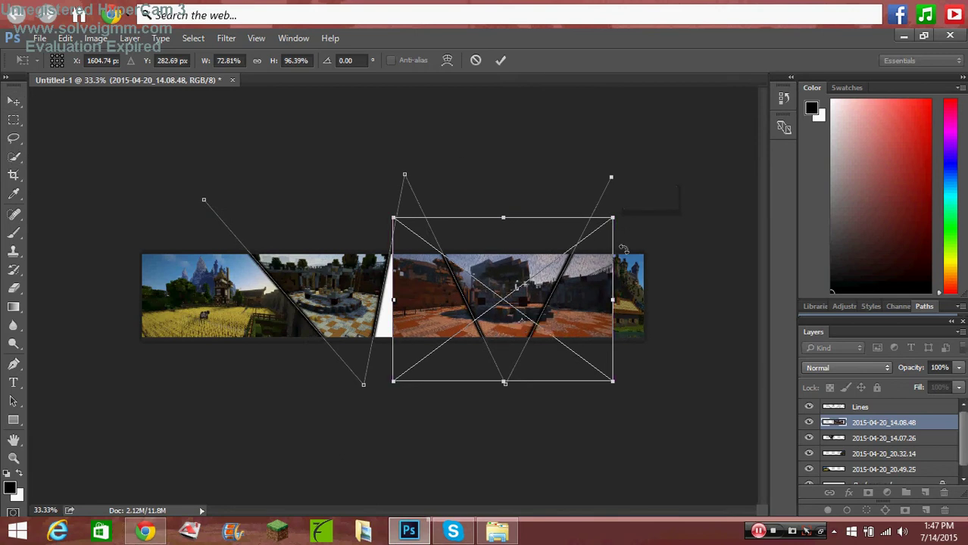
{"action": "left_click", "coordinate": [13, 103]}
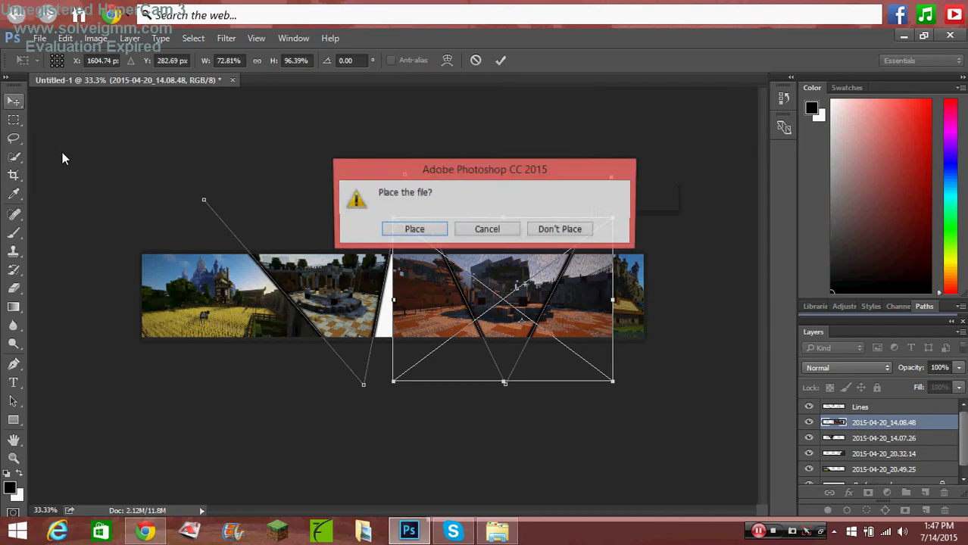
{"action": "left_click", "coordinate": [413, 230]}
Rasterize the 2015-04-20_14.08.48 screenshot layer.
{"action": "right_click", "coordinate": [918, 422]}
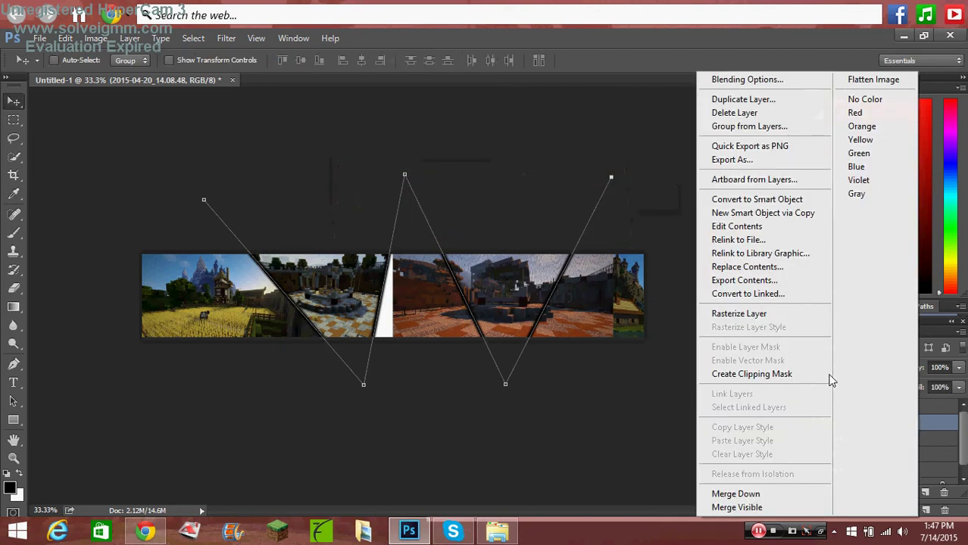
{"action": "left_click", "coordinate": [752, 313]}
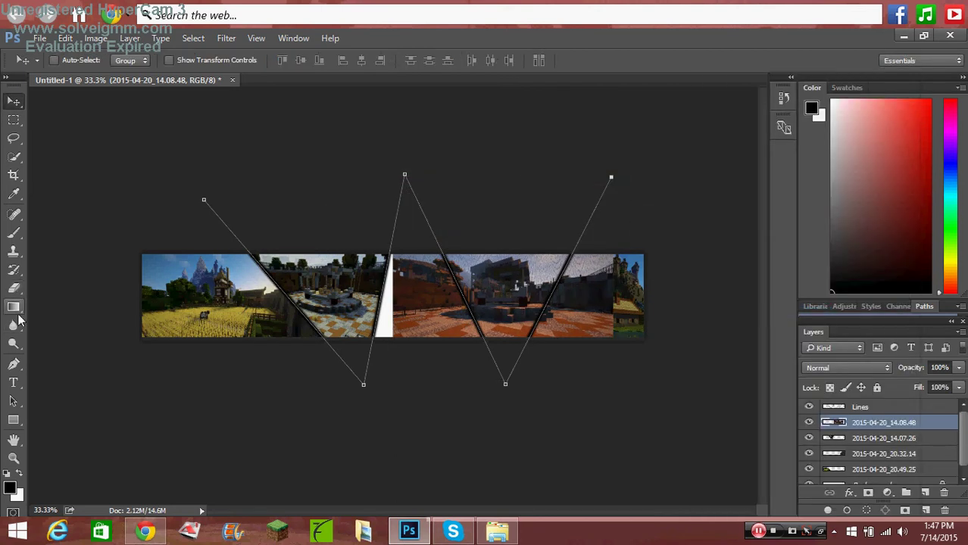
{"action": "left_click", "coordinate": [13, 288]}
Erase 2015-04-20_14.08.48 from the third section down to its bottom, redoing one bad stroke.
{"action": "mouse_move", "coordinate": [413, 262]}
{"action": "left_mouse_down"}
{"action": "mouse_move", "coordinate": [404, 309]}
{"action": "mouse_move", "coordinate": [402, 268]}
{"action": "mouse_move", "coordinate": [402, 361]}
{"action": "mouse_move", "coordinate": [413, 233]}
{"action": "left_mouse_up"}
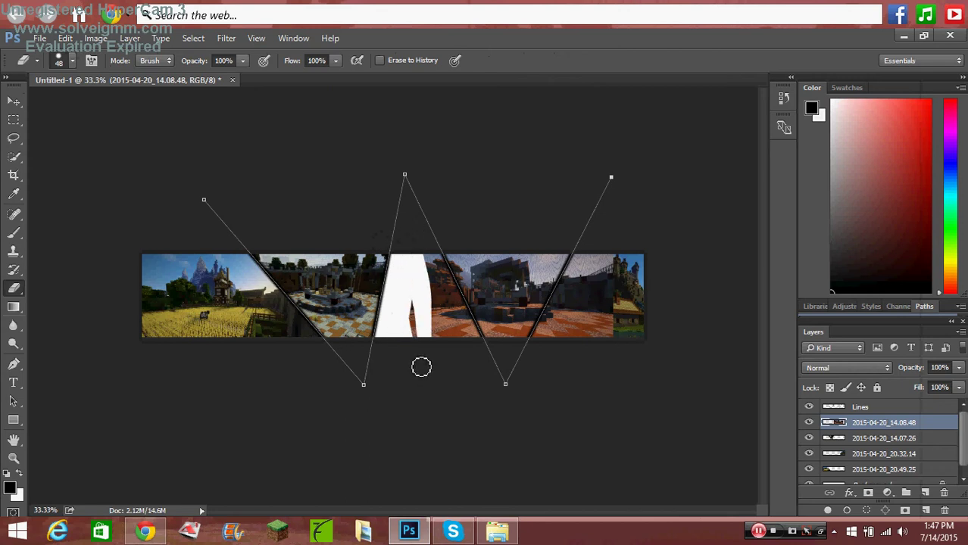
{"action": "mouse_move", "coordinate": [421, 367]}
{"action": "left_mouse_down"}
{"action": "mouse_move", "coordinate": [423, 299]}
{"action": "mouse_move", "coordinate": [436, 341]}
{"action": "mouse_move", "coordinate": [443, 333]}
{"action": "mouse_move", "coordinate": [432, 259]}
{"action": "mouse_move", "coordinate": [456, 292]}
{"action": "mouse_move", "coordinate": [447, 268]}
{"action": "left_mouse_up"}
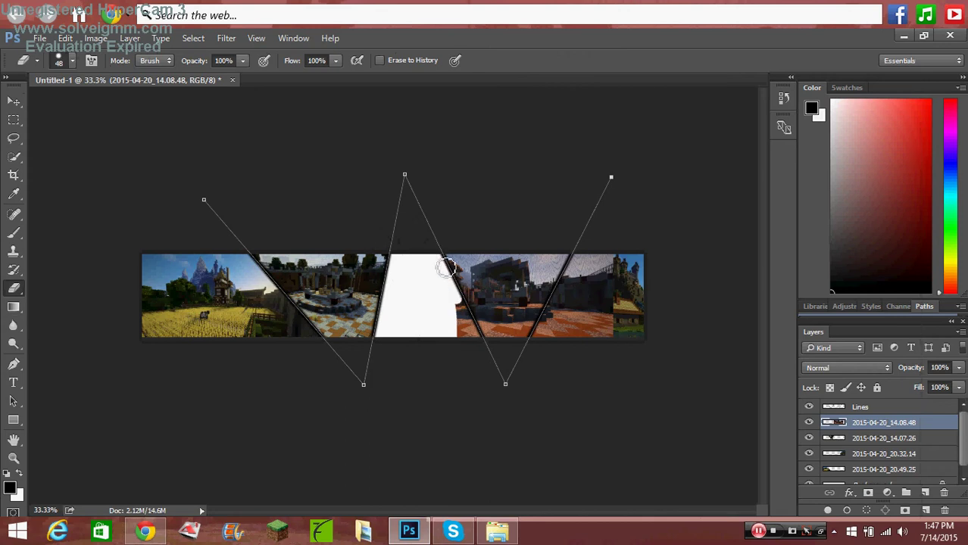
{"action": "mouse_move", "coordinate": [465, 313]}
{"action": "left_mouse_down"}
{"action": "mouse_move", "coordinate": [479, 342]}
{"action": "mouse_move", "coordinate": [461, 320]}
{"action": "mouse_move", "coordinate": [463, 329]}
{"action": "mouse_move", "coordinate": [463, 310]}
{"action": "left_mouse_up"}
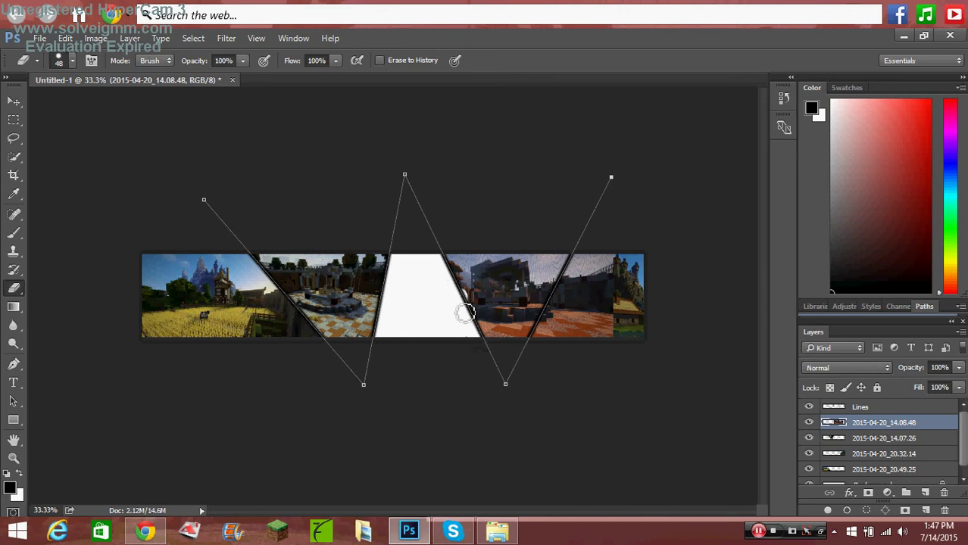
{"action": "left_click", "coordinate": [65, 38]}
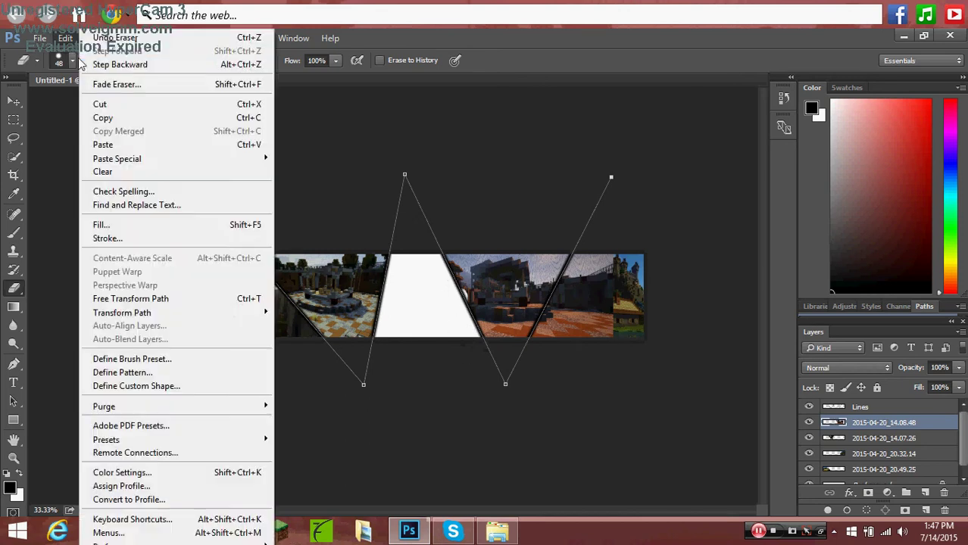
{"action": "left_click", "coordinate": [113, 65]}
{"action": "mouse_move", "coordinate": [413, 261]}
{"action": "left_mouse_down"}
{"action": "mouse_move", "coordinate": [402, 292]}
{"action": "mouse_move", "coordinate": [408, 333]}
{"action": "mouse_move", "coordinate": [399, 310]}
{"action": "mouse_move", "coordinate": [415, 331]}
{"action": "mouse_move", "coordinate": [413, 244]}
{"action": "mouse_move", "coordinate": [413, 313]}
{"action": "mouse_move", "coordinate": [428, 309]}
{"action": "mouse_move", "coordinate": [440, 261]}
{"action": "mouse_move", "coordinate": [484, 342]}
{"action": "mouse_move", "coordinate": [454, 336]}
{"action": "mouse_move", "coordinate": [442, 283]}
{"action": "mouse_move", "coordinate": [444, 320]}
{"action": "mouse_move", "coordinate": [467, 333]}
{"action": "left_mouse_up"}
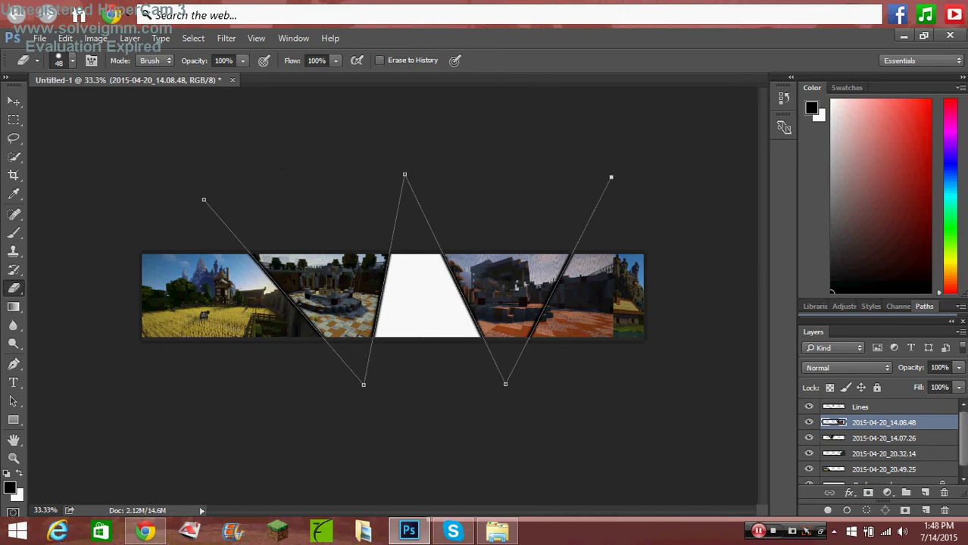
Browse File Explorer from the Pictures folder into Downloads.
{"action": "left_click", "coordinate": [497, 531]}
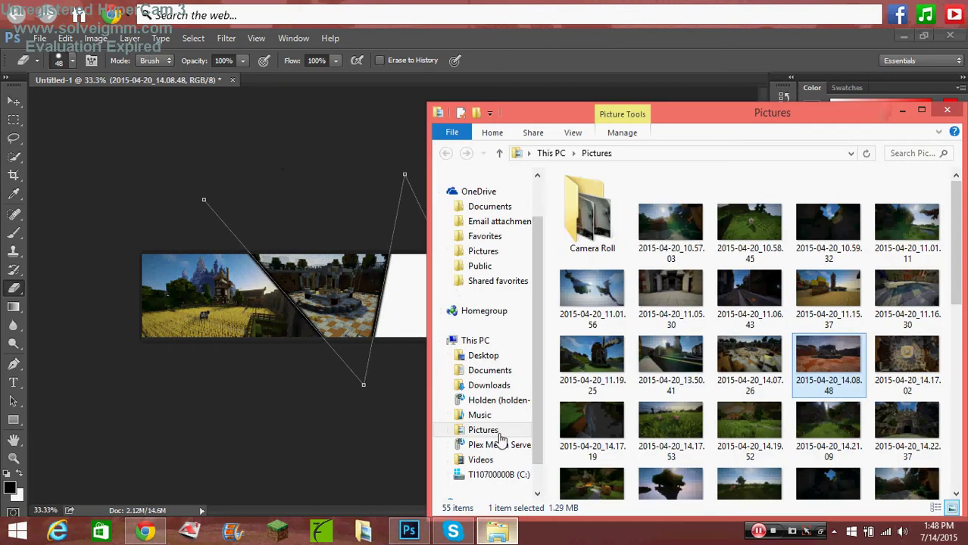
{"action": "scroll", "coordinate": [913, 255], "scroll_direction": "down", "scroll_amount": 3}
{"action": "scroll", "coordinate": [913, 256], "scroll_direction": "down", "scroll_amount": 3}
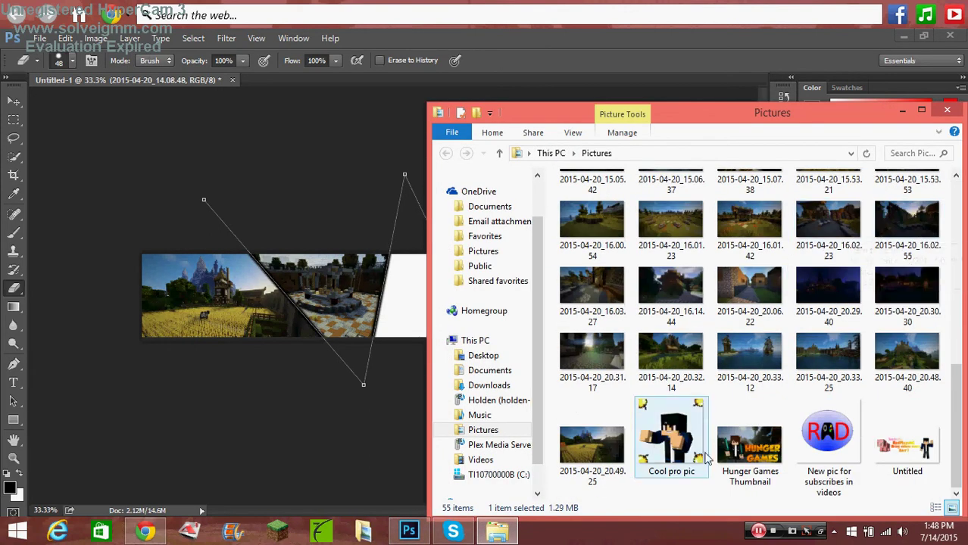
{"action": "mouse_move", "coordinate": [686, 446]}
{"action": "left_mouse_down"}
{"action": "mouse_move", "coordinate": [481, 420]}
{"action": "mouse_move", "coordinate": [491, 388]}
{"action": "left_mouse_up"}
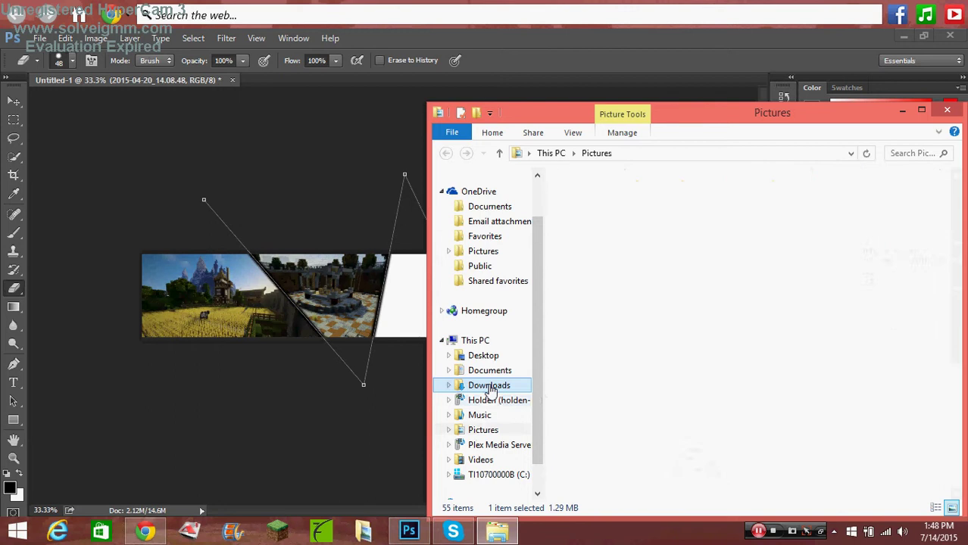
{"action": "left_click", "coordinate": [491, 387]}
Drag the fiery skin image 'Got my skin Backkkk…' onto the Photoshop banner.
{"action": "left_click_drag", "start_coordinate": [955, 203], "coordinate": [953, 299]}
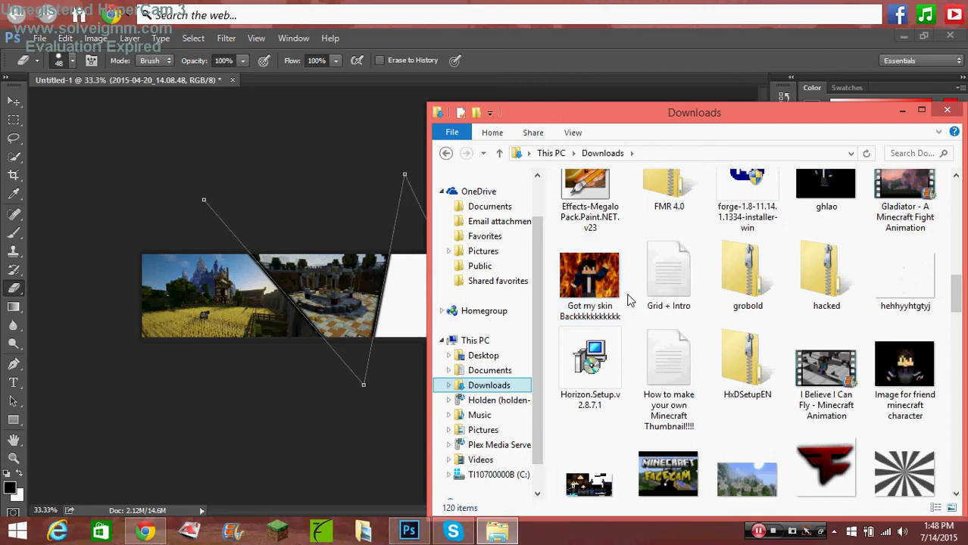
{"action": "left_click", "coordinate": [602, 290]}
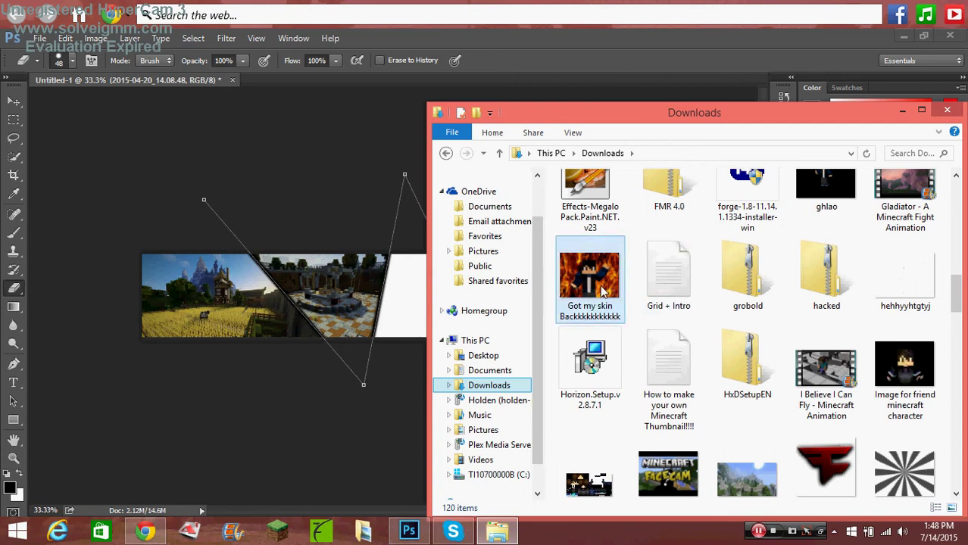
{"action": "left_click_drag", "start_coordinate": [602, 290], "coordinate": [404, 303]}
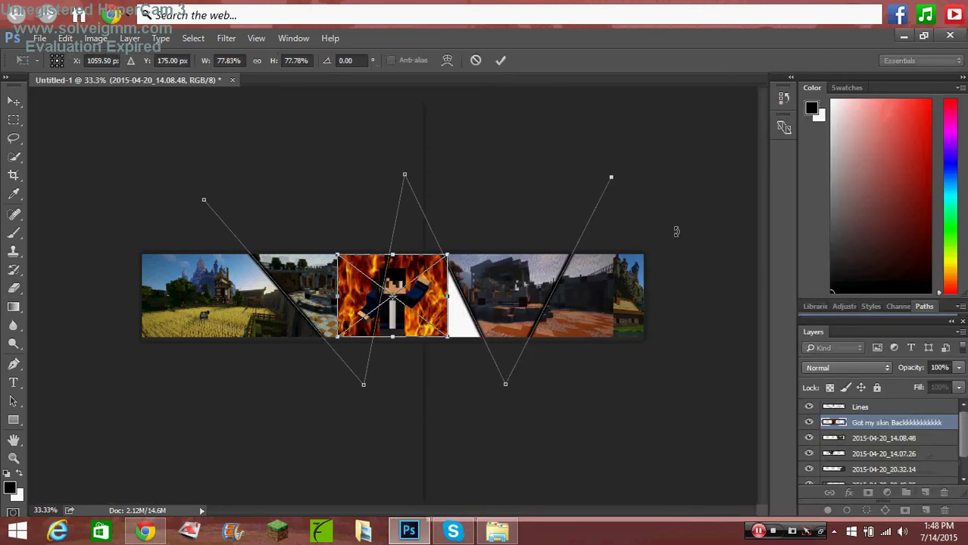
Resize and centre the skin image over the banner's middle section, then commit the placement.
{"action": "left_click_drag", "start_coordinate": [391, 301], "coordinate": [433, 314]}
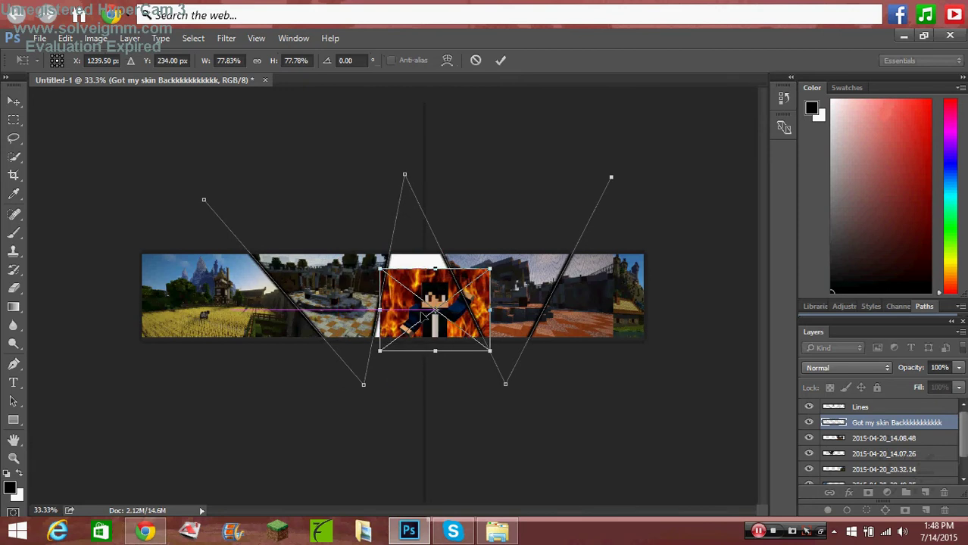
{"action": "mouse_move", "coordinate": [379, 269]}
{"action": "left_mouse_down"}
{"action": "mouse_move", "coordinate": [339, 194]}
{"action": "mouse_move", "coordinate": [346, 200]}
{"action": "left_mouse_up"}
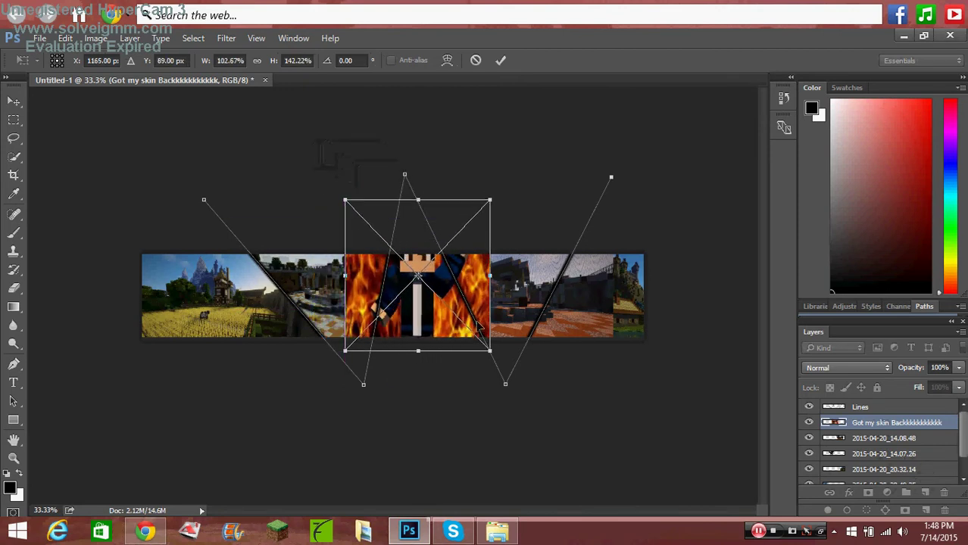
{"action": "mouse_move", "coordinate": [440, 328]}
{"action": "left_mouse_down"}
{"action": "mouse_move", "coordinate": [445, 362]}
{"action": "mouse_move", "coordinate": [444, 350]}
{"action": "left_mouse_up"}
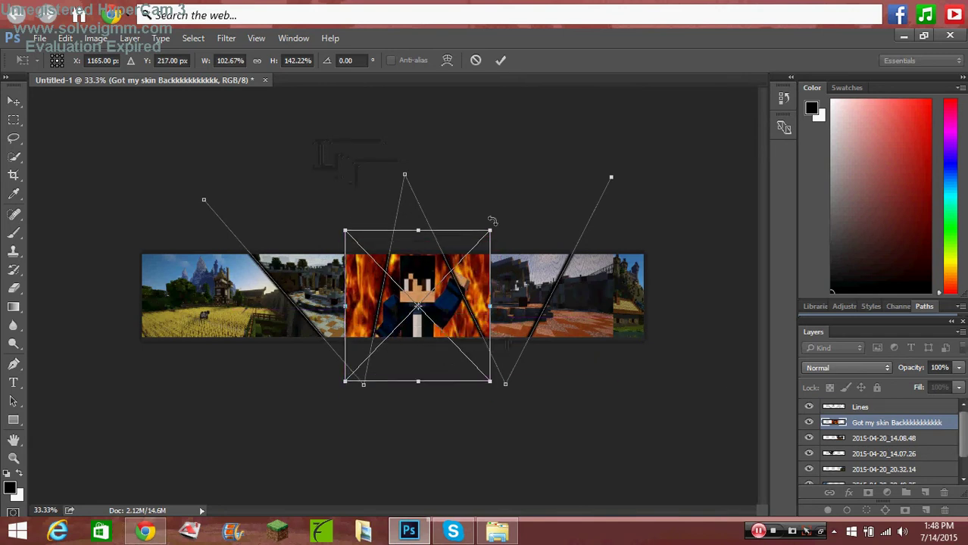
{"action": "left_click_drag", "start_coordinate": [490, 236], "coordinate": [470, 246]}
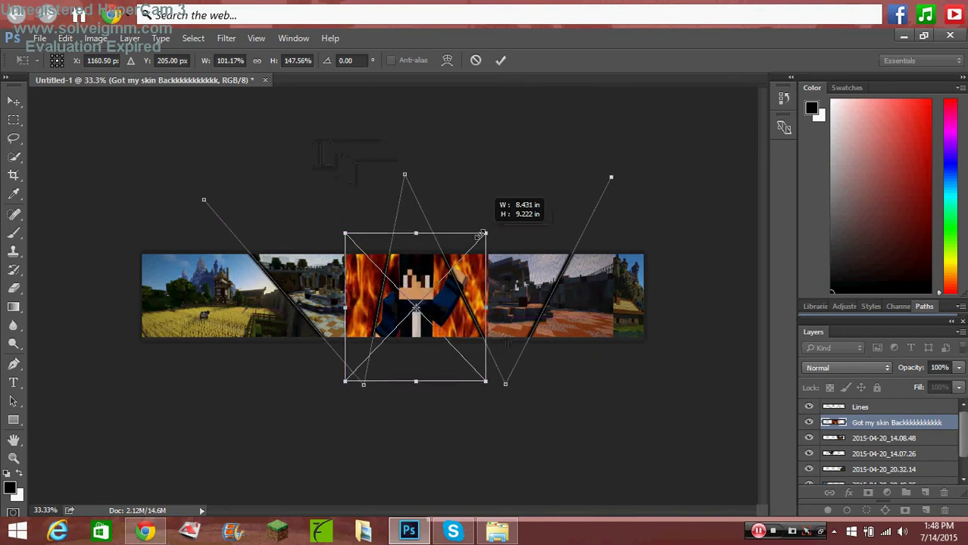
{"action": "left_click_drag", "start_coordinate": [447, 340], "coordinate": [452, 331]}
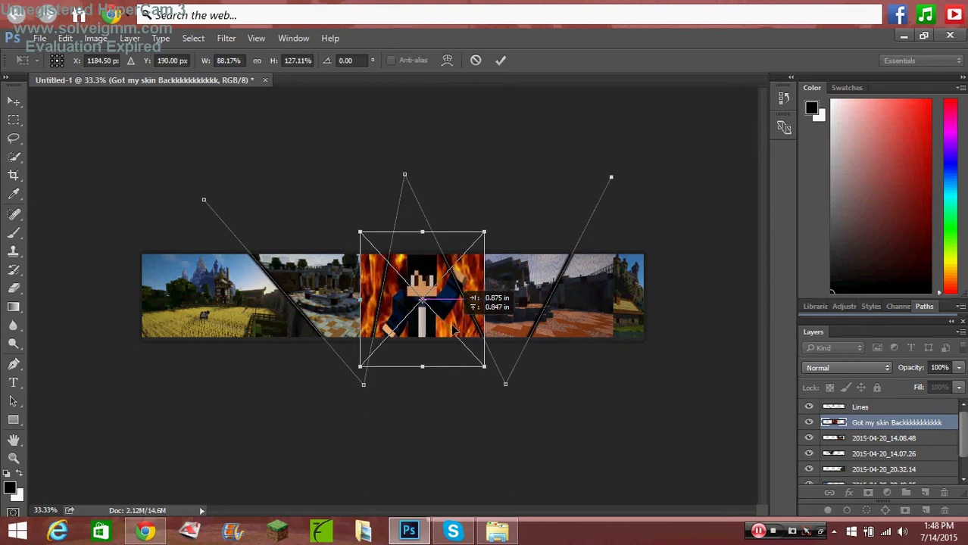
{"action": "left_click_drag", "start_coordinate": [452, 331], "coordinate": [452, 331]}
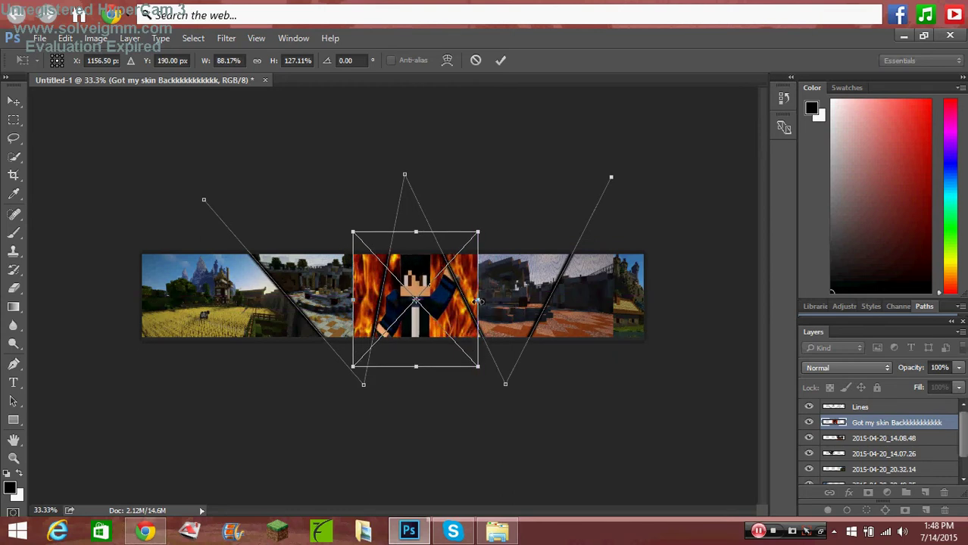
{"action": "left_click_drag", "start_coordinate": [478, 301], "coordinate": [484, 302]}
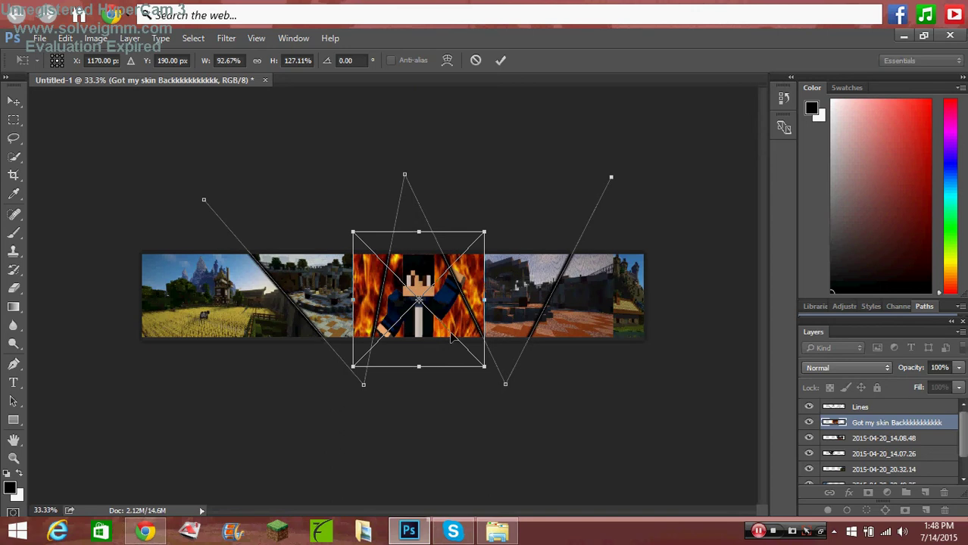
{"action": "left_click_drag", "start_coordinate": [447, 339], "coordinate": [445, 339]}
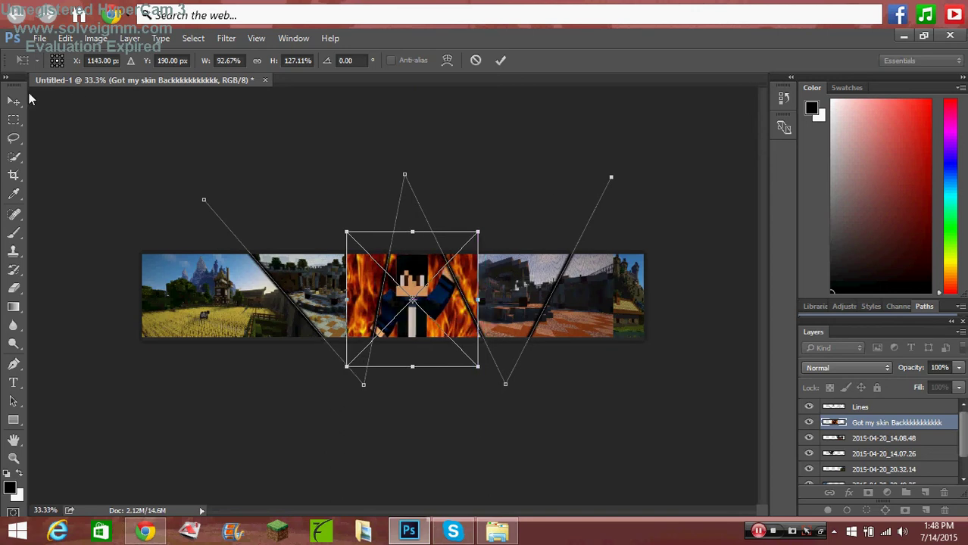
{"action": "left_click", "coordinate": [14, 101]}
{"action": "left_click", "coordinate": [437, 235]}
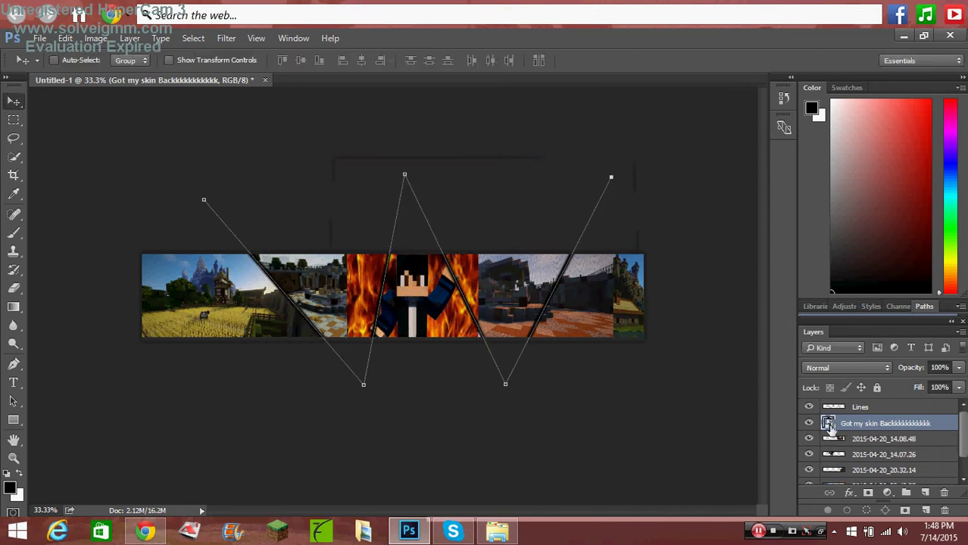
Rasterize the skin layer and try erasing fire along the left zigzag line, undoing it.
{"action": "right_click", "coordinate": [919, 425]}
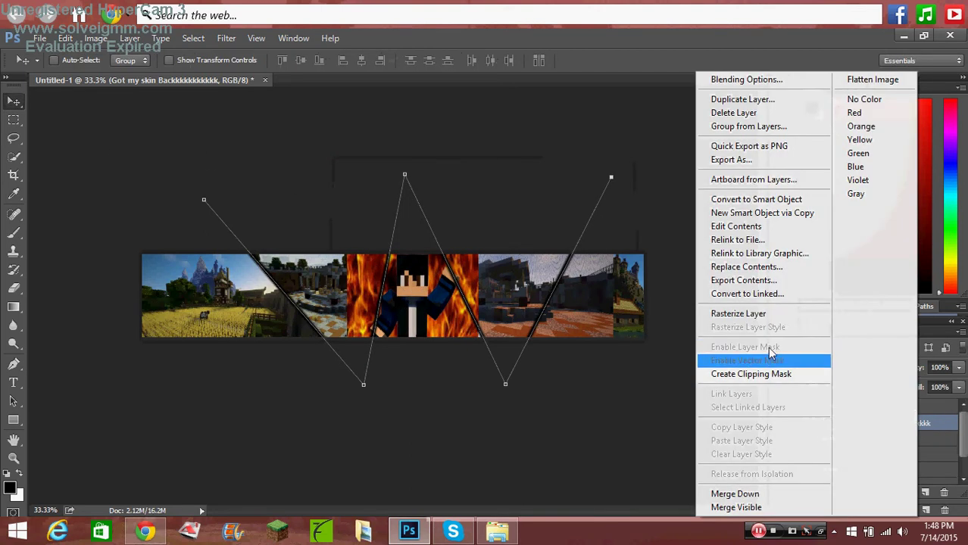
{"action": "left_click", "coordinate": [754, 314]}
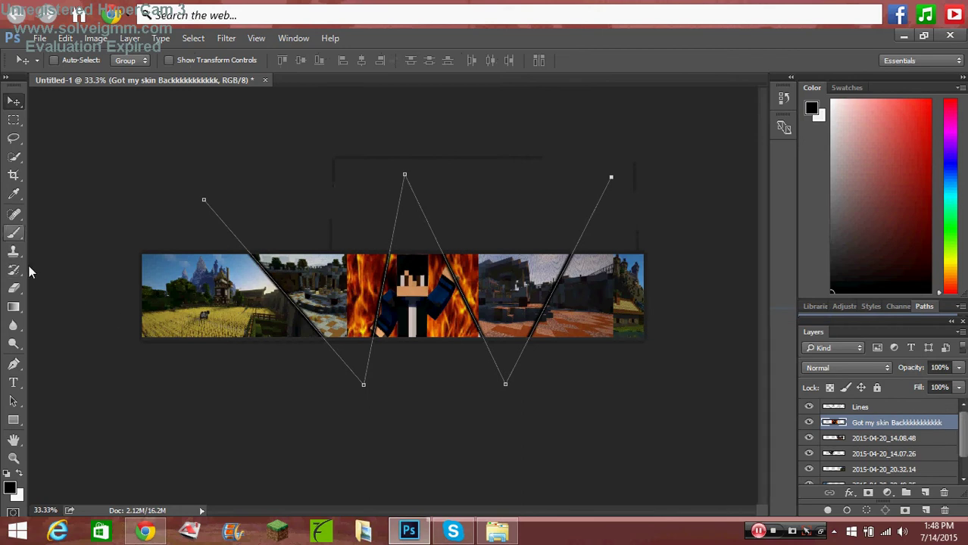
{"action": "left_click", "coordinate": [14, 288]}
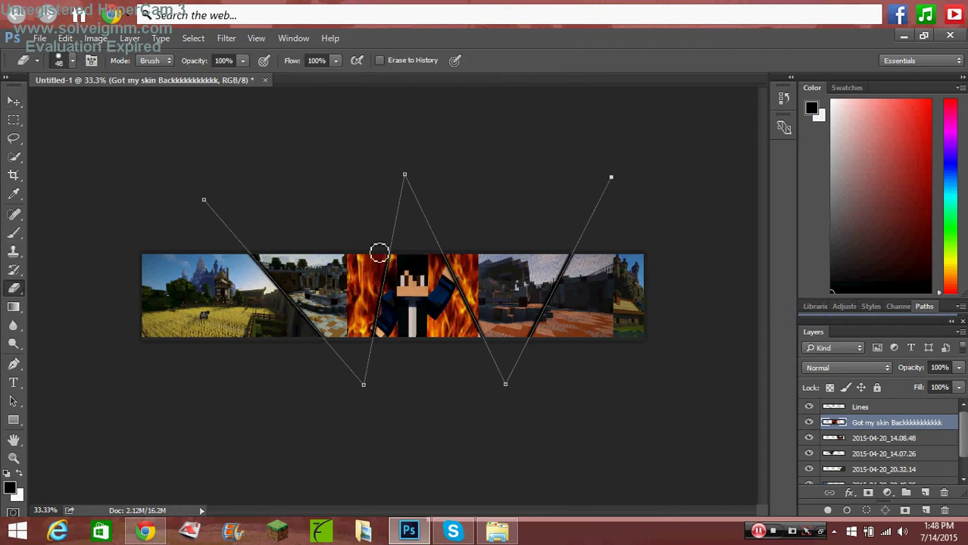
{"action": "mouse_move", "coordinate": [382, 274]}
{"action": "left_mouse_down"}
{"action": "mouse_move", "coordinate": [369, 347]}
{"action": "mouse_move", "coordinate": [384, 298]}
{"action": "left_mouse_up"}
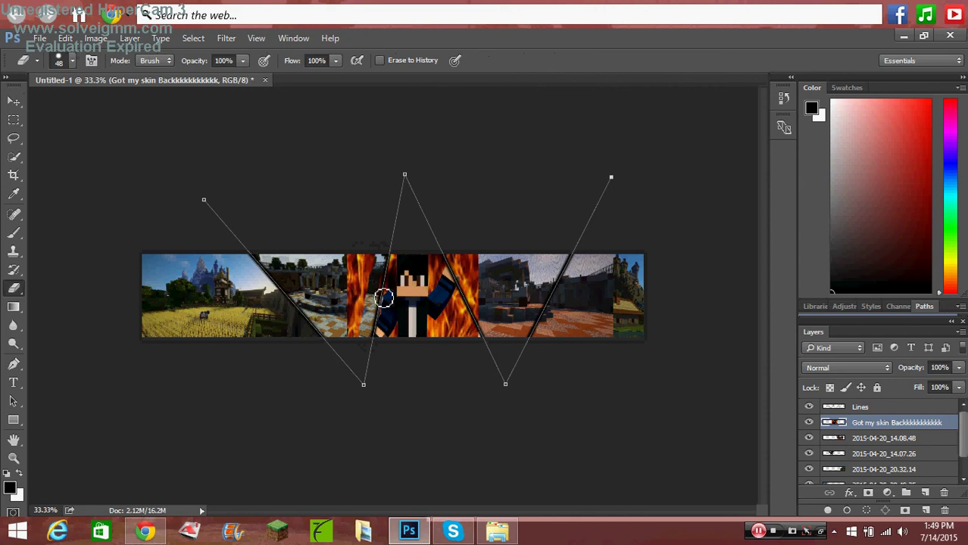
{"action": "left_click", "coordinate": [67, 39]}
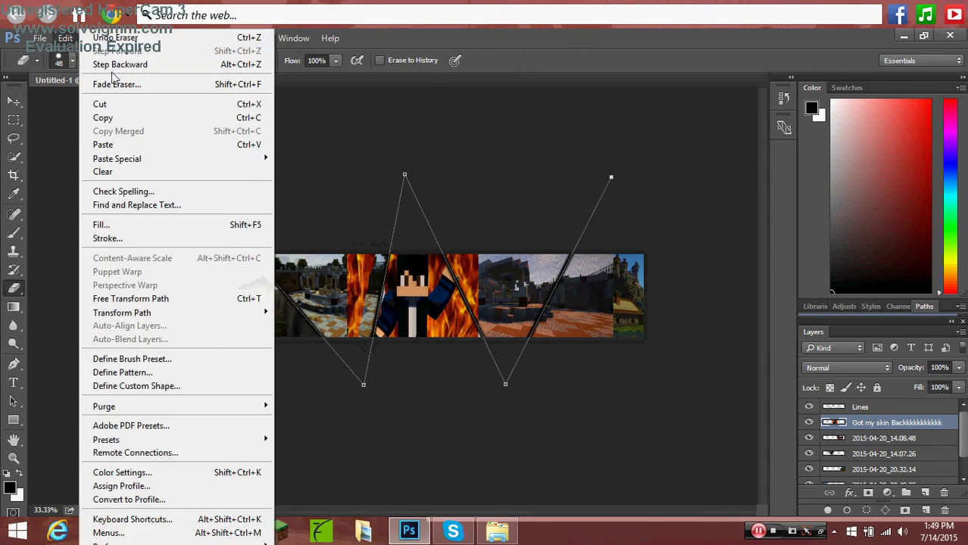
{"action": "left_click", "coordinate": [114, 65]}
Erase fire on both sides of the character, undoing one stroke on the right.
{"action": "mouse_move", "coordinate": [355, 305]}
{"action": "left_mouse_down"}
{"action": "mouse_move", "coordinate": [363, 247]}
{"action": "mouse_move", "coordinate": [355, 344]}
{"action": "left_mouse_up"}
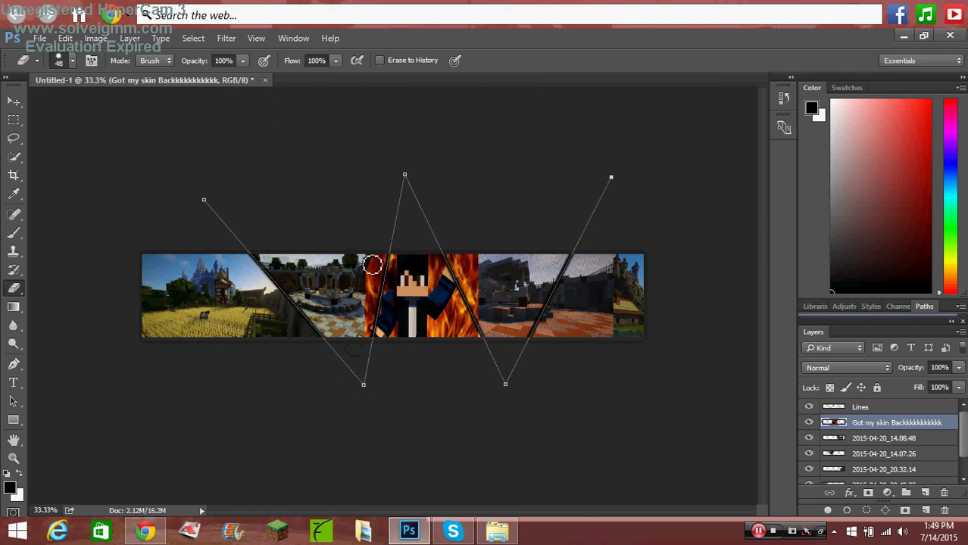
{"action": "left_click_drag", "start_coordinate": [381, 267], "coordinate": [367, 293]}
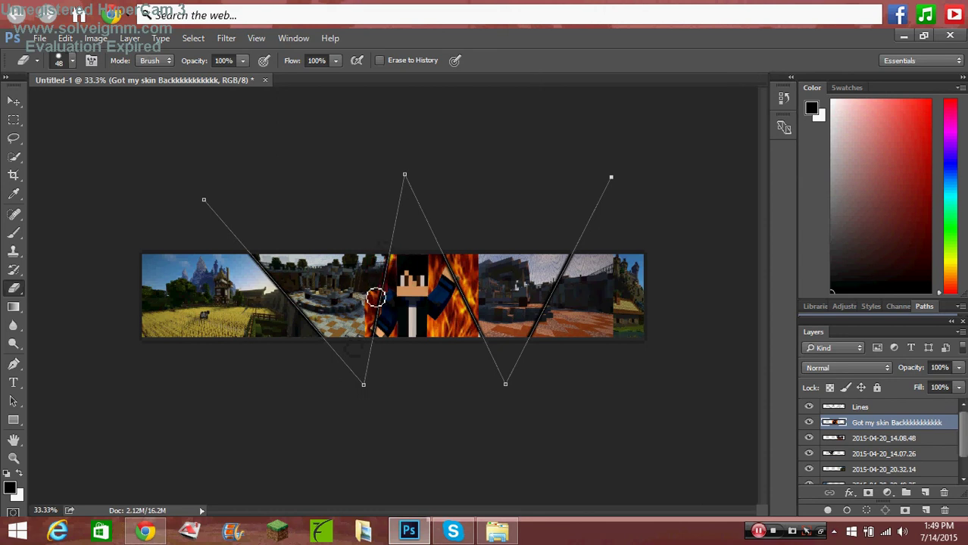
{"action": "left_click_drag", "start_coordinate": [370, 344], "coordinate": [380, 316]}
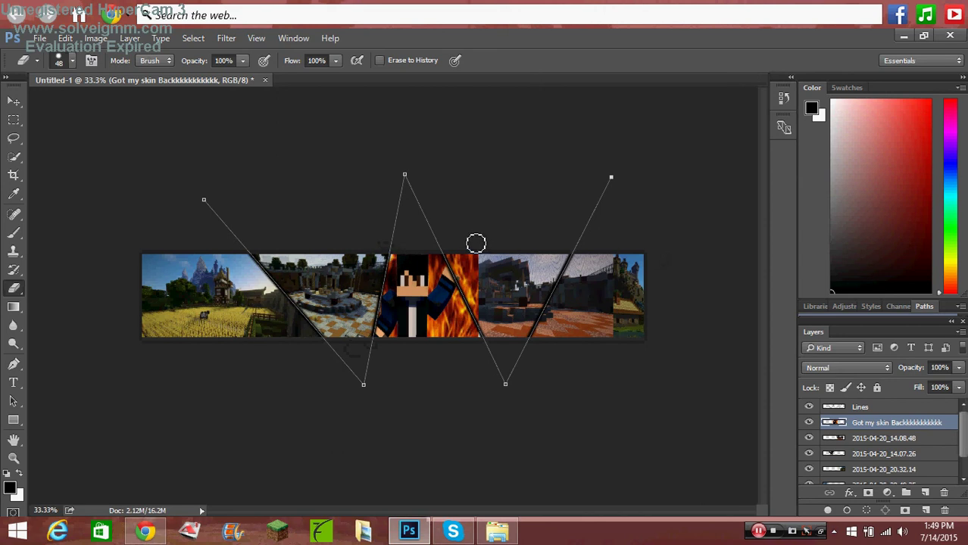
{"action": "left_click_drag", "start_coordinate": [459, 265], "coordinate": [476, 310]}
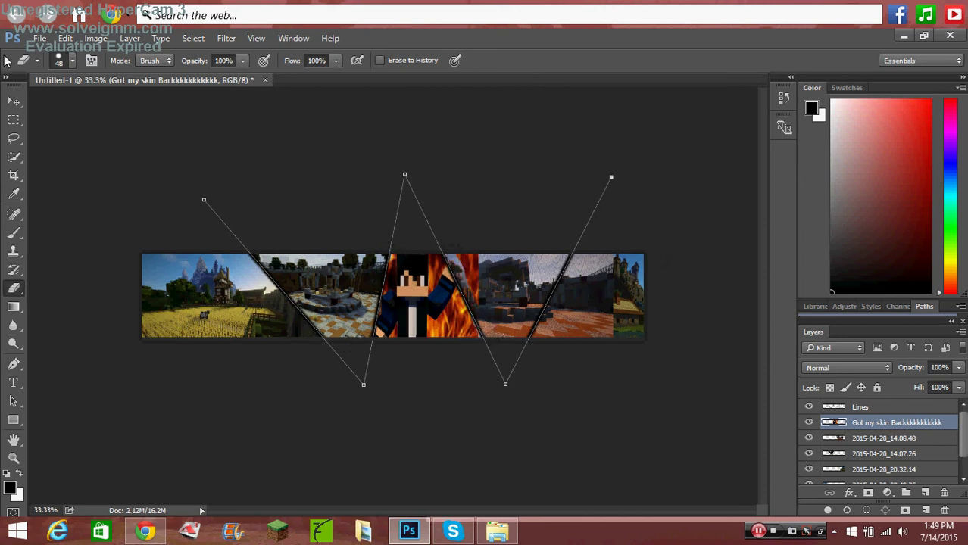
{"action": "left_click", "coordinate": [65, 38]}
{"action": "left_click", "coordinate": [152, 66]}
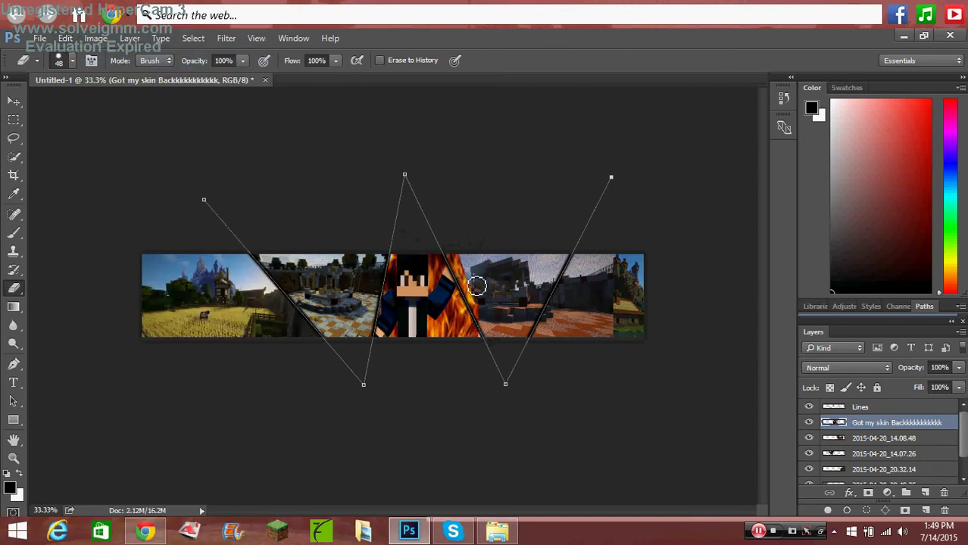
{"action": "left_click_drag", "start_coordinate": [473, 283], "coordinate": [466, 262]}
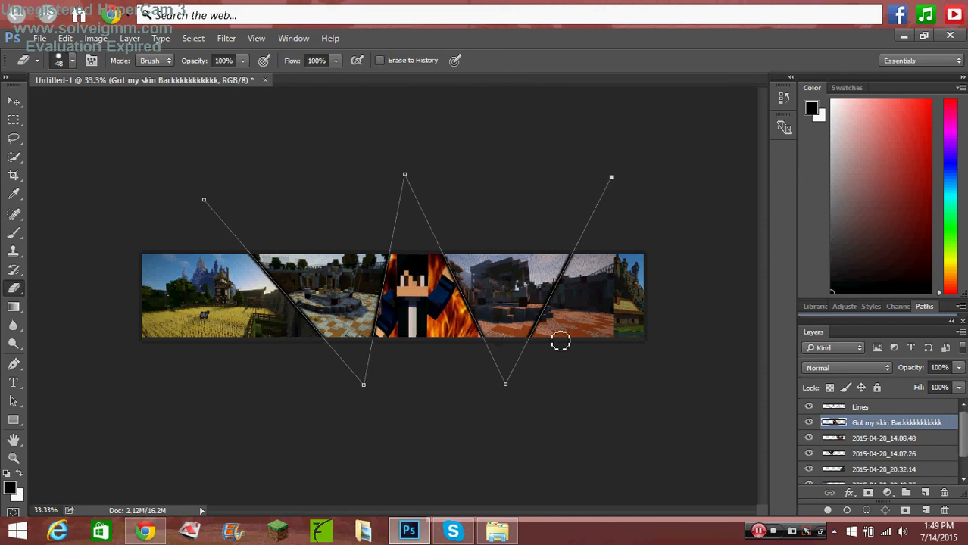
Step backward through history until the skin image placement is gone.
{"action": "left_click", "coordinate": [66, 37]}
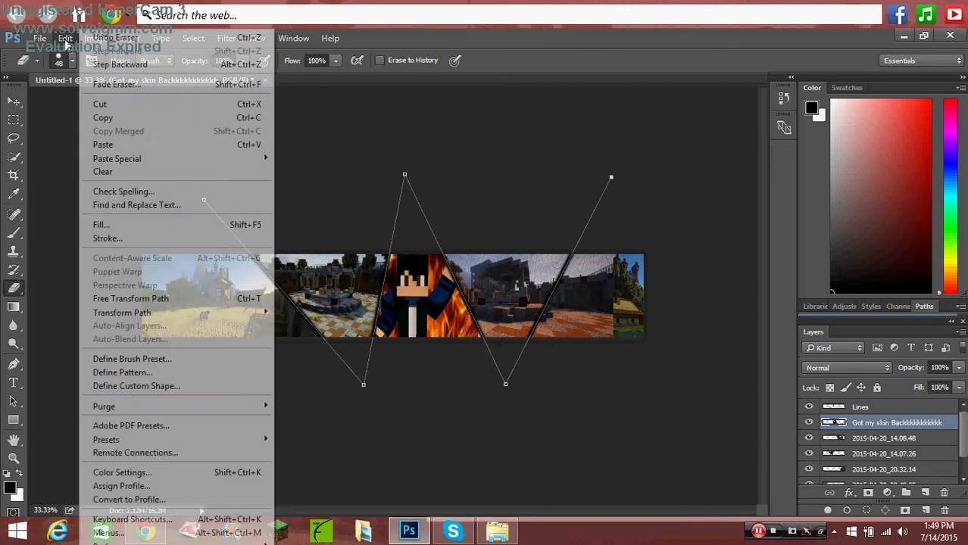
{"action": "left_click", "coordinate": [125, 64]}
{"action": "left_click", "coordinate": [65, 38]}
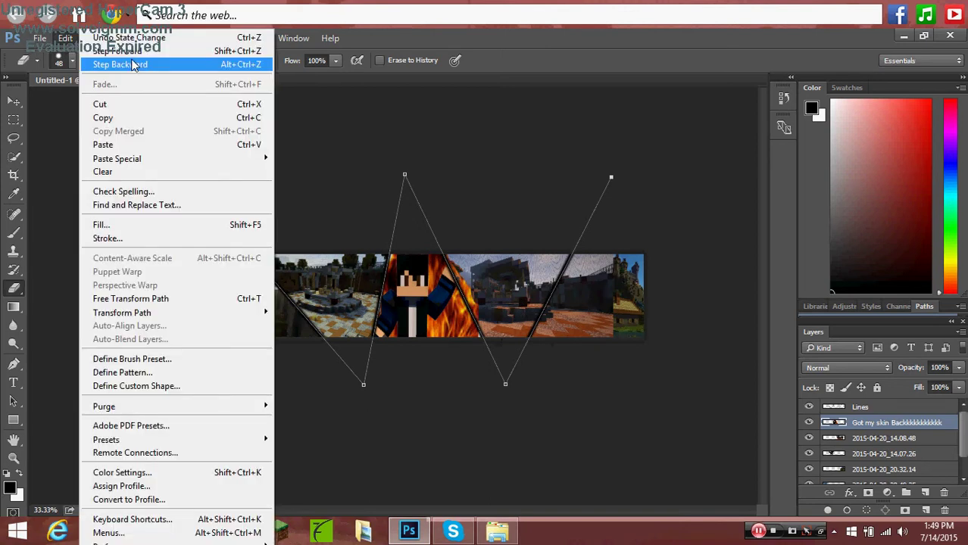
{"action": "left_click", "coordinate": [133, 64]}
{"action": "left_click", "coordinate": [65, 38]}
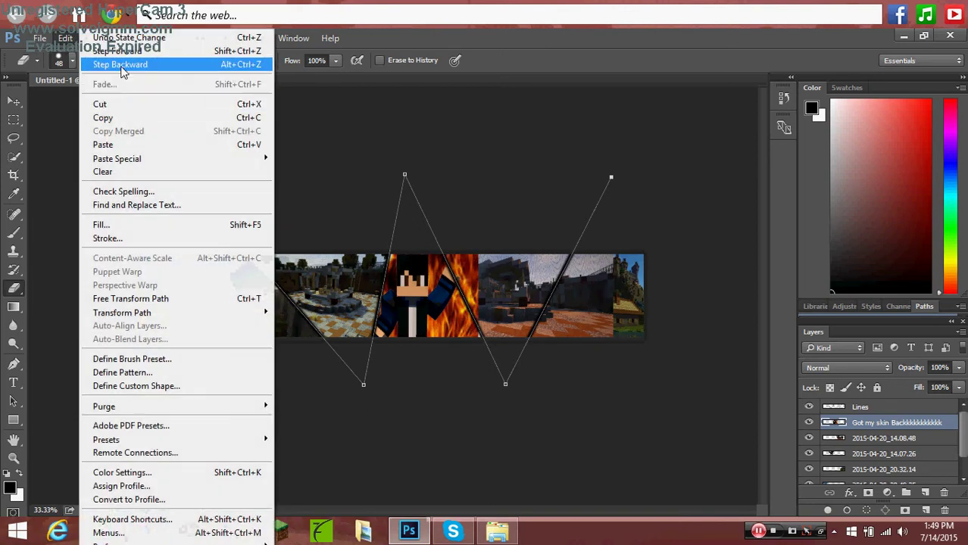
{"action": "left_click", "coordinate": [120, 66]}
{"action": "left_click", "coordinate": [66, 38]}
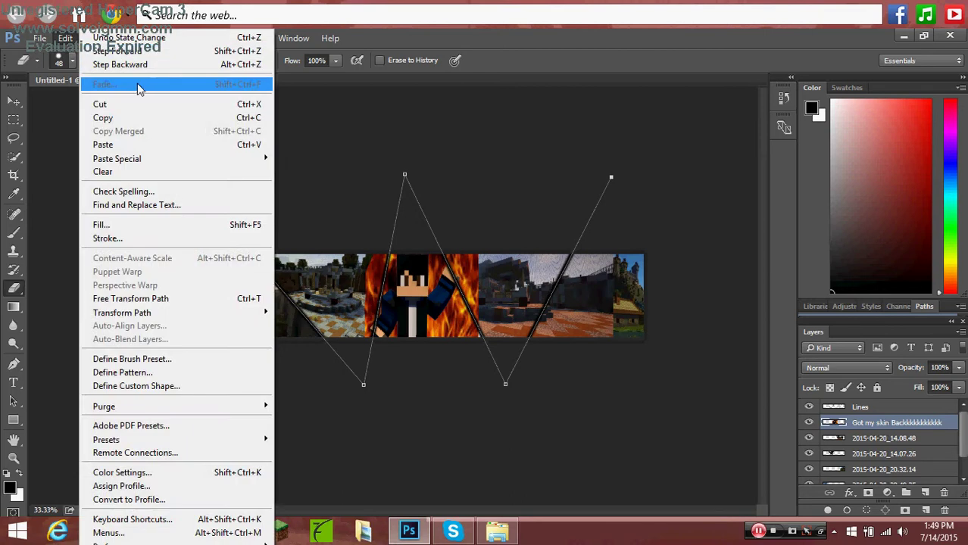
{"action": "left_click", "coordinate": [121, 65]}
{"action": "left_click", "coordinate": [65, 37]}
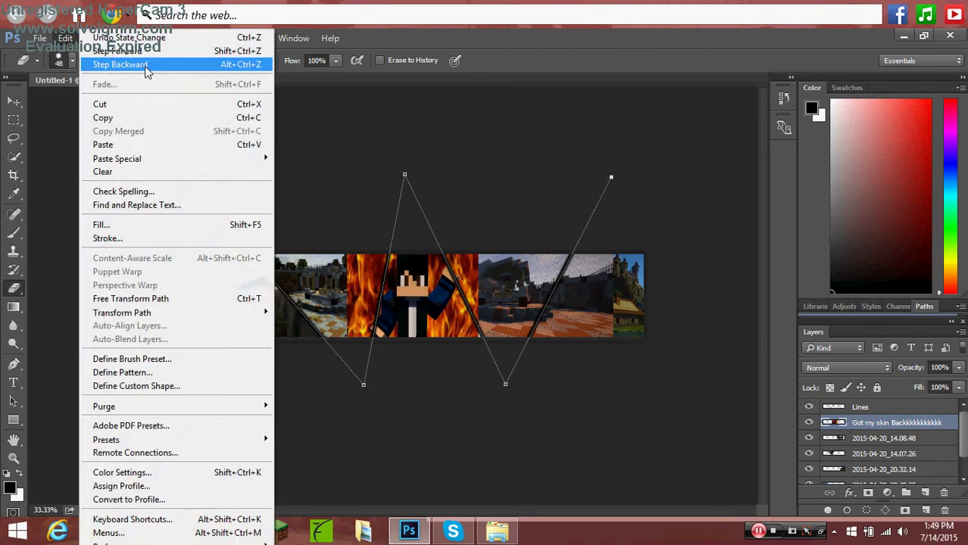
{"action": "left_click", "coordinate": [120, 64]}
{"action": "left_click", "coordinate": [65, 38]}
{"action": "left_click", "coordinate": [121, 65]}
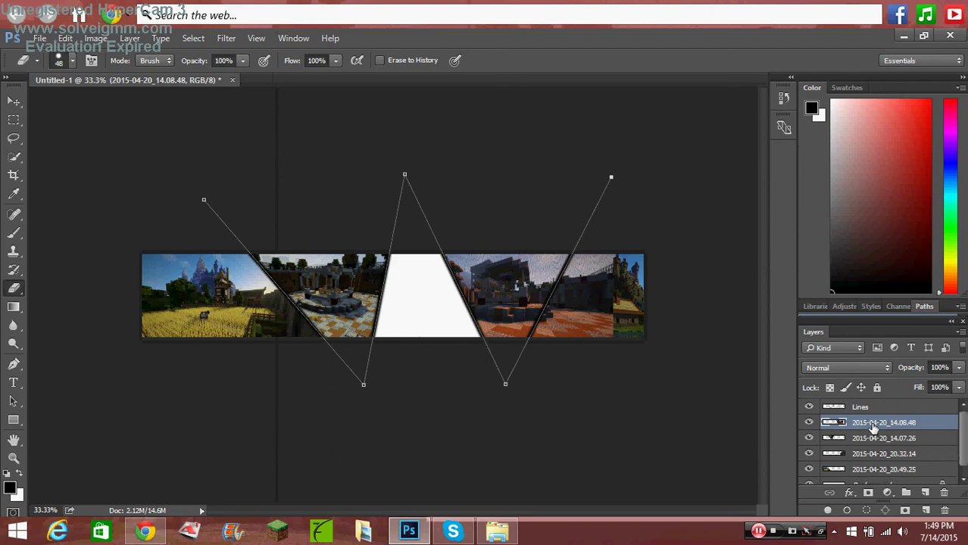
Drag the skin image in again, stretch it across the centre zigzag section, and commit.
{"action": "left_click", "coordinate": [500, 534]}
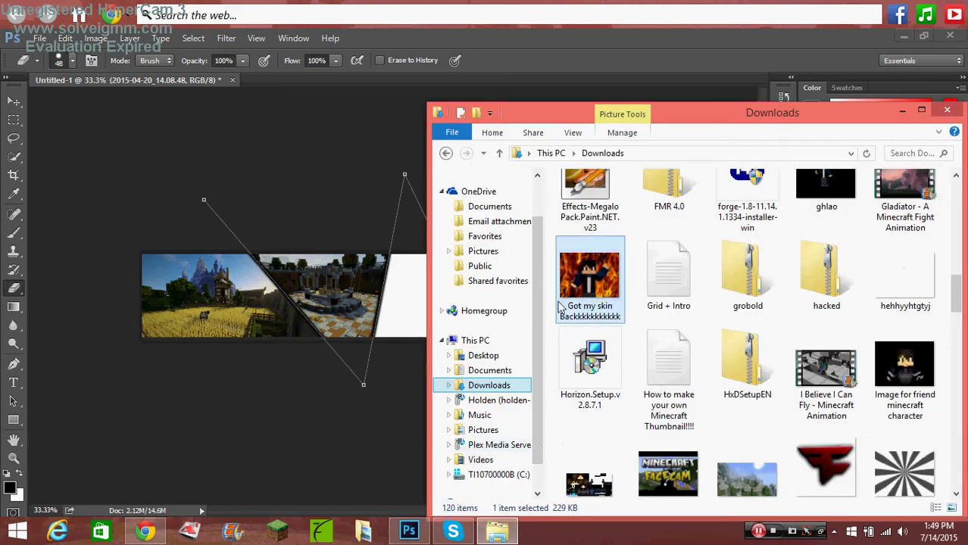
{"action": "mouse_move", "coordinate": [589, 277]}
{"action": "left_mouse_down"}
{"action": "mouse_move", "coordinate": [426, 305]}
{"action": "mouse_move", "coordinate": [478, 303]}
{"action": "left_mouse_up"}
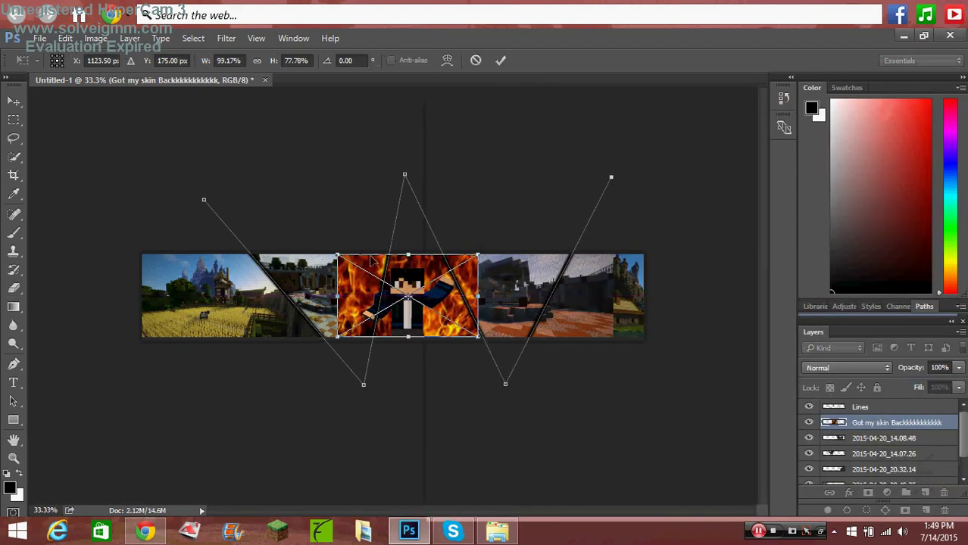
{"action": "left_click_drag", "start_coordinate": [334, 257], "coordinate": [355, 220]}
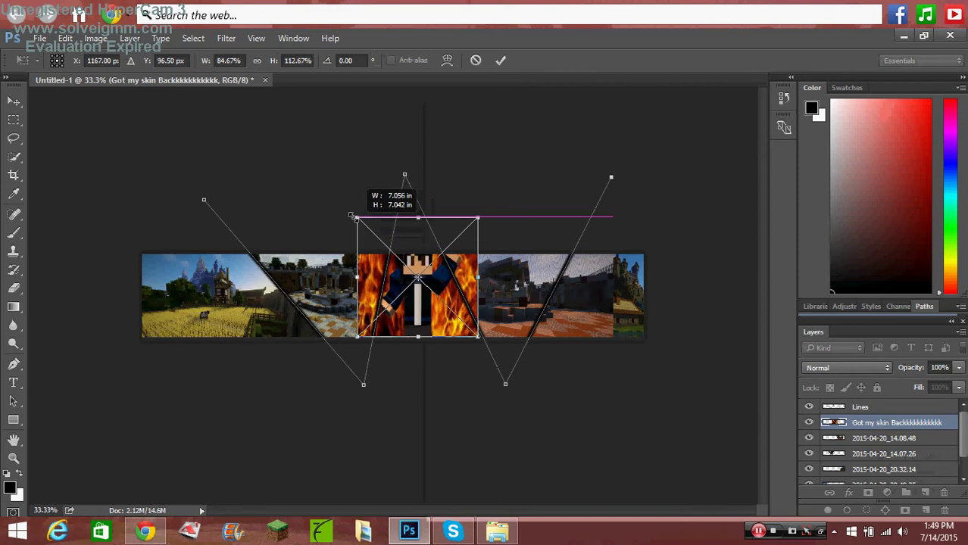
{"action": "left_click_drag", "start_coordinate": [430, 325], "coordinate": [430, 349]}
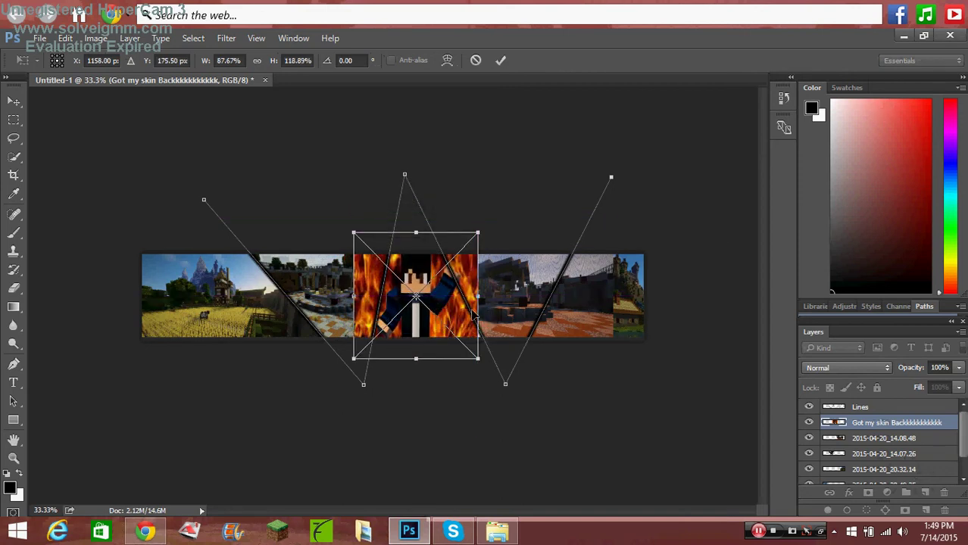
{"action": "left_click_drag", "start_coordinate": [479, 295], "coordinate": [483, 295]}
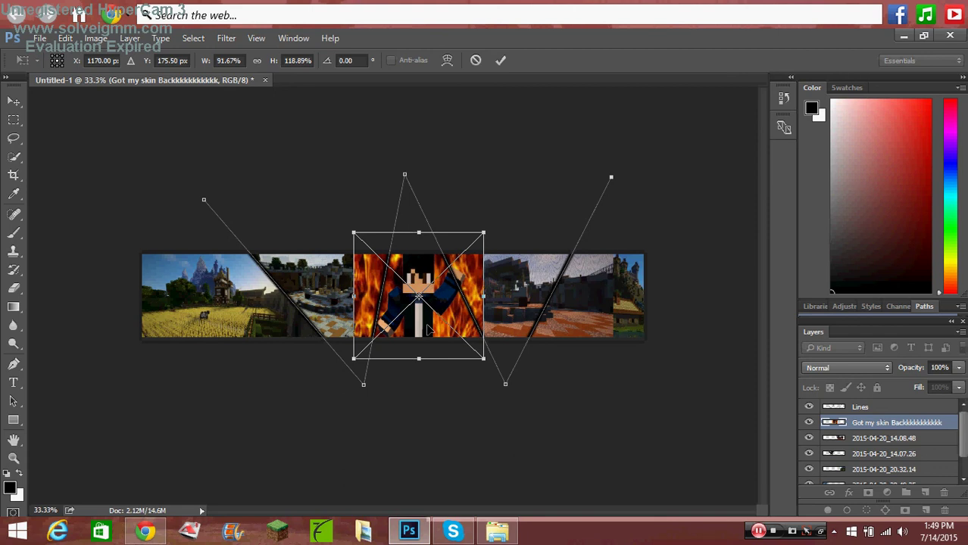
{"action": "left_click_drag", "start_coordinate": [429, 329], "coordinate": [422, 339]}
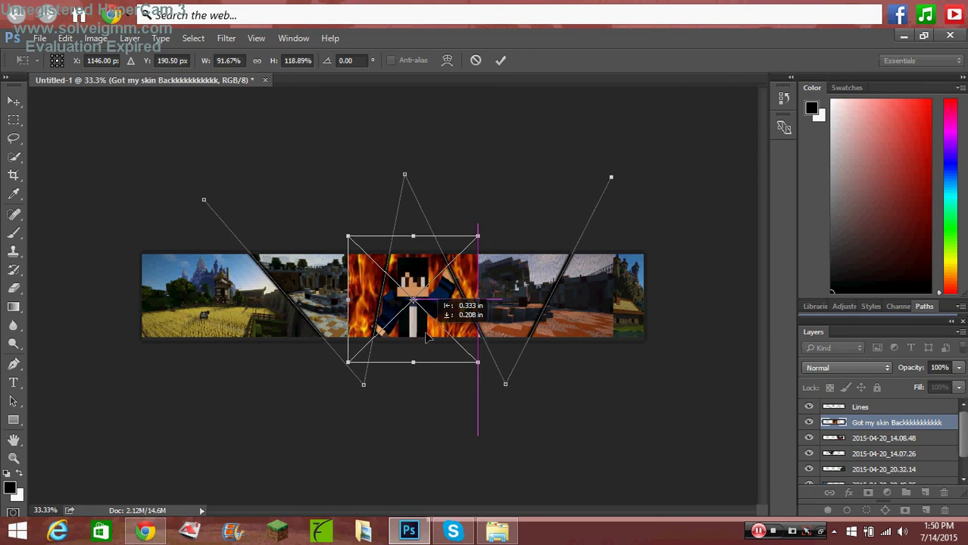
{"action": "left_click_drag", "start_coordinate": [485, 300], "coordinate": [492, 300]}
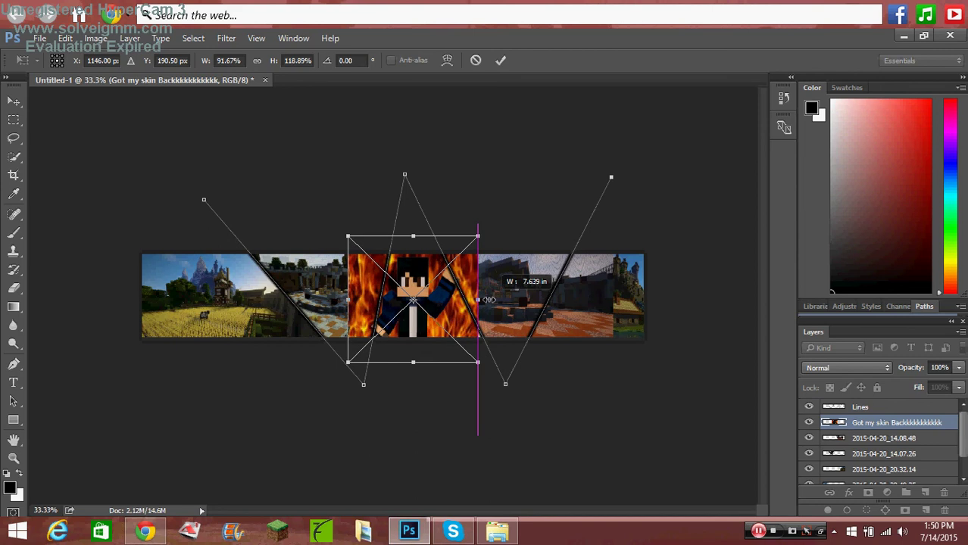
{"action": "left_click_drag", "start_coordinate": [491, 300], "coordinate": [492, 300]}
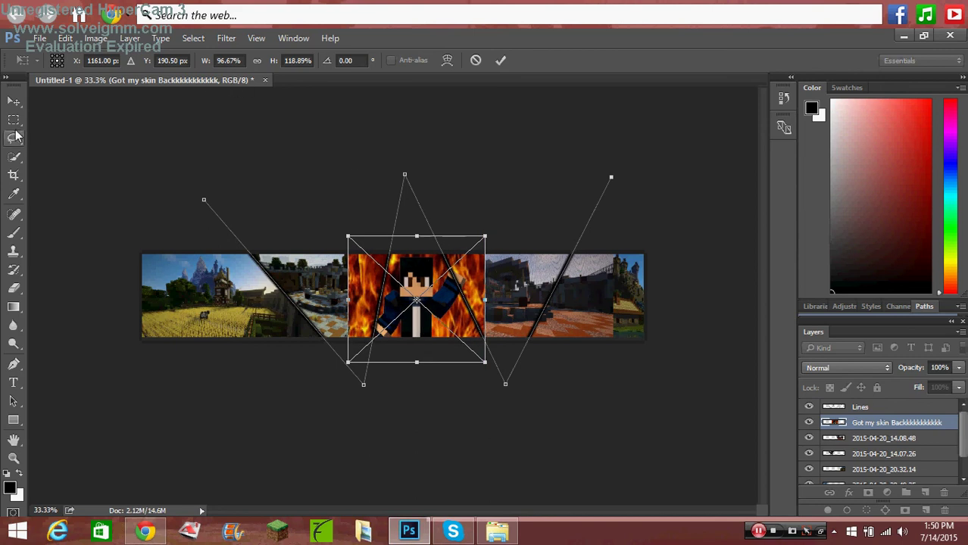
{"action": "left_click", "coordinate": [15, 103]}
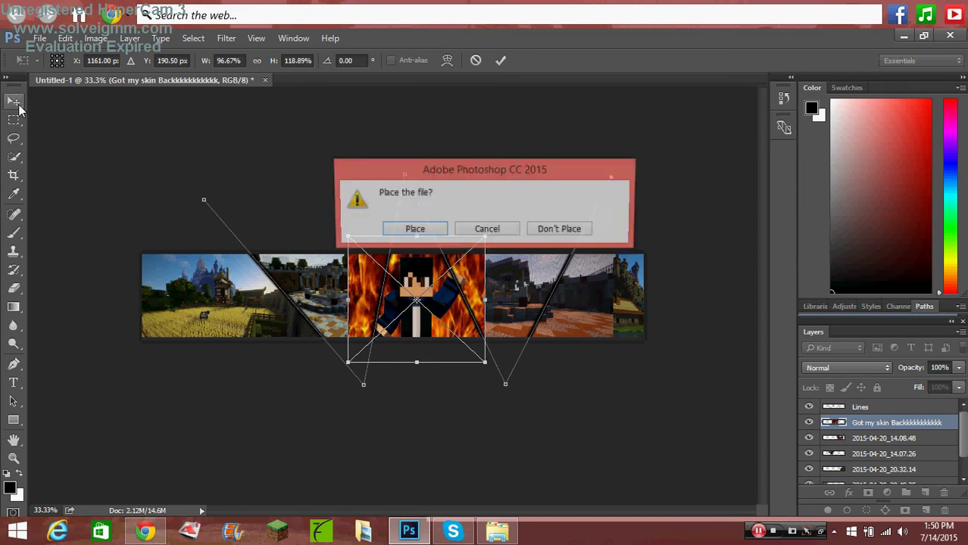
{"action": "left_click", "coordinate": [413, 229]}
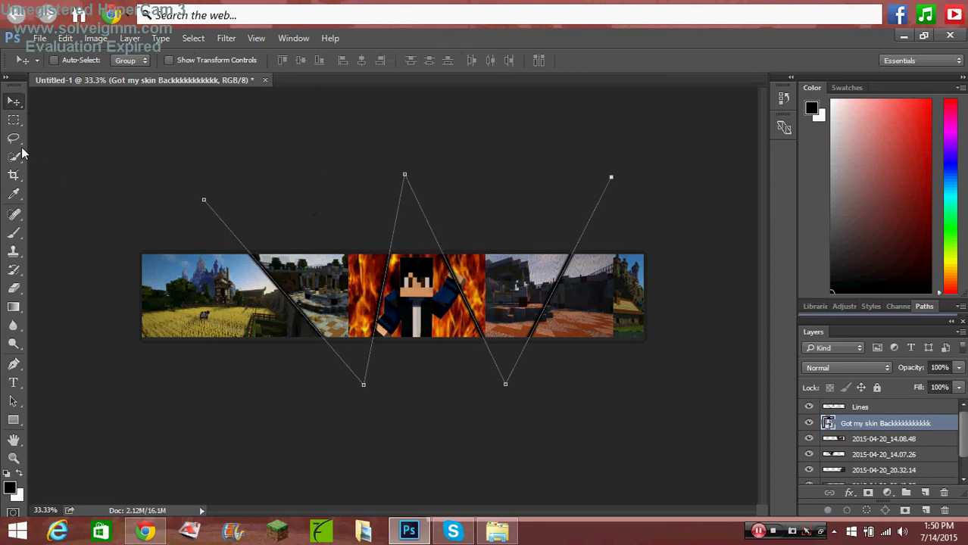
Rasterize the 'Got my skin Back' layer and undo a first eraser stroke by the left line.
{"action": "right_click", "coordinate": [900, 428]}
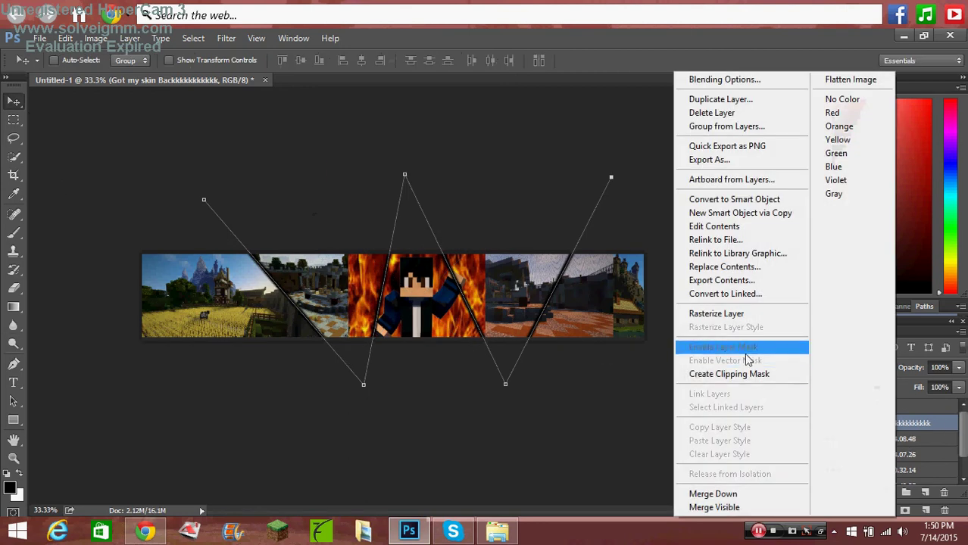
{"action": "left_click", "coordinate": [731, 314]}
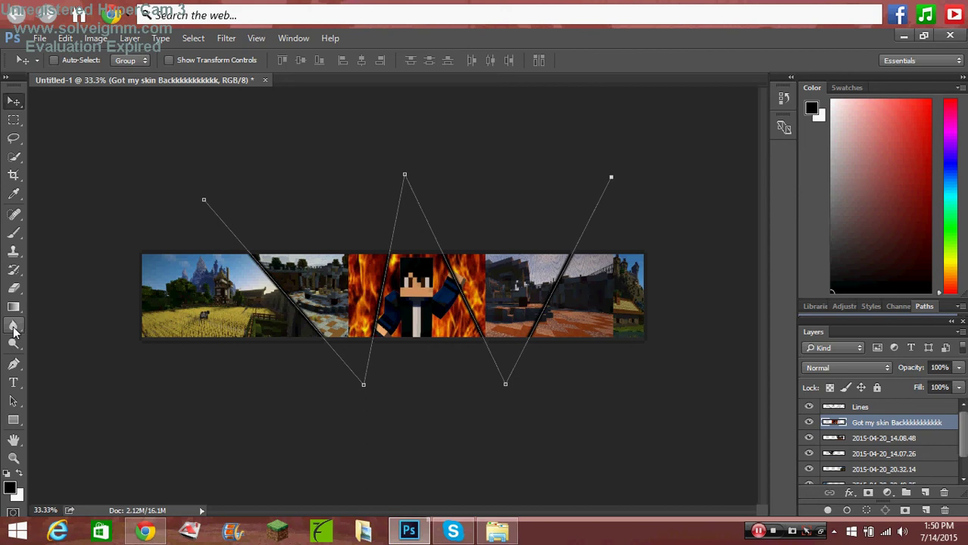
{"action": "left_click", "coordinate": [14, 288]}
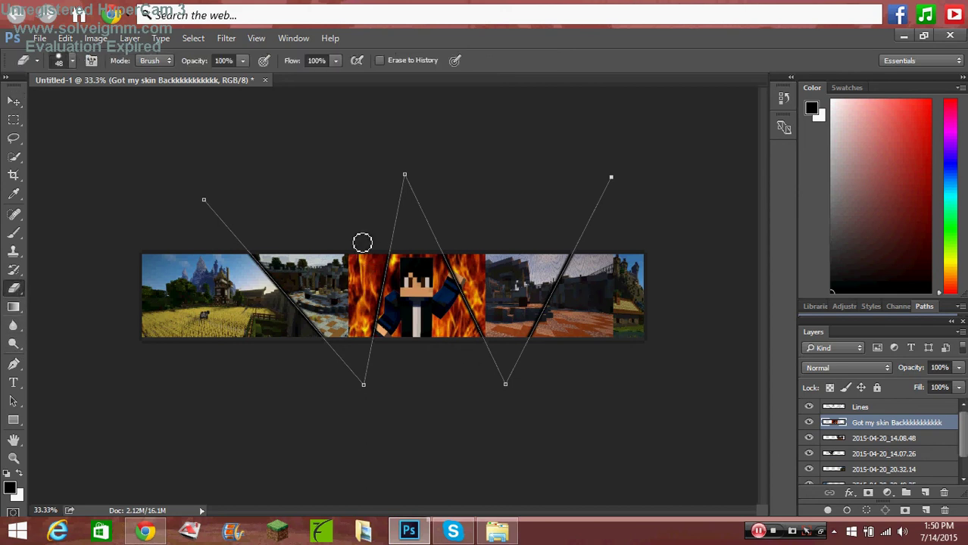
{"action": "mouse_move", "coordinate": [363, 242]}
{"action": "left_mouse_down"}
{"action": "mouse_move", "coordinate": [350, 262]}
{"action": "mouse_move", "coordinate": [357, 318]}
{"action": "mouse_move", "coordinate": [371, 249]}
{"action": "mouse_move", "coordinate": [378, 260]}
{"action": "mouse_move", "coordinate": [385, 250]}
{"action": "mouse_move", "coordinate": [369, 337]}
{"action": "mouse_move", "coordinate": [388, 259]}
{"action": "left_mouse_up"}
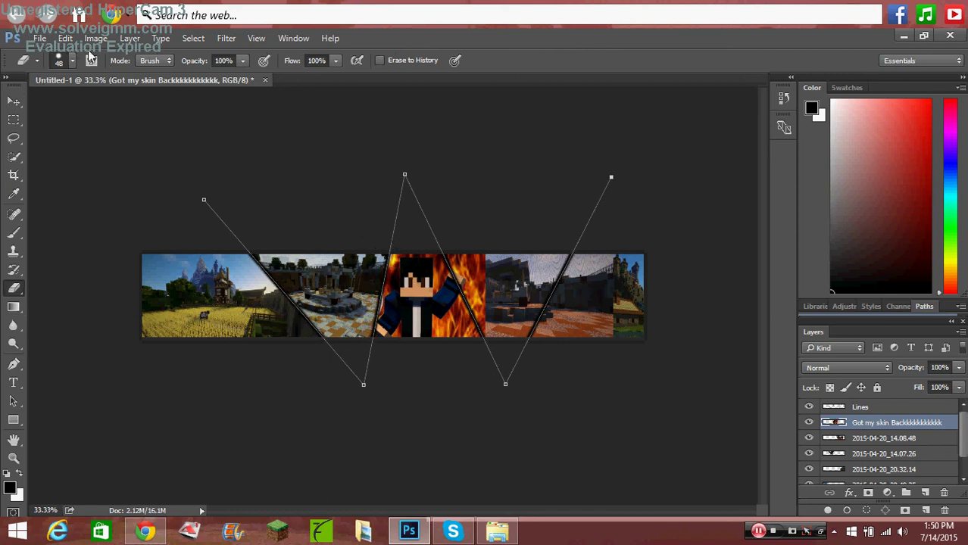
{"action": "left_click", "coordinate": [41, 39]}
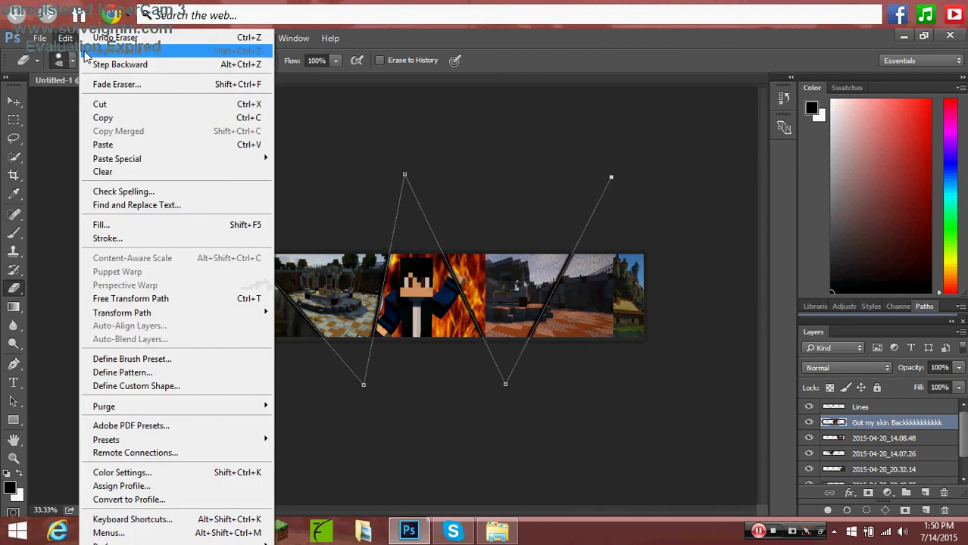
{"action": "left_click", "coordinate": [91, 64]}
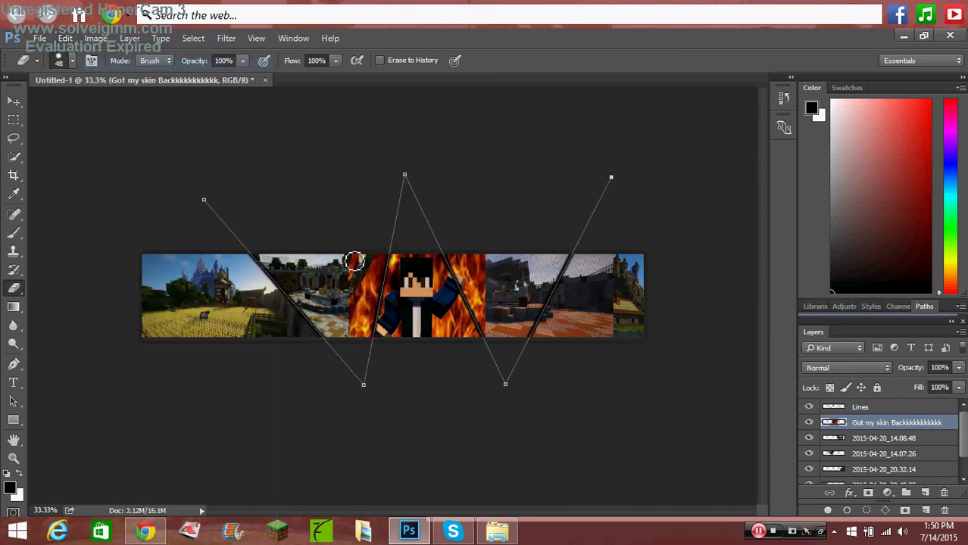
Erase the fire spilling past the left and right zigzag lines.
{"action": "left_click_drag", "start_coordinate": [355, 261], "coordinate": [357, 340]}
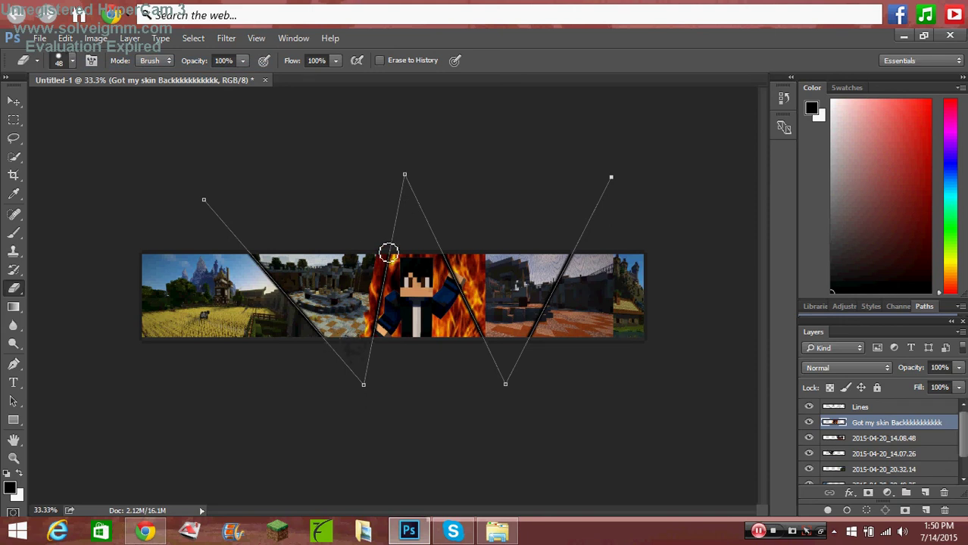
{"action": "left_click_drag", "start_coordinate": [388, 253], "coordinate": [366, 333]}
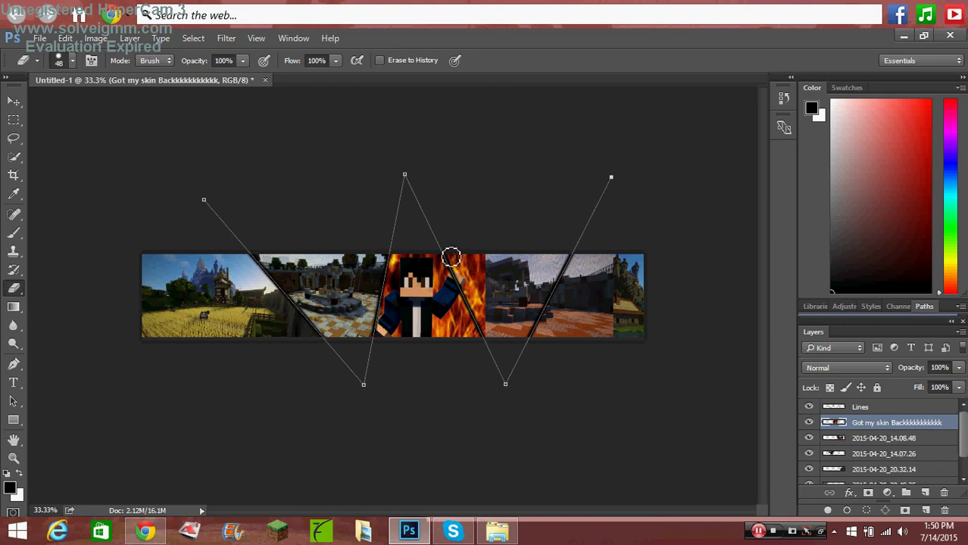
{"action": "mouse_move", "coordinate": [454, 257]}
{"action": "left_mouse_down"}
{"action": "mouse_move", "coordinate": [469, 255]}
{"action": "mouse_move", "coordinate": [469, 244]}
{"action": "mouse_move", "coordinate": [482, 253]}
{"action": "mouse_move", "coordinate": [469, 248]}
{"action": "mouse_move", "coordinate": [493, 292]}
{"action": "mouse_move", "coordinate": [484, 292]}
{"action": "mouse_move", "coordinate": [497, 333]}
{"action": "mouse_move", "coordinate": [456, 259]}
{"action": "mouse_move", "coordinate": [466, 274]}
{"action": "left_mouse_up"}
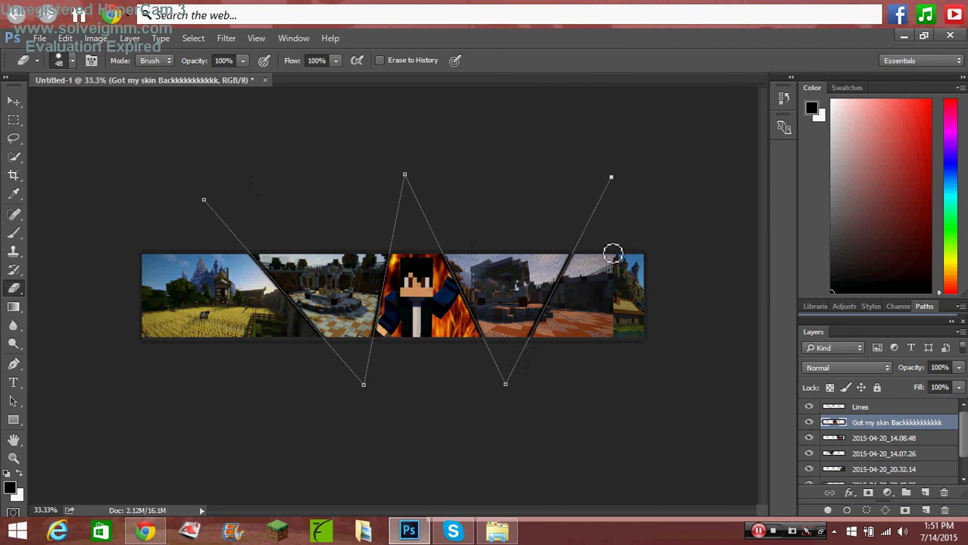
Erase the right end of layer 2015-04-20_14.08.48 past the zigzag line.
{"action": "left_click", "coordinate": [856, 441]}
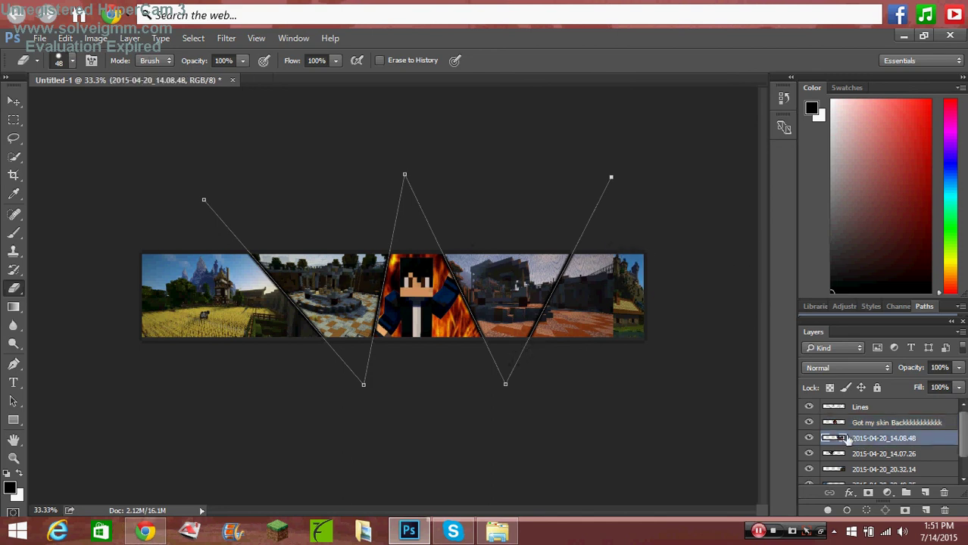
{"action": "mouse_move", "coordinate": [629, 256]}
{"action": "left_mouse_down"}
{"action": "mouse_move", "coordinate": [621, 367]}
{"action": "mouse_move", "coordinate": [616, 285]}
{"action": "mouse_move", "coordinate": [580, 372]}
{"action": "mouse_move", "coordinate": [615, 282]}
{"action": "mouse_move", "coordinate": [542, 342]}
{"action": "mouse_move", "coordinate": [595, 268]}
{"action": "mouse_move", "coordinate": [591, 276]}
{"action": "mouse_move", "coordinate": [614, 273]}
{"action": "mouse_move", "coordinate": [600, 254]}
{"action": "mouse_move", "coordinate": [575, 279]}
{"action": "mouse_move", "coordinate": [586, 262]}
{"action": "mouse_move", "coordinate": [551, 314]}
{"action": "mouse_move", "coordinate": [576, 306]}
{"action": "mouse_move", "coordinate": [593, 266]}
{"action": "left_mouse_up"}
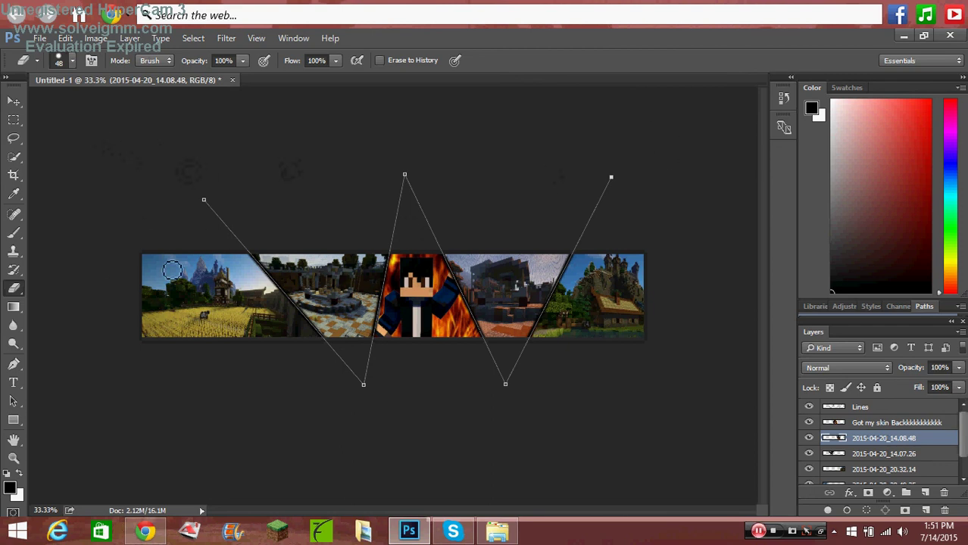
Close the Downloads folder window and restore Photoshop from the taskbar.
{"action": "left_click", "coordinate": [904, 36]}
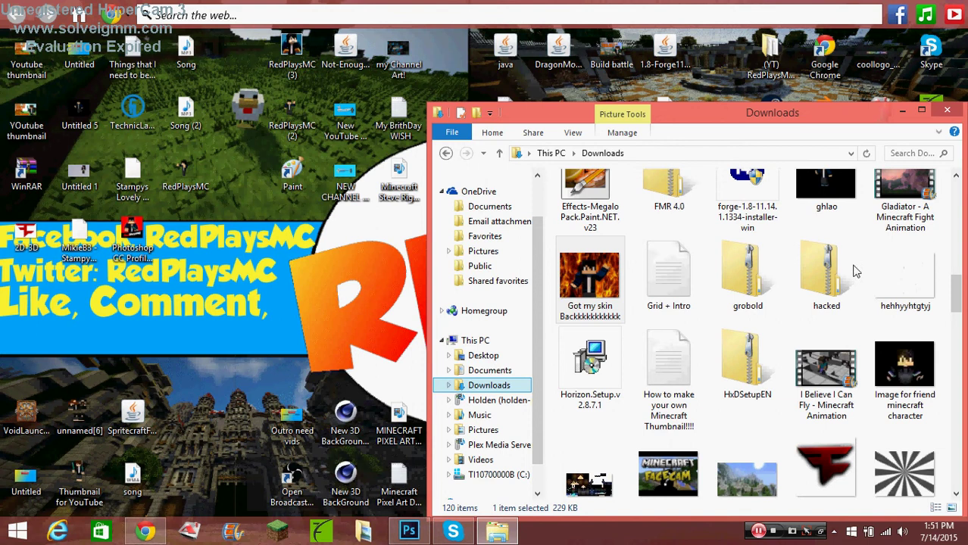
{"action": "left_click", "coordinate": [947, 110]}
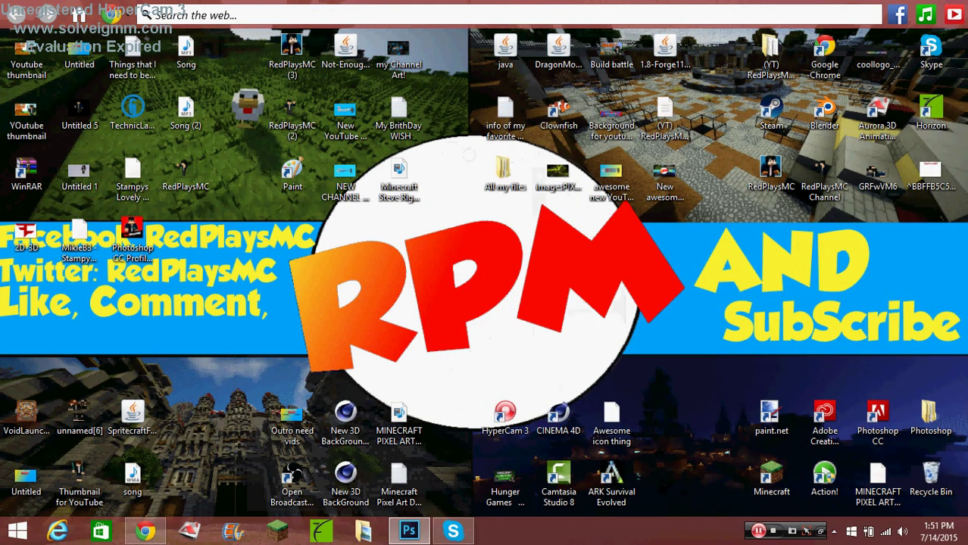
{"action": "left_click", "coordinate": [821, 531]}
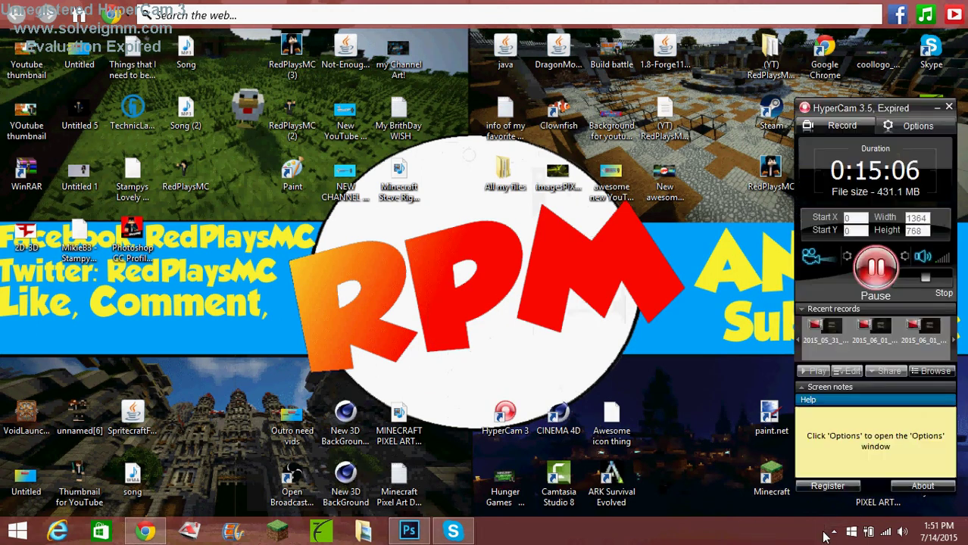
{"action": "left_click", "coordinate": [937, 110]}
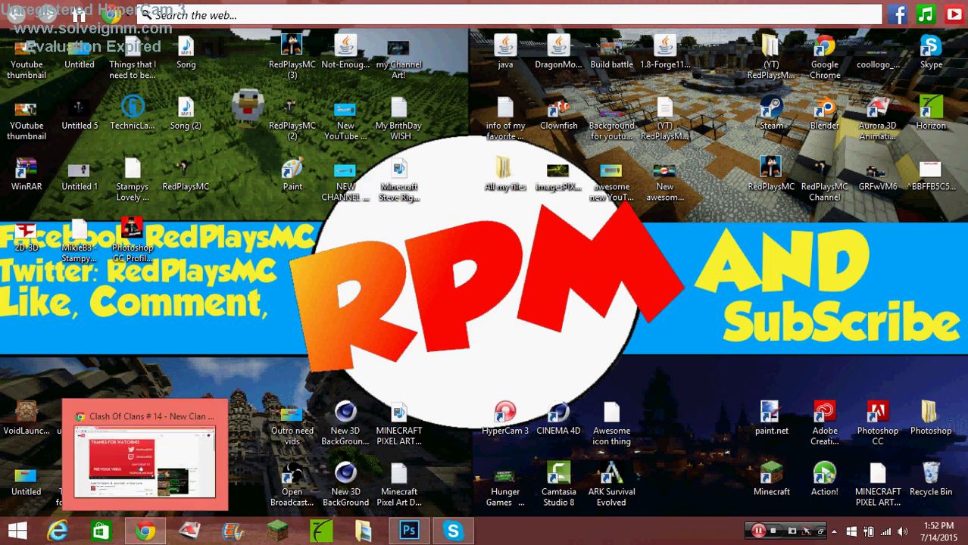
{"action": "left_click", "coordinate": [417, 539]}
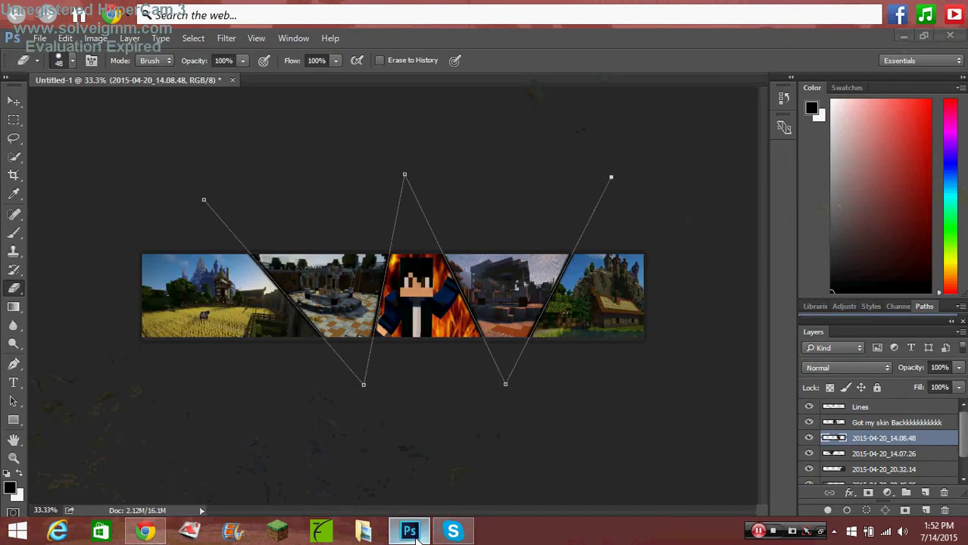
Start saving the banner with PNG chosen as the file type.
{"action": "left_click", "coordinate": [416, 539]}
{"action": "left_click", "coordinate": [417, 539]}
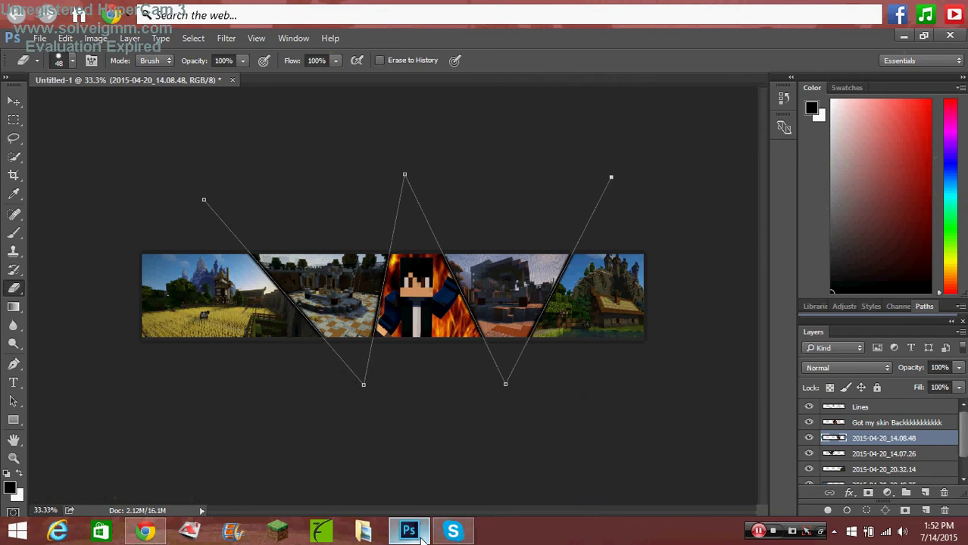
{"action": "left_click", "coordinate": [40, 38]}
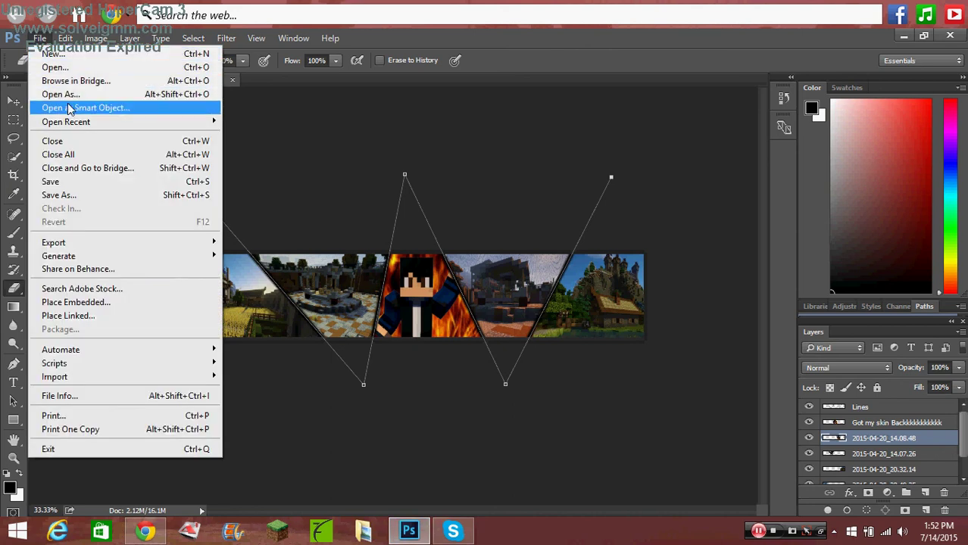
{"action": "left_click", "coordinate": [80, 186]}
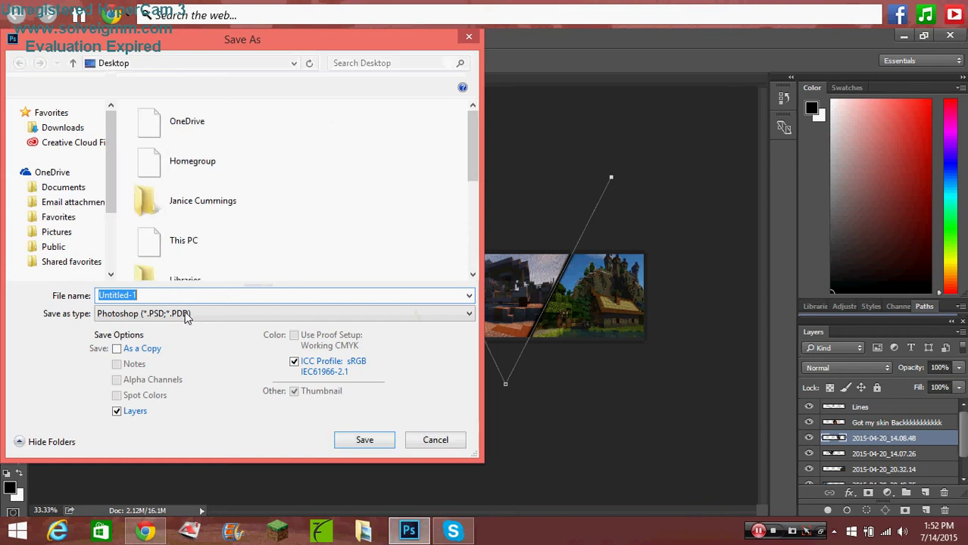
{"action": "left_click", "coordinate": [174, 314]}
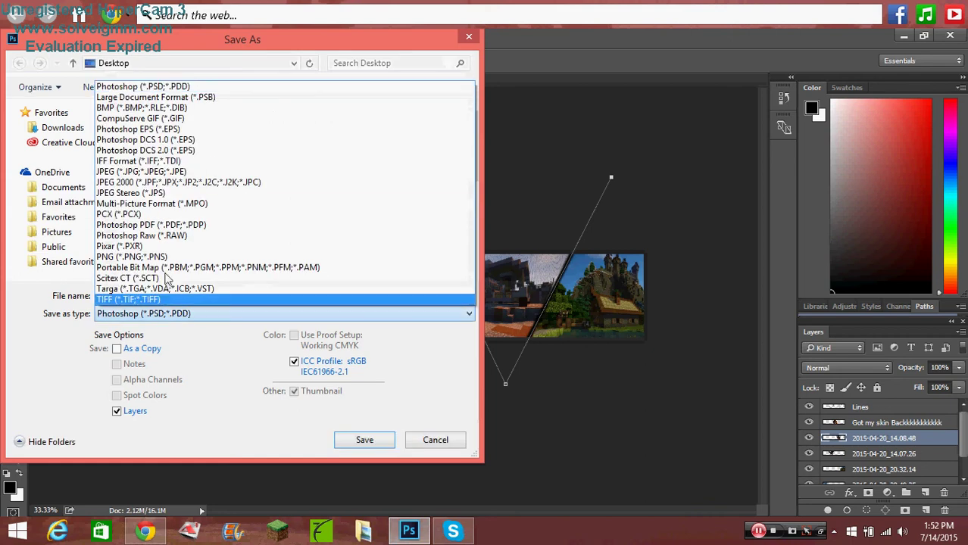
{"action": "left_click", "coordinate": [140, 257]}
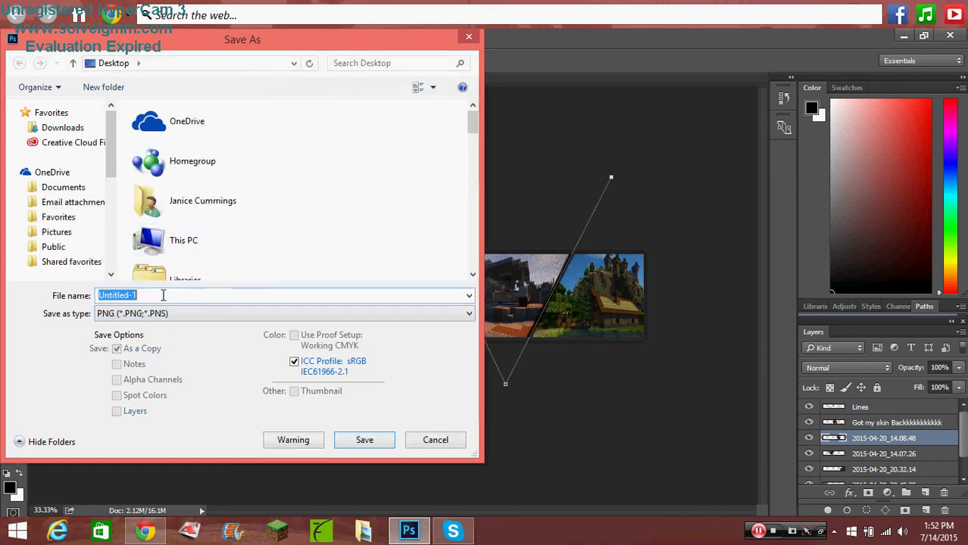
Name the file 'Banner for youtube' and accept the PNG options to save it.
{"action": "key", "text": "BackSpace"}
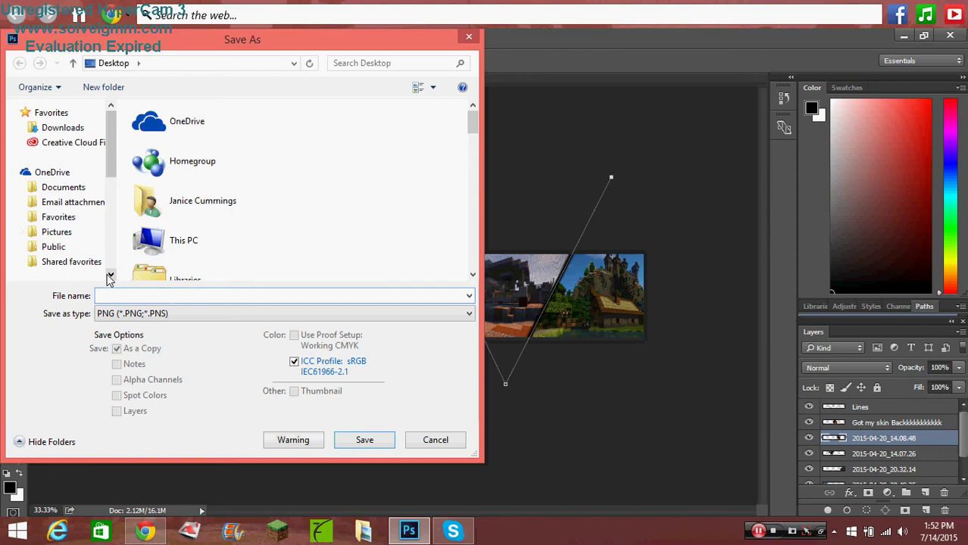
{"action": "type", "text": "Bas"}
{"action": "key", "text": "BackSpace"}
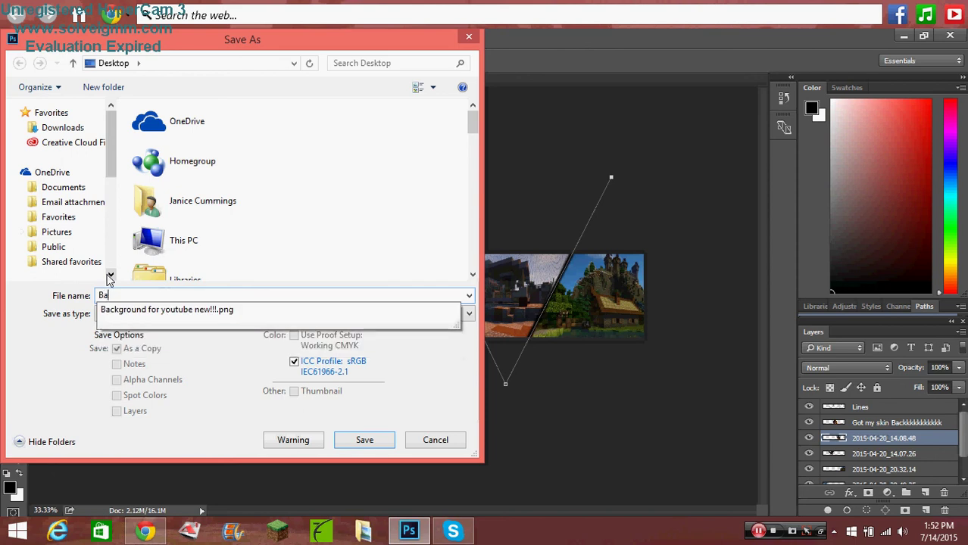
{"action": "type", "text": "nner for youtube"}
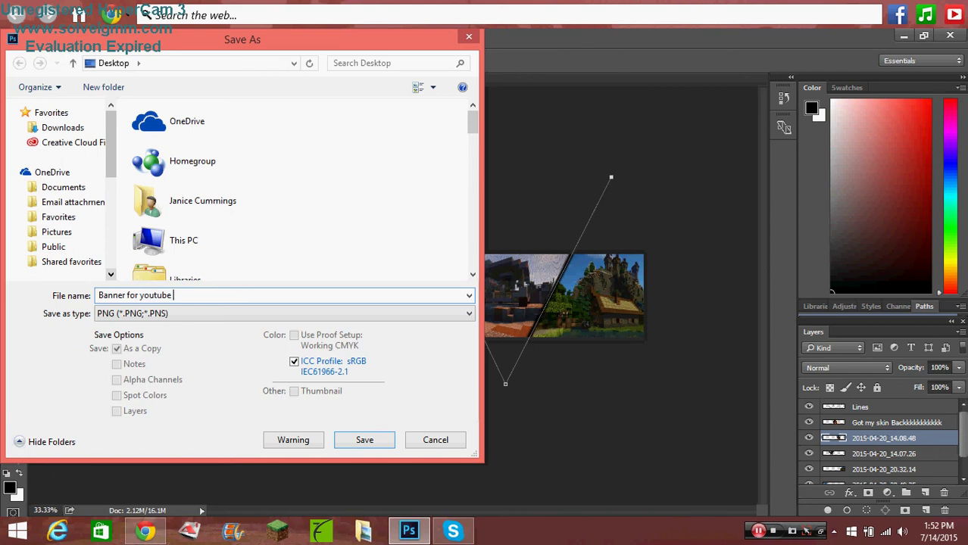
{"action": "key", "text": "Return"}
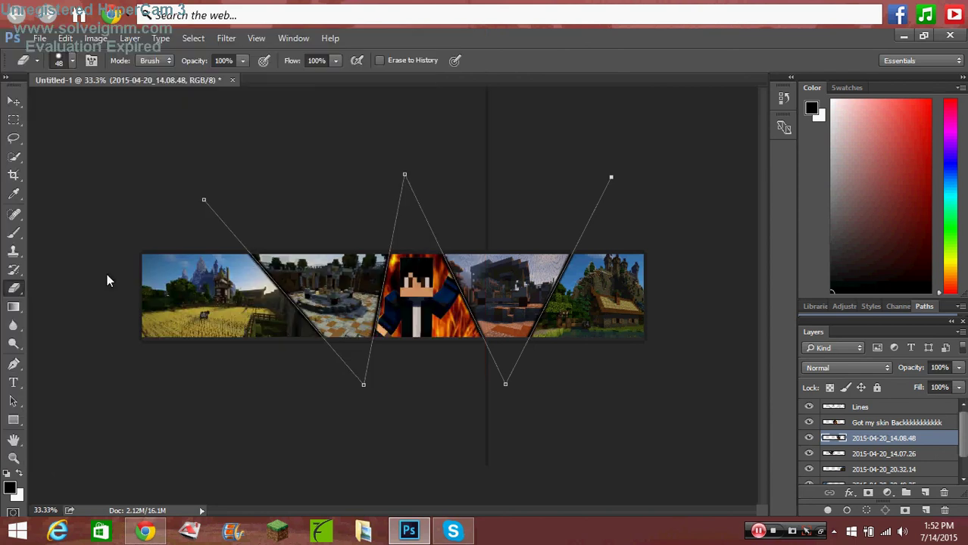
{"action": "left_click", "coordinate": [558, 184]}
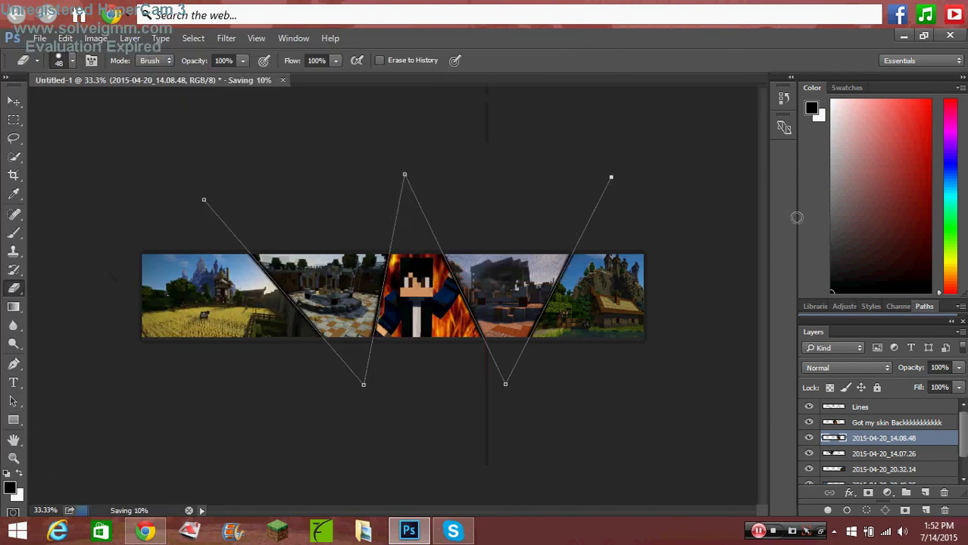